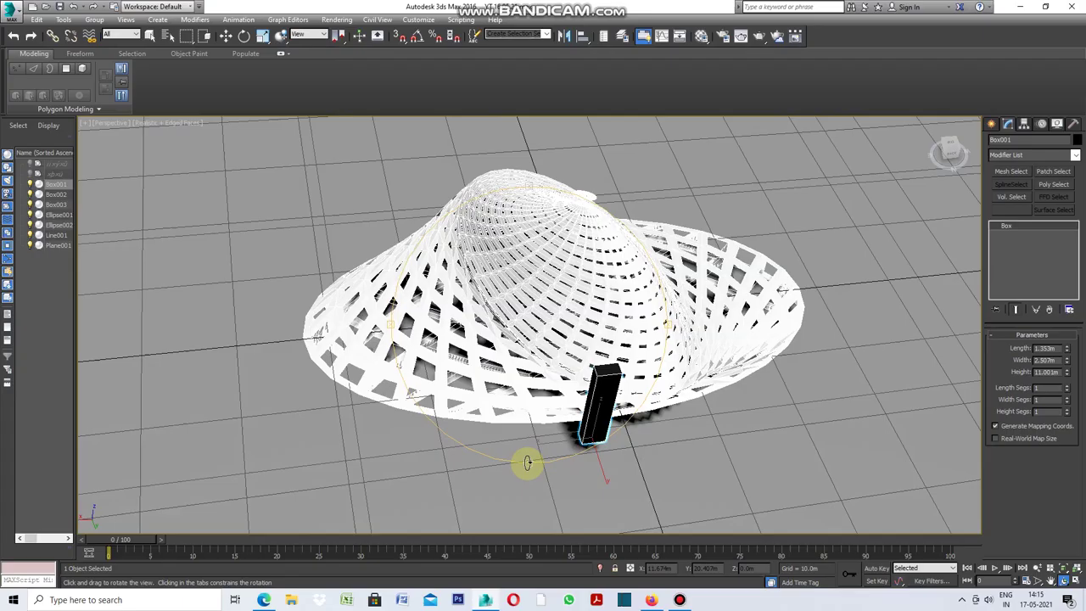
Orbit the Perspective view around the lattice hat and the tall 11.00m box
{"action": "middle_click_drag", "start_coordinate": [526, 463], "coordinate": [531, 450], "text": "alt"}
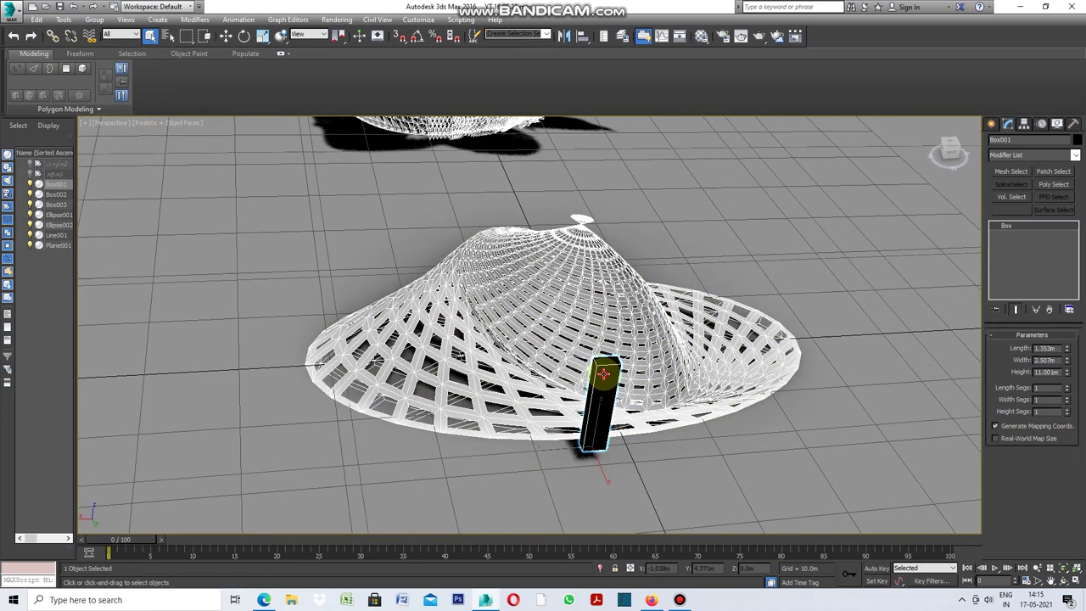
Push the black box into the lattice hat, sliding it left, then down and right to deform the mesh
{"action": "left_click", "coordinate": [226, 38]}
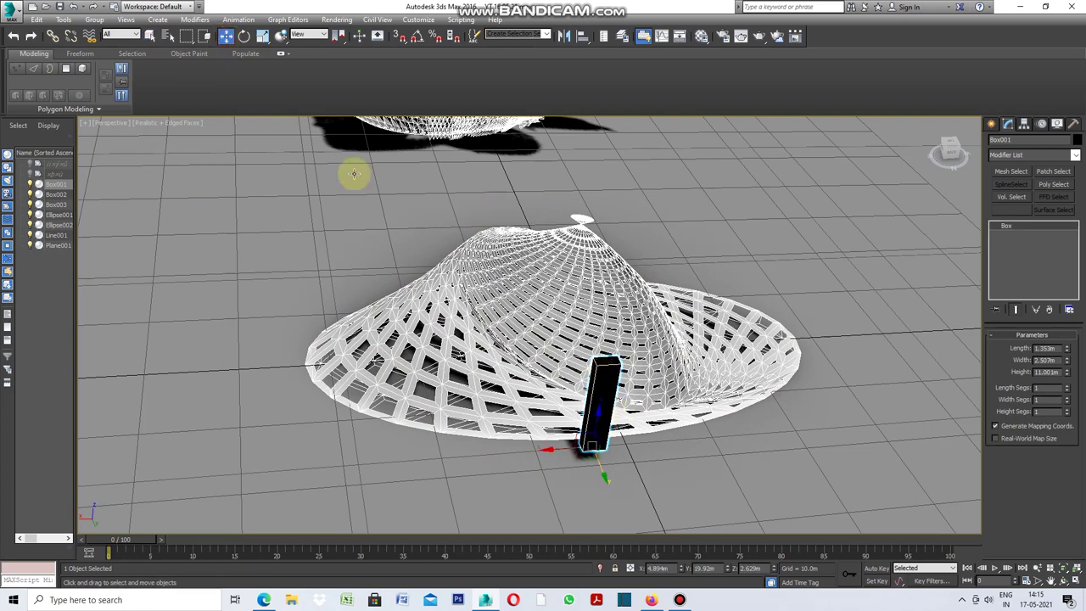
{"action": "mouse_move", "coordinate": [603, 472]}
{"action": "left_mouse_down"}
{"action": "mouse_move", "coordinate": [559, 281]}
{"action": "mouse_move", "coordinate": [605, 359]}
{"action": "mouse_move", "coordinate": [666, 419]}
{"action": "mouse_move", "coordinate": [553, 416]}
{"action": "mouse_move", "coordinate": [521, 393]}
{"action": "mouse_move", "coordinate": [327, 381]}
{"action": "mouse_move", "coordinate": [695, 396]}
{"action": "left_mouse_up"}
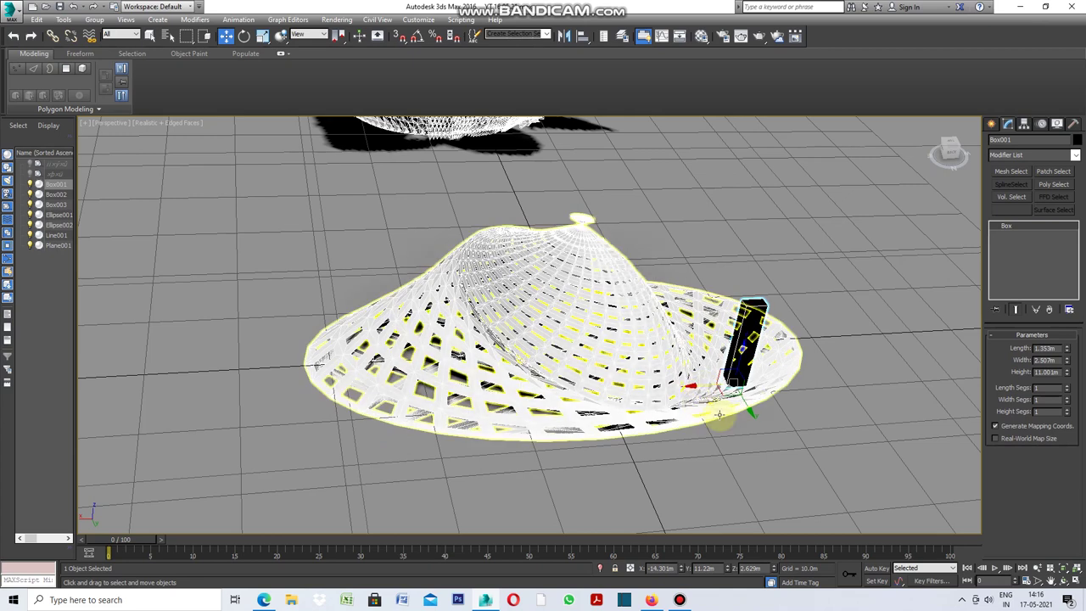
{"action": "left_click_drag", "start_coordinate": [707, 383], "coordinate": [644, 397]}
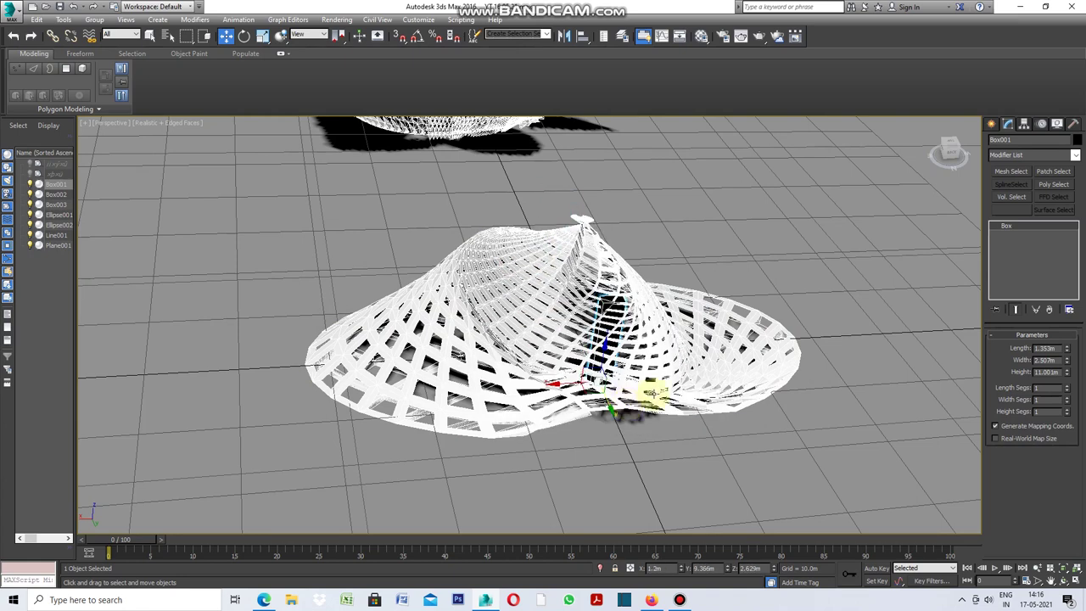
{"action": "scroll", "coordinate": [632, 400], "scroll_direction": "up", "scroll_amount": 2}
{"action": "scroll", "coordinate": [635, 397], "scroll_direction": "up", "scroll_amount": 2}
{"action": "scroll", "coordinate": [649, 392], "scroll_direction": "up", "scroll_amount": 2}
{"action": "scroll", "coordinate": [653, 390], "scroll_direction": "up", "scroll_amount": 1}
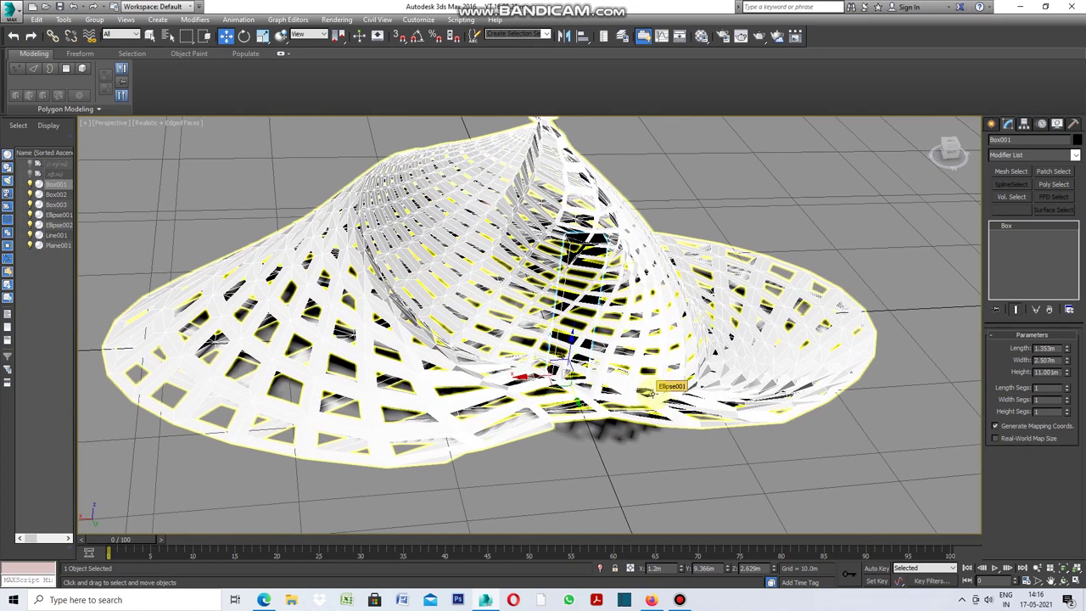
{"action": "middle_click_drag", "start_coordinate": [573, 399], "coordinate": [542, 246], "text": "alt"}
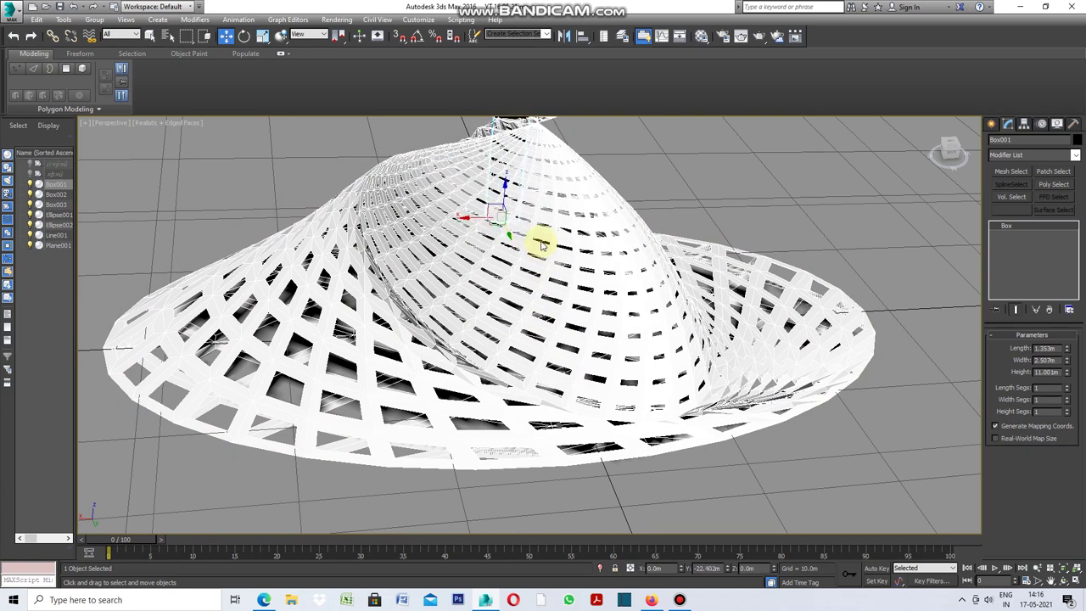
{"action": "mouse_move", "coordinate": [541, 246]}
{"action": "left_mouse_down"}
{"action": "mouse_move", "coordinate": [630, 393]}
{"action": "mouse_move", "coordinate": [631, 416]}
{"action": "mouse_move", "coordinate": [642, 416]}
{"action": "mouse_move", "coordinate": [529, 392]}
{"action": "mouse_move", "coordinate": [545, 387]}
{"action": "mouse_move", "coordinate": [475, 397]}
{"action": "mouse_move", "coordinate": [204, 363]}
{"action": "mouse_move", "coordinate": [478, 364]}
{"action": "mouse_move", "coordinate": [806, 389]}
{"action": "mouse_move", "coordinate": [249, 390]}
{"action": "left_mouse_up"}
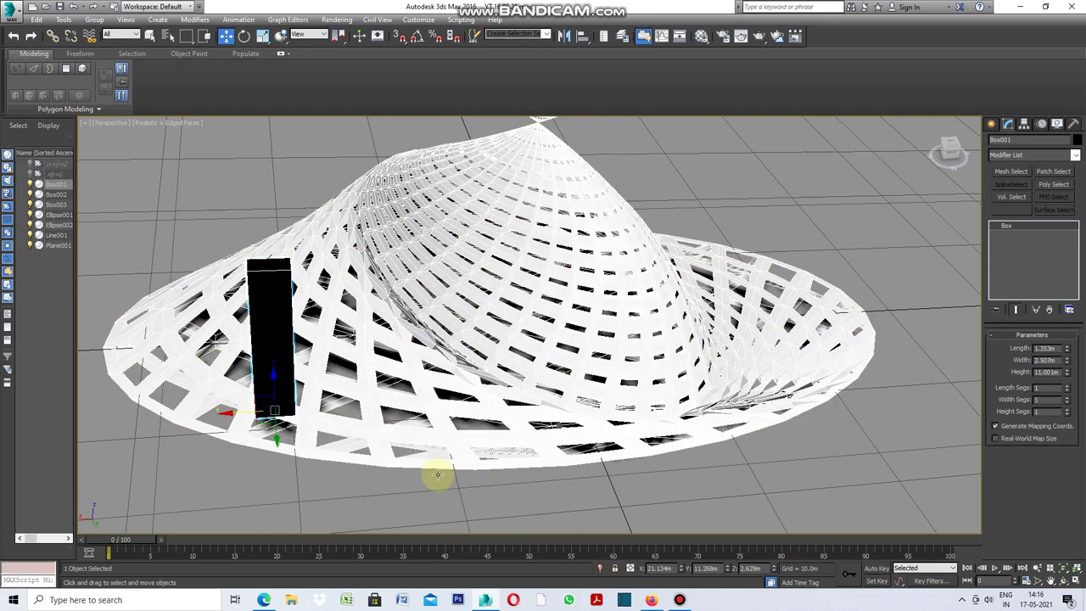
Select the brown box Box002 and slide it across the lattice mesh
{"action": "scroll", "coordinate": [382, 436], "scroll_direction": "down", "scroll_amount": 1}
{"action": "scroll", "coordinate": [381, 432], "scroll_direction": "down", "scroll_amount": 3}
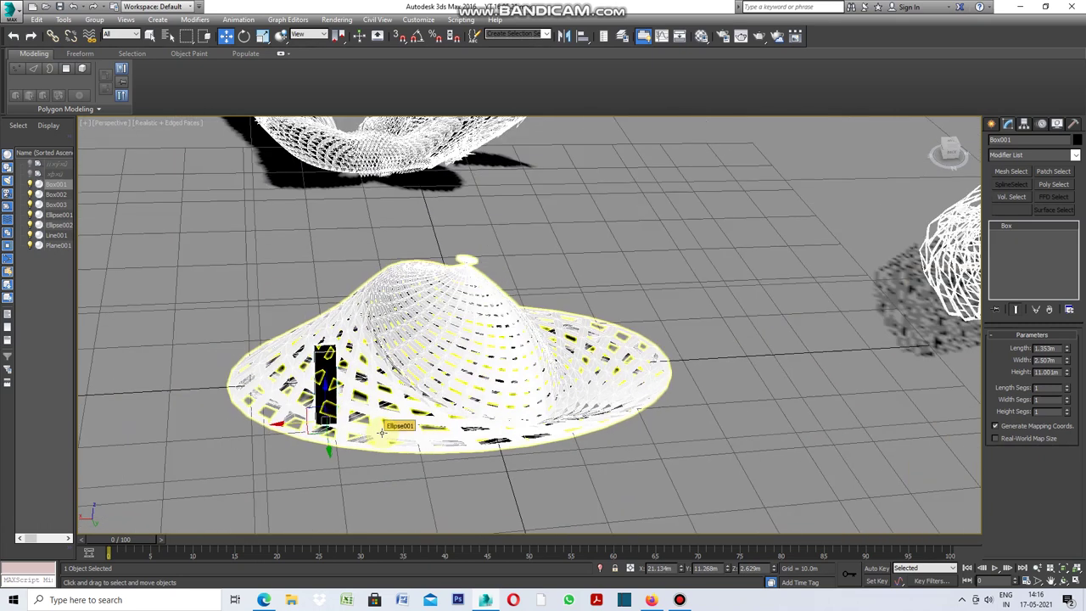
{"action": "scroll", "coordinate": [381, 433], "scroll_direction": "down", "scroll_amount": 3}
{"action": "scroll", "coordinate": [553, 438], "scroll_direction": "down", "scroll_amount": 2}
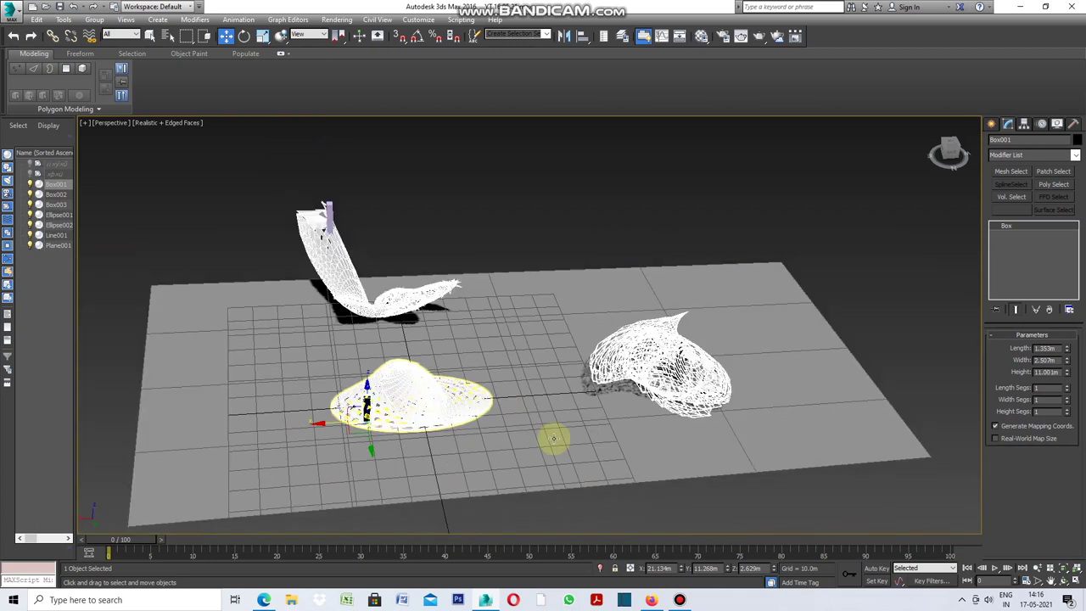
{"action": "scroll", "coordinate": [718, 415], "scroll_direction": "up", "scroll_amount": 3}
{"action": "scroll", "coordinate": [718, 415], "scroll_direction": "up", "scroll_amount": 3}
{"action": "scroll", "coordinate": [556, 411], "scroll_direction": "up", "scroll_amount": 2}
{"action": "left_click", "coordinate": [556, 411]}
{"action": "mouse_move", "coordinate": [556, 411]}
{"action": "left_mouse_down"}
{"action": "mouse_move", "coordinate": [670, 462]}
{"action": "mouse_move", "coordinate": [773, 488]}
{"action": "mouse_move", "coordinate": [552, 436]}
{"action": "mouse_move", "coordinate": [529, 441]}
{"action": "mouse_move", "coordinate": [430, 393]}
{"action": "mouse_move", "coordinate": [294, 359]}
{"action": "mouse_move", "coordinate": [443, 404]}
{"action": "mouse_move", "coordinate": [674, 446]}
{"action": "mouse_move", "coordinate": [811, 438]}
{"action": "mouse_move", "coordinate": [507, 433]}
{"action": "mouse_move", "coordinate": [299, 392]}
{"action": "left_mouse_up"}
Drag Box002 down and left along its axes until it sits inside the second canopy
{"action": "left_click", "coordinate": [1062, 578]}
{"action": "mouse_move", "coordinate": [642, 368]}
{"action": "left_mouse_down"}
{"action": "mouse_move", "coordinate": [658, 339]}
{"action": "mouse_move", "coordinate": [619, 337]}
{"action": "left_mouse_up"}
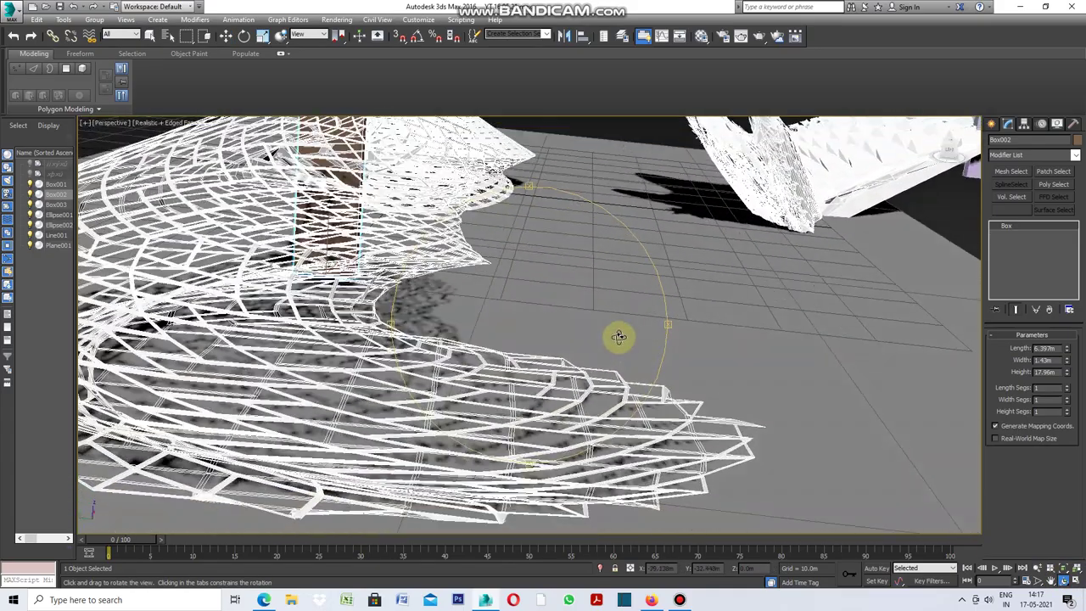
{"action": "scroll", "coordinate": [630, 340], "scroll_direction": "down", "scroll_amount": 5}
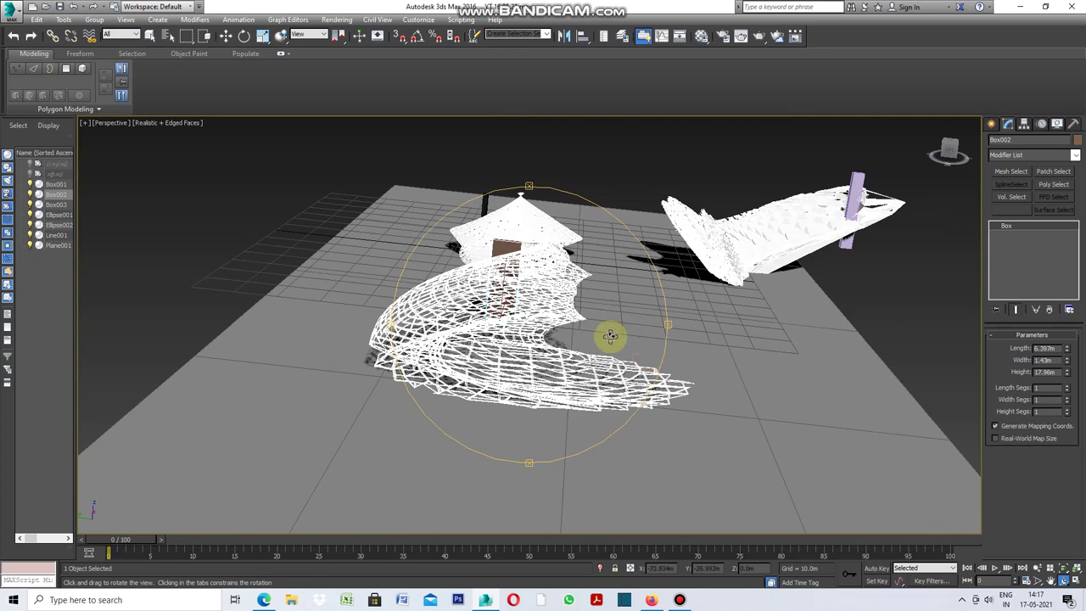
{"action": "scroll", "coordinate": [610, 336], "scroll_direction": "up", "scroll_amount": 5}
{"action": "mouse_move", "coordinate": [660, 331]}
{"action": "left_mouse_down"}
{"action": "mouse_move", "coordinate": [555, 267]}
{"action": "mouse_move", "coordinate": [586, 295]}
{"action": "left_mouse_up"}
{"action": "left_click", "coordinate": [226, 36]}
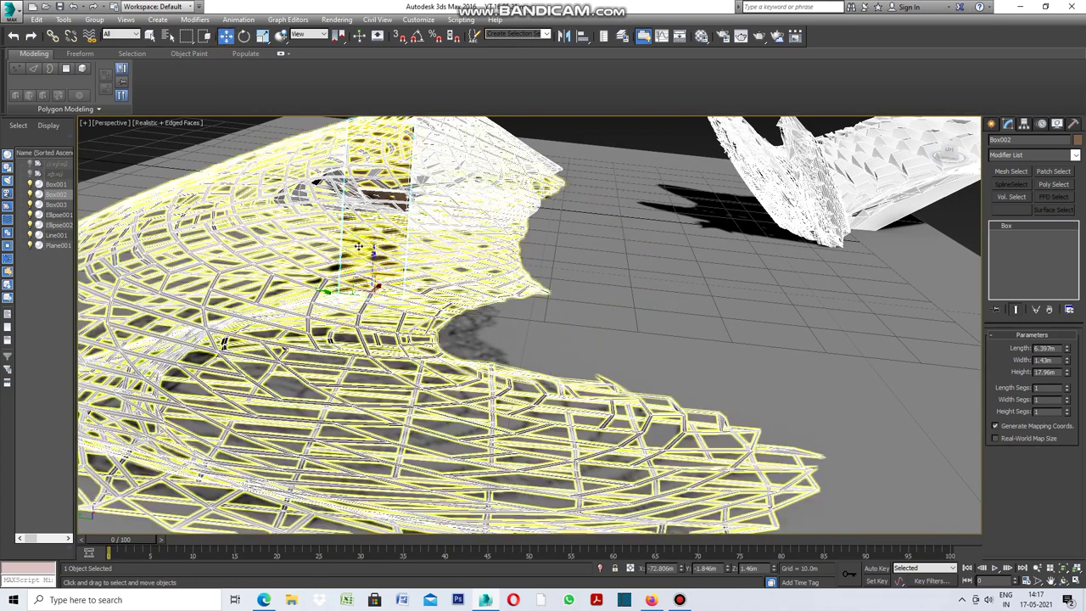
{"action": "mouse_move", "coordinate": [380, 285]}
{"action": "left_mouse_down"}
{"action": "mouse_move", "coordinate": [327, 340]}
{"action": "mouse_move", "coordinate": [333, 367]}
{"action": "mouse_move", "coordinate": [286, 340]}
{"action": "mouse_move", "coordinate": [316, 404]}
{"action": "left_mouse_up"}
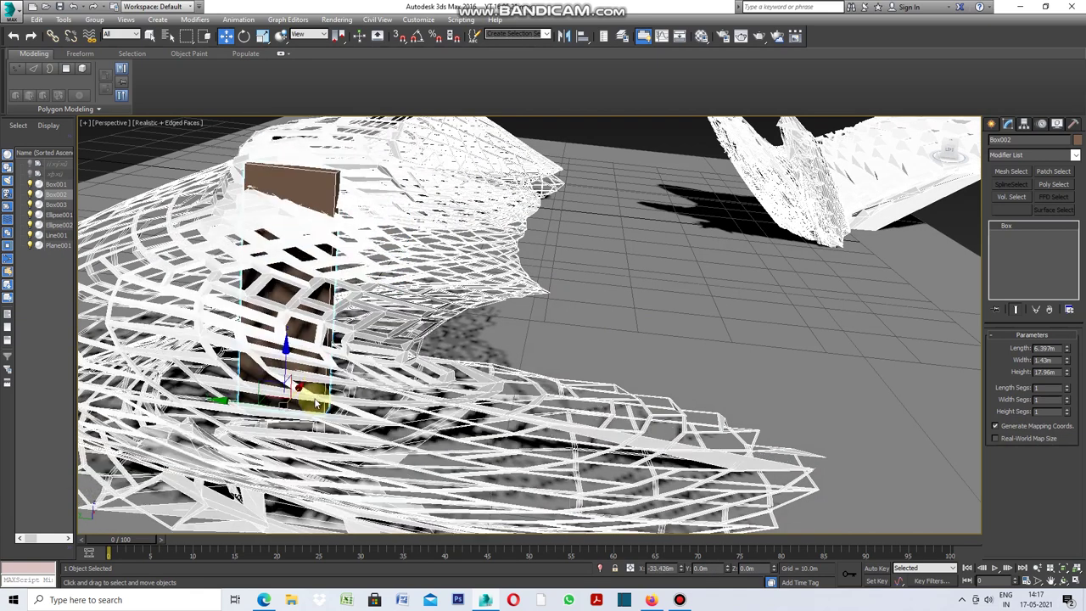
{"action": "mouse_move", "coordinate": [249, 400]}
{"action": "left_mouse_down"}
{"action": "mouse_move", "coordinate": [559, 463]}
{"action": "mouse_move", "coordinate": [642, 466]}
{"action": "mouse_move", "coordinate": [647, 479]}
{"action": "left_mouse_up"}
{"action": "mouse_move", "coordinate": [690, 425]}
{"action": "left_mouse_down"}
{"action": "mouse_move", "coordinate": [689, 516]}
{"action": "mouse_move", "coordinate": [690, 494]}
{"action": "mouse_move", "coordinate": [565, 502]}
{"action": "mouse_move", "coordinate": [291, 449]}
{"action": "mouse_move", "coordinate": [641, 469]}
{"action": "mouse_move", "coordinate": [339, 449]}
{"action": "mouse_move", "coordinate": [285, 434]}
{"action": "left_mouse_up"}
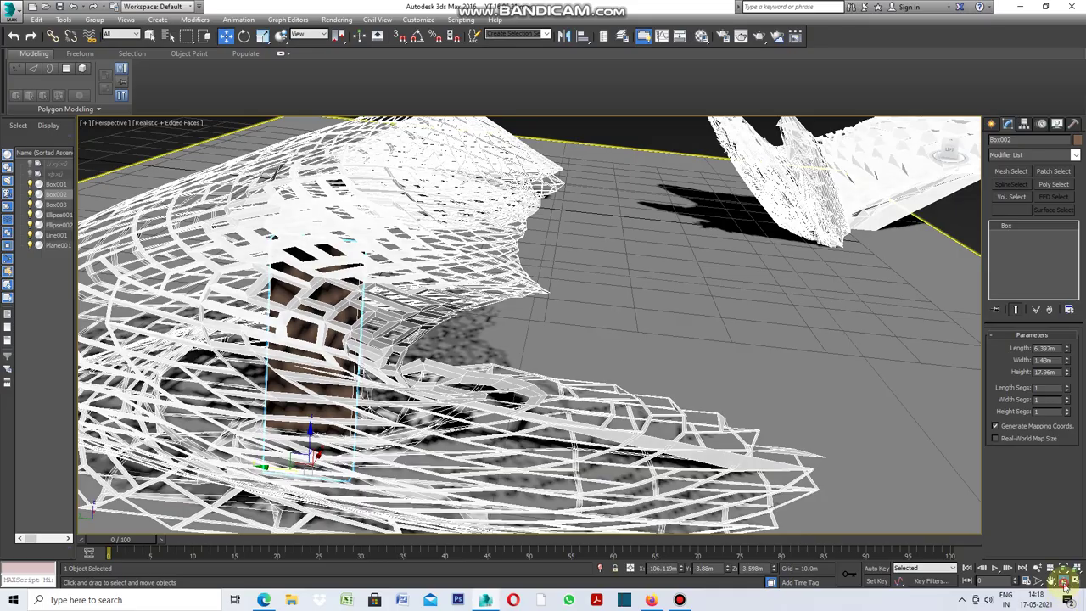
Move Box002 right, up, then further right along the canopy to reshape it
{"action": "left_click", "coordinate": [1063, 583]}
{"action": "mouse_move", "coordinate": [659, 352]}
{"action": "left_mouse_down"}
{"action": "mouse_move", "coordinate": [575, 351]}
{"action": "mouse_move", "coordinate": [563, 347]}
{"action": "mouse_move", "coordinate": [567, 333]}
{"action": "left_mouse_up"}
{"action": "scroll", "coordinate": [593, 352], "scroll_direction": "down", "scroll_amount": 5}
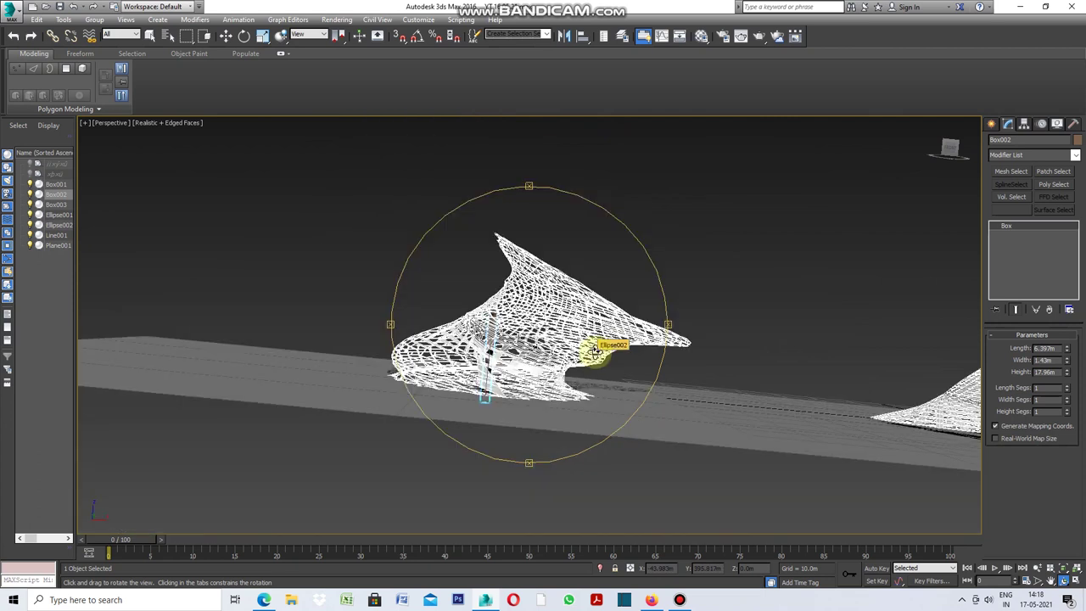
{"action": "scroll", "coordinate": [499, 355], "scroll_direction": "up", "scroll_amount": 5}
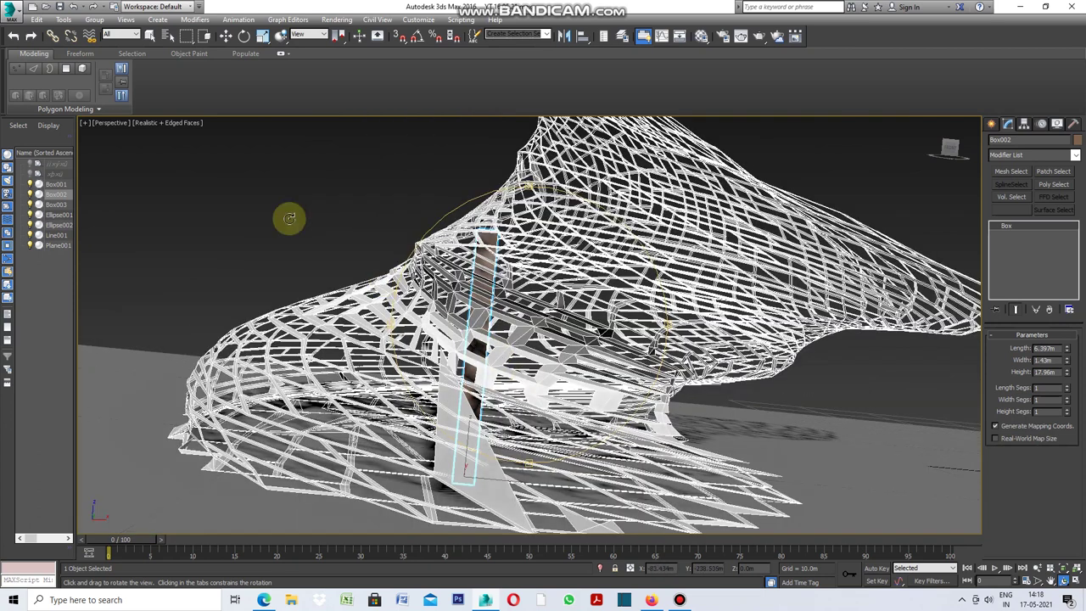
{"action": "left_click_drag", "start_coordinate": [386, 280], "coordinate": [369, 267]}
{"action": "left_click", "coordinate": [227, 36]}
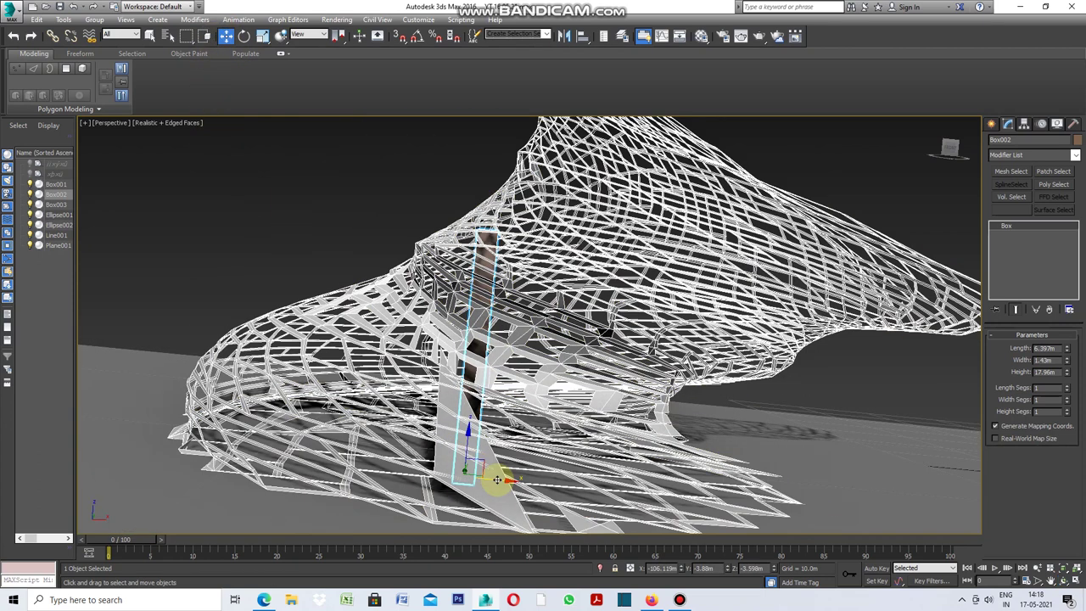
{"action": "left_click_drag", "start_coordinate": [497, 481], "coordinate": [682, 508]}
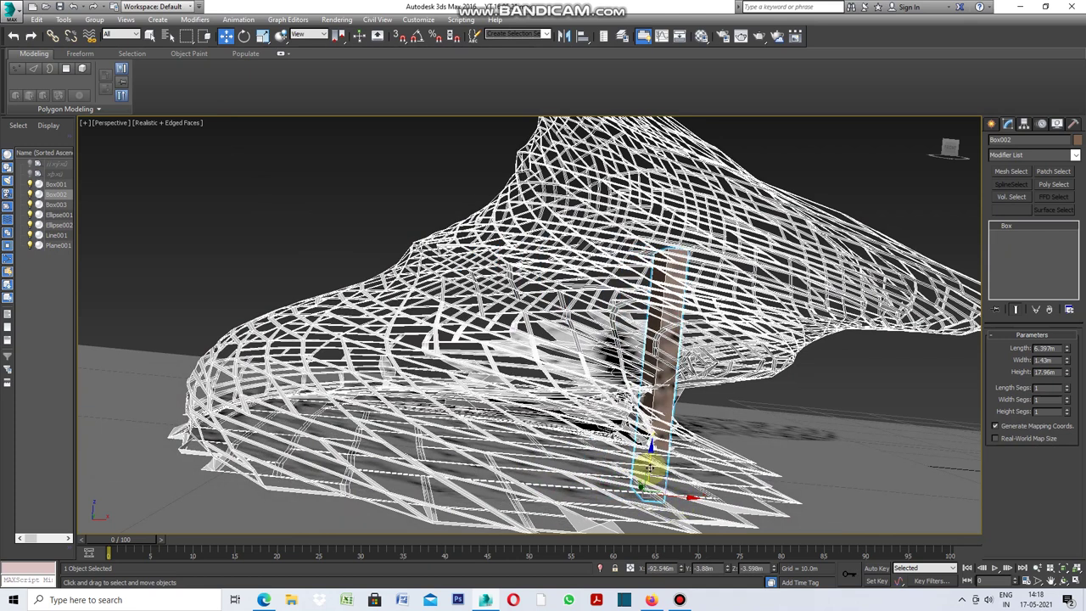
{"action": "mouse_move", "coordinate": [649, 465]}
{"action": "left_mouse_down"}
{"action": "mouse_move", "coordinate": [672, 304]}
{"action": "mouse_move", "coordinate": [672, 326]}
{"action": "left_mouse_up"}
{"action": "scroll", "coordinate": [644, 430], "scroll_direction": "down", "scroll_amount": 5}
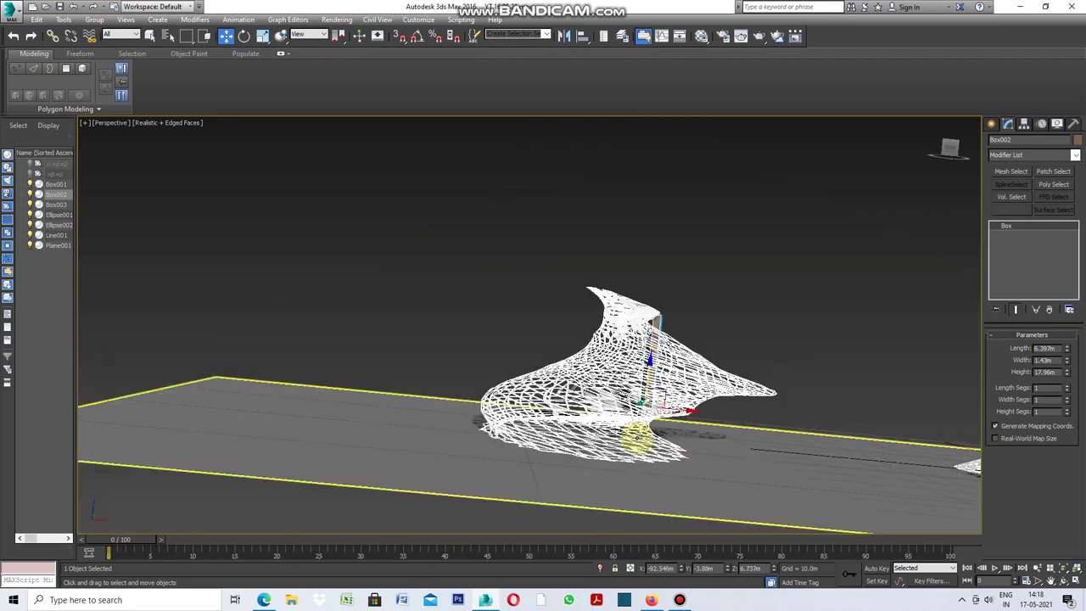
{"action": "scroll", "coordinate": [642, 395], "scroll_direction": "up", "scroll_amount": 5}
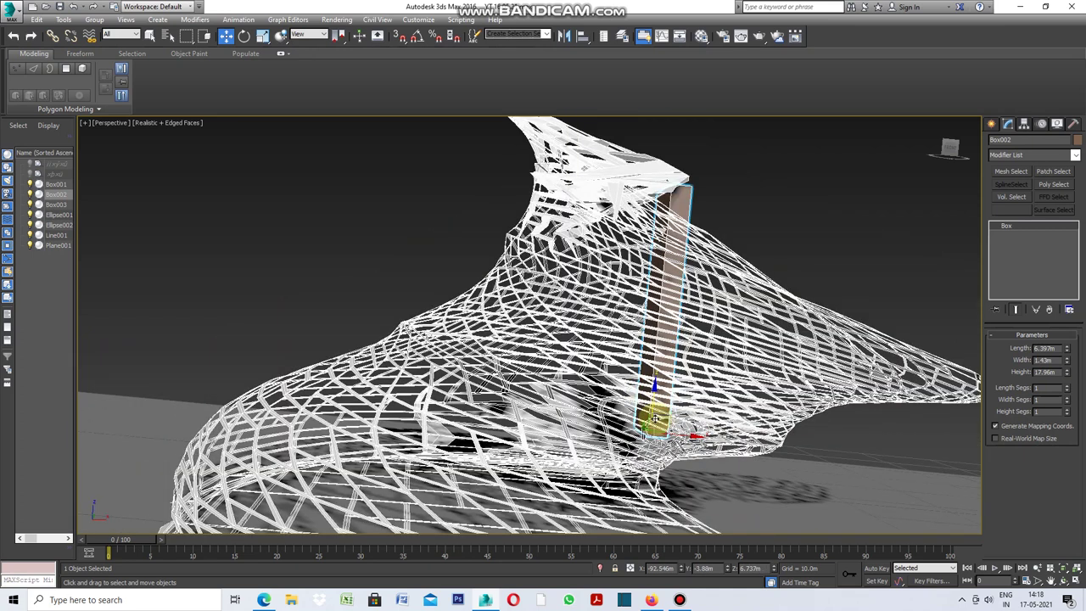
{"action": "mouse_move", "coordinate": [684, 437]}
{"action": "left_mouse_down"}
{"action": "mouse_move", "coordinate": [940, 461]}
{"action": "mouse_move", "coordinate": [734, 456]}
{"action": "mouse_move", "coordinate": [594, 424]}
{"action": "mouse_move", "coordinate": [364, 400]}
{"action": "mouse_move", "coordinate": [315, 416]}
{"action": "left_mouse_up"}
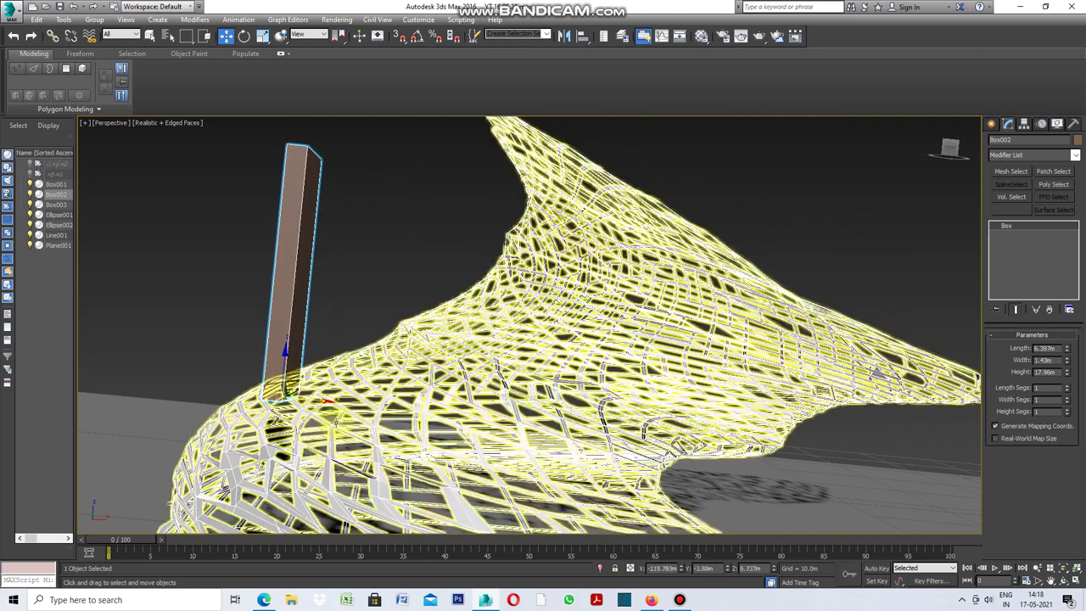
Switch the viewport to Top view and start the Ellipse shape tool
{"action": "left_click", "coordinate": [1061, 582]}
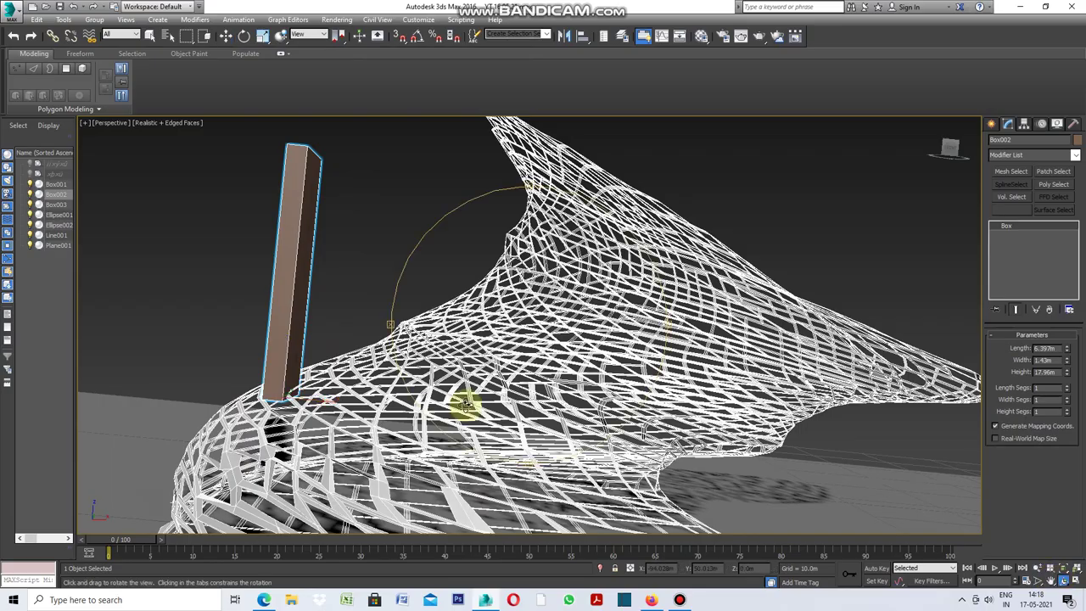
{"action": "left_click_drag", "start_coordinate": [390, 326], "coordinate": [496, 345]}
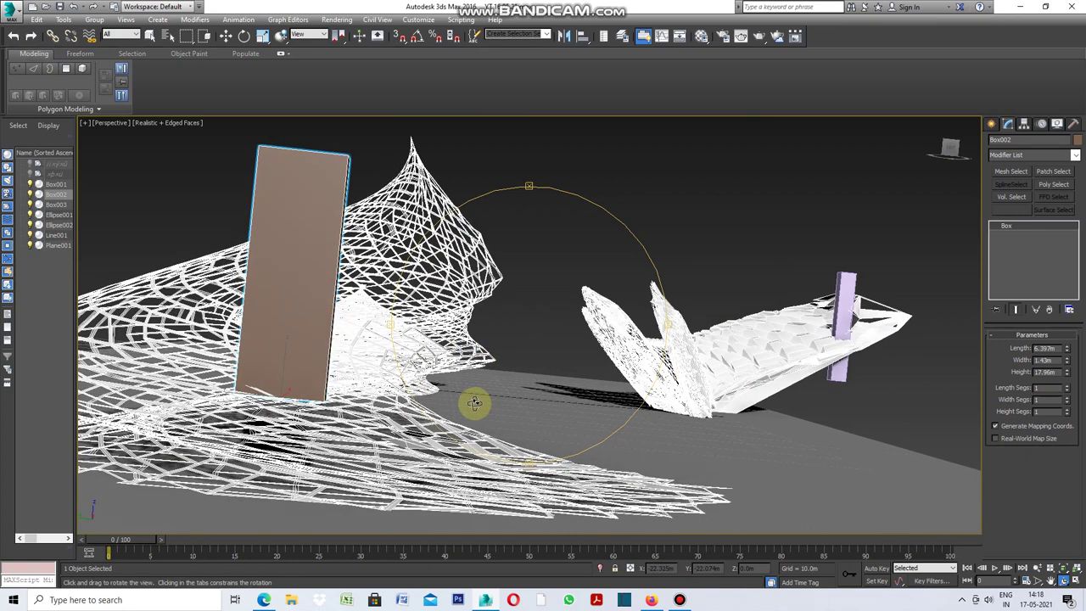
{"action": "left_click_drag", "start_coordinate": [446, 374], "coordinate": [643, 346]}
{"action": "key", "text": "t"}
{"action": "left_click", "coordinate": [1052, 217]}
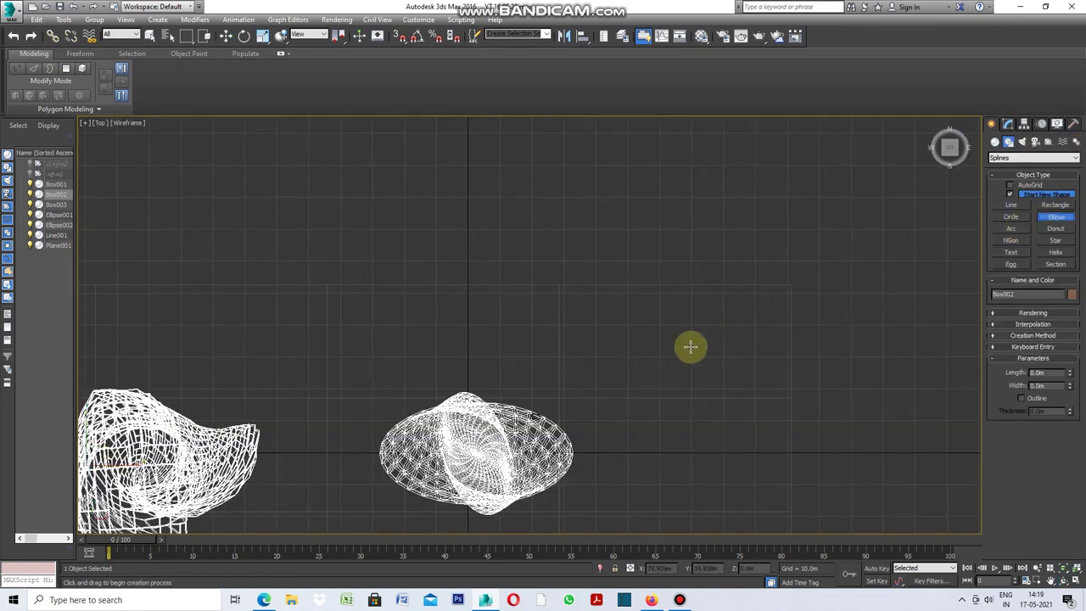
Convert the new 13.283m × 25.063m ellipse Ellipse003 into an Editable Spline
{"action": "scroll", "coordinate": [480, 297], "scroll_direction": "up", "scroll_amount": 2}
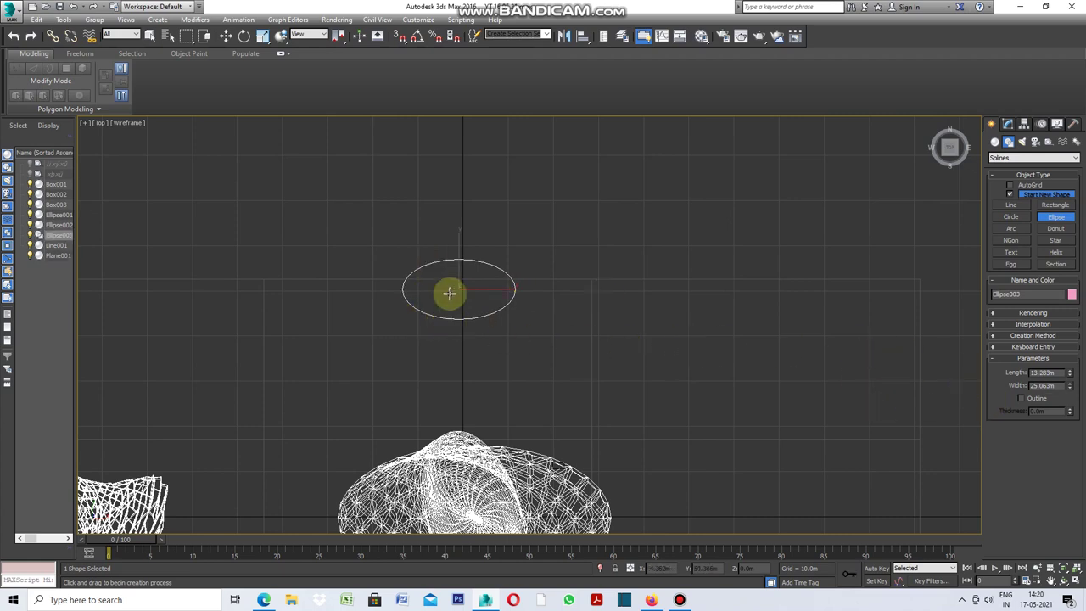
{"action": "right_click", "coordinate": [541, 247]}
{"action": "right_click", "coordinate": [541, 246]}
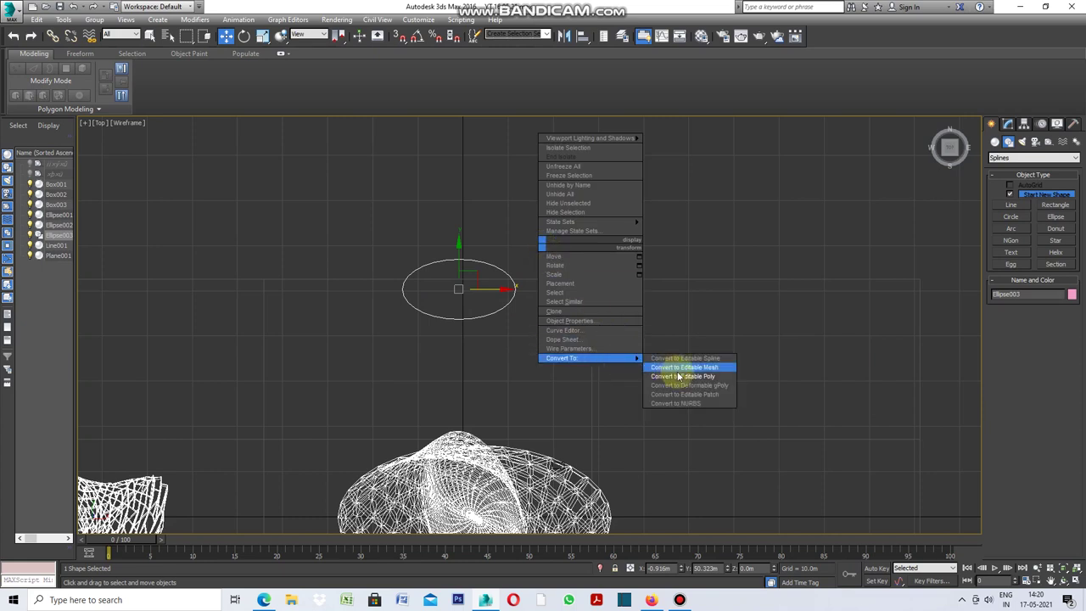
{"action": "left_click", "coordinate": [701, 360]}
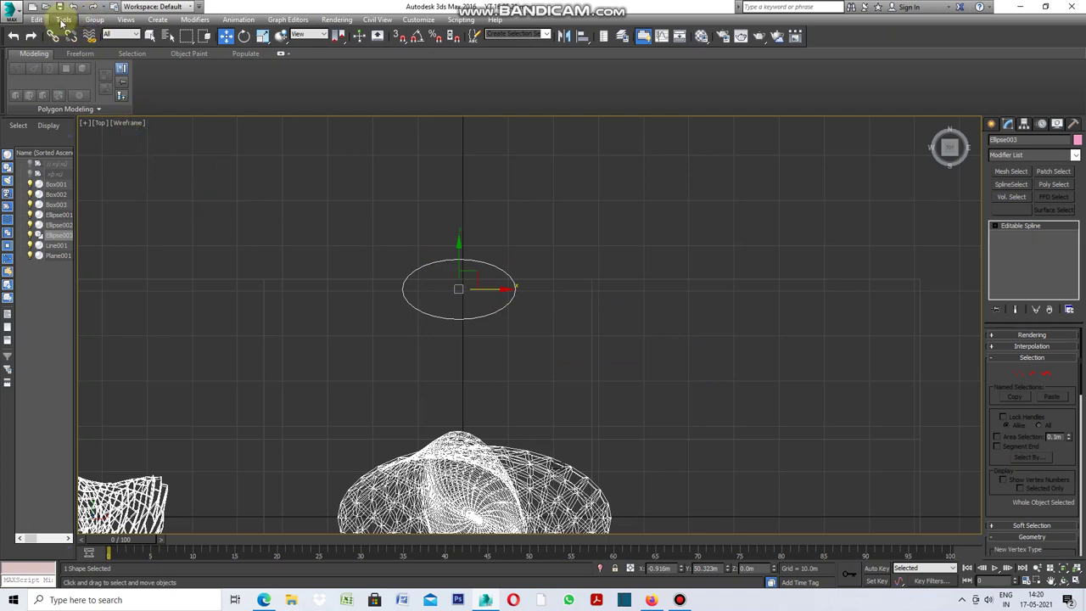
{"action": "left_click", "coordinate": [64, 20]}
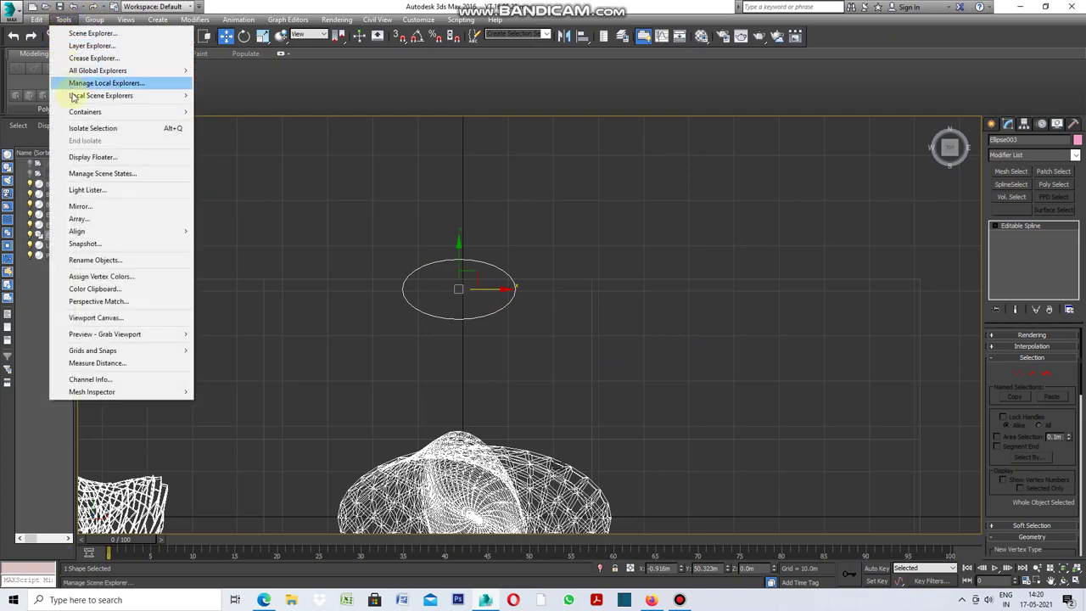
Array the ellipse as 4 instances spaced 6.0m in Z, each scaled 113% in X
{"action": "left_click", "coordinate": [100, 224]}
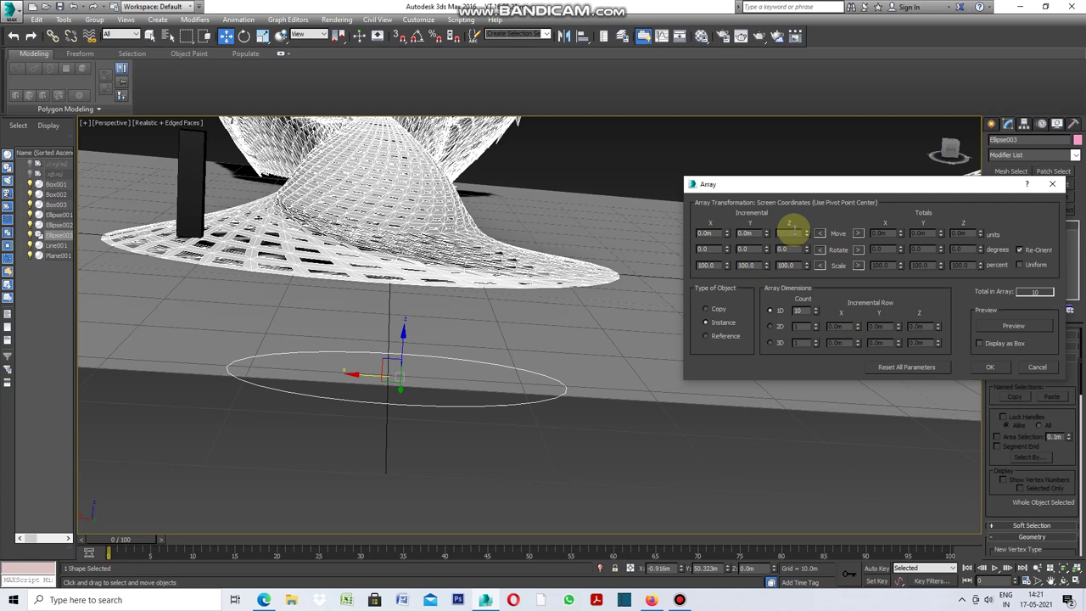
{"action": "type", "text": "6.0m"}
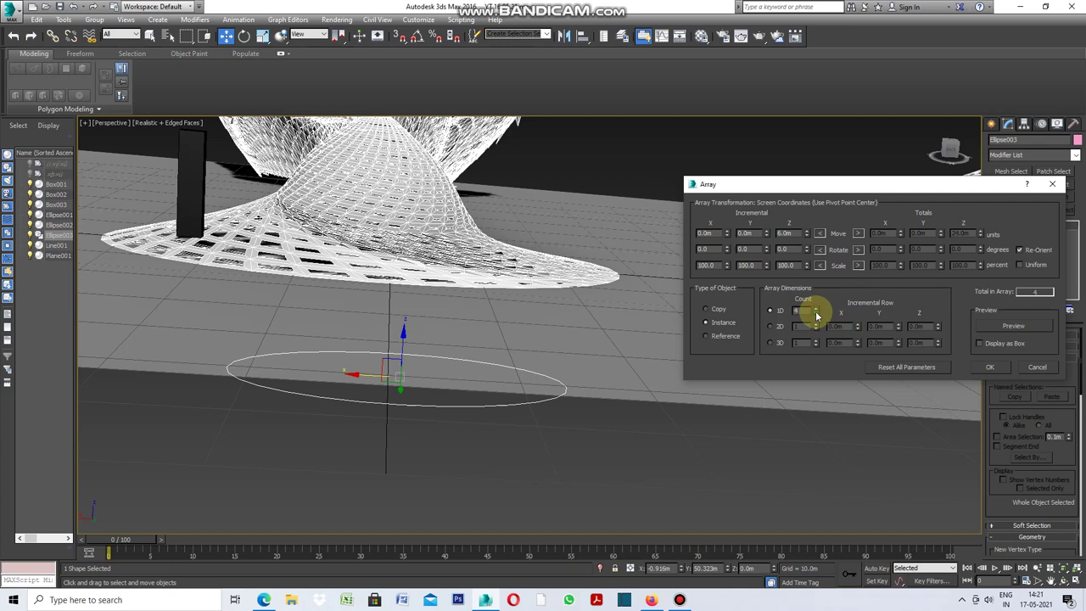
{"action": "left_click", "coordinate": [1005, 325]}
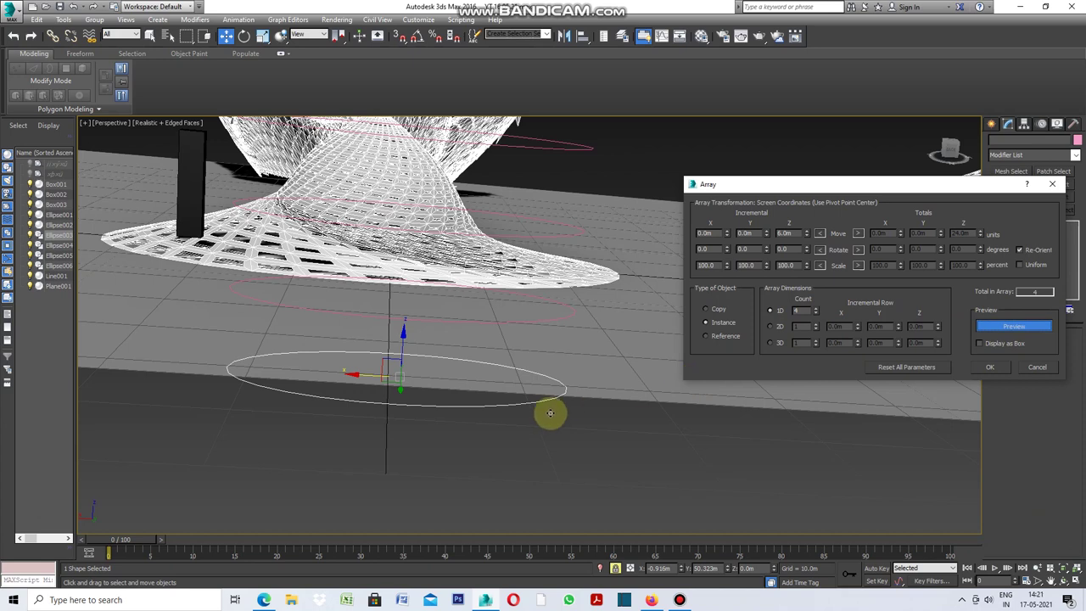
{"action": "scroll", "coordinate": [550, 421], "scroll_direction": "down", "scroll_amount": 5}
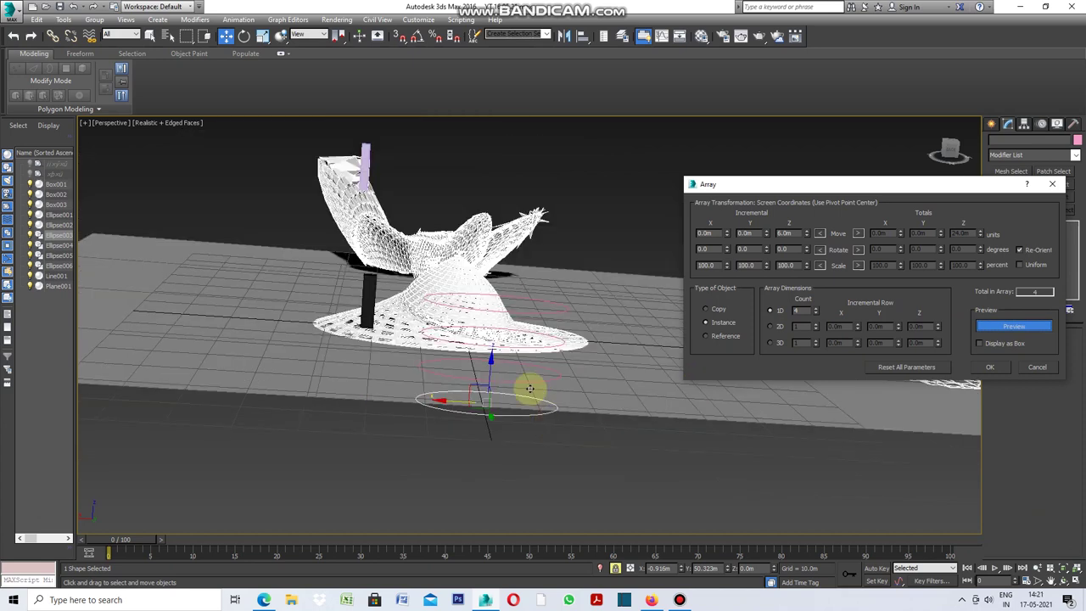
{"action": "scroll", "coordinate": [526, 388], "scroll_direction": "up", "scroll_amount": 6}
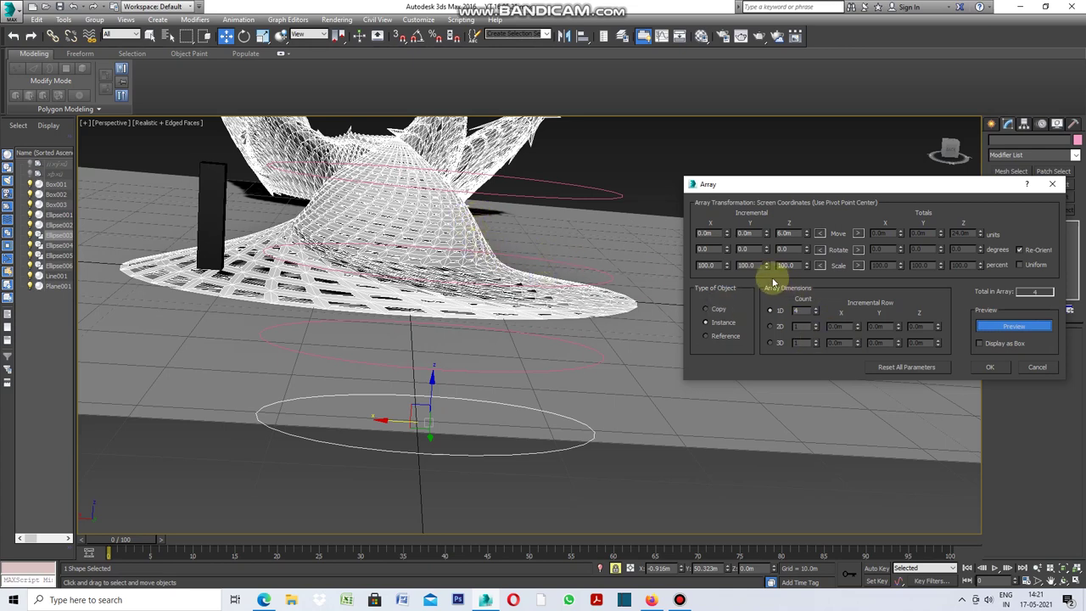
{"action": "left_click", "coordinate": [726, 265]}
{"action": "left_click_drag", "start_coordinate": [727, 265], "coordinate": [726, 259]}
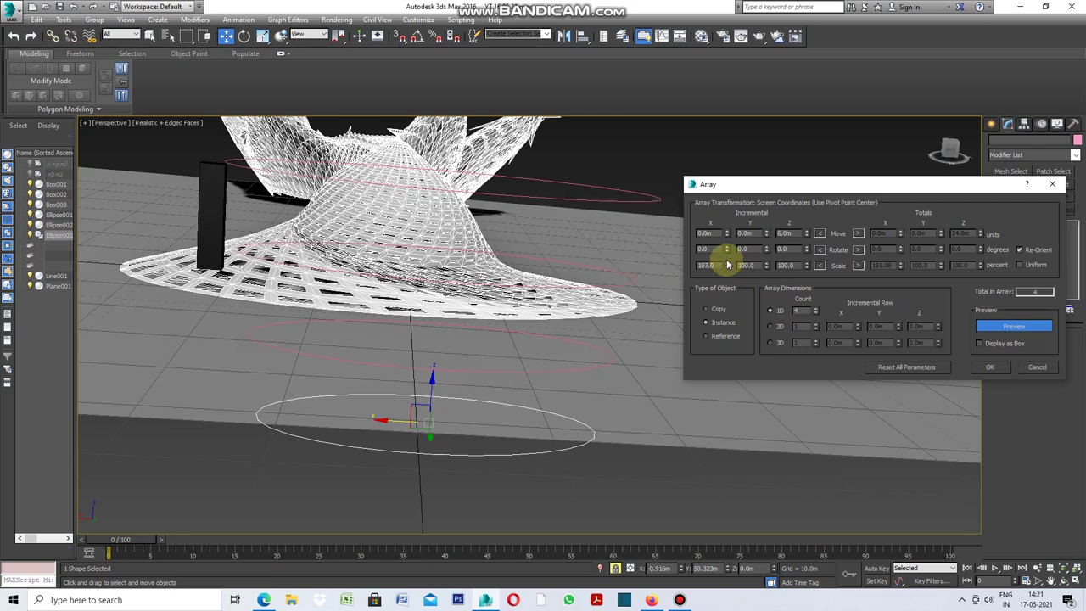
{"action": "left_click_drag", "start_coordinate": [727, 264], "coordinate": [727, 262]}
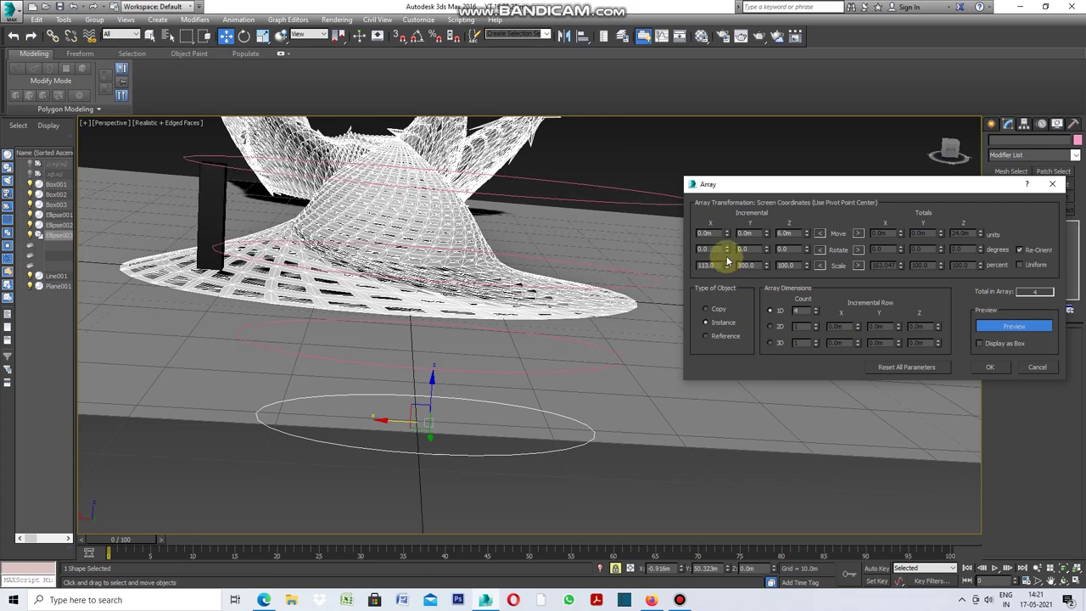
{"action": "left_click", "coordinate": [993, 367]}
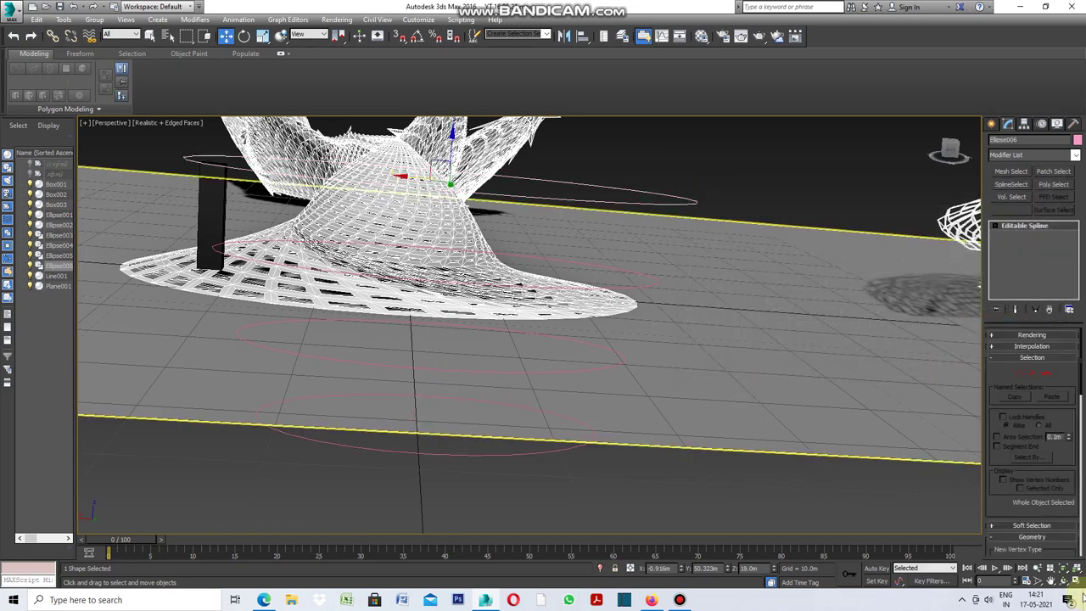
Select the bottom ellipse Ellipse003 and convert it to an Editable Spline
{"action": "left_click", "coordinate": [1064, 581]}
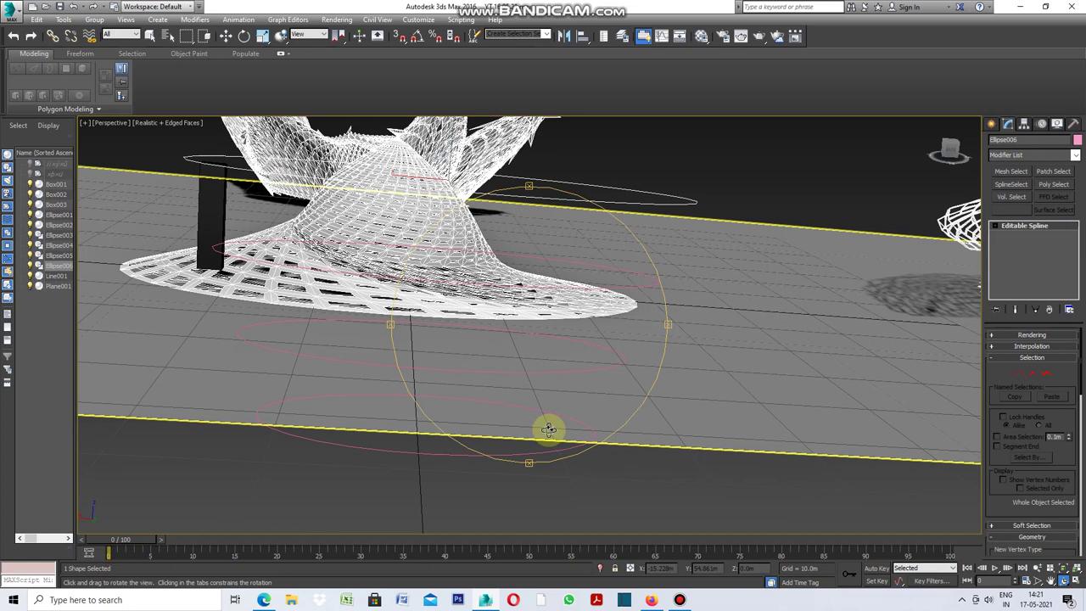
{"action": "left_click_drag", "start_coordinate": [388, 342], "coordinate": [437, 342]}
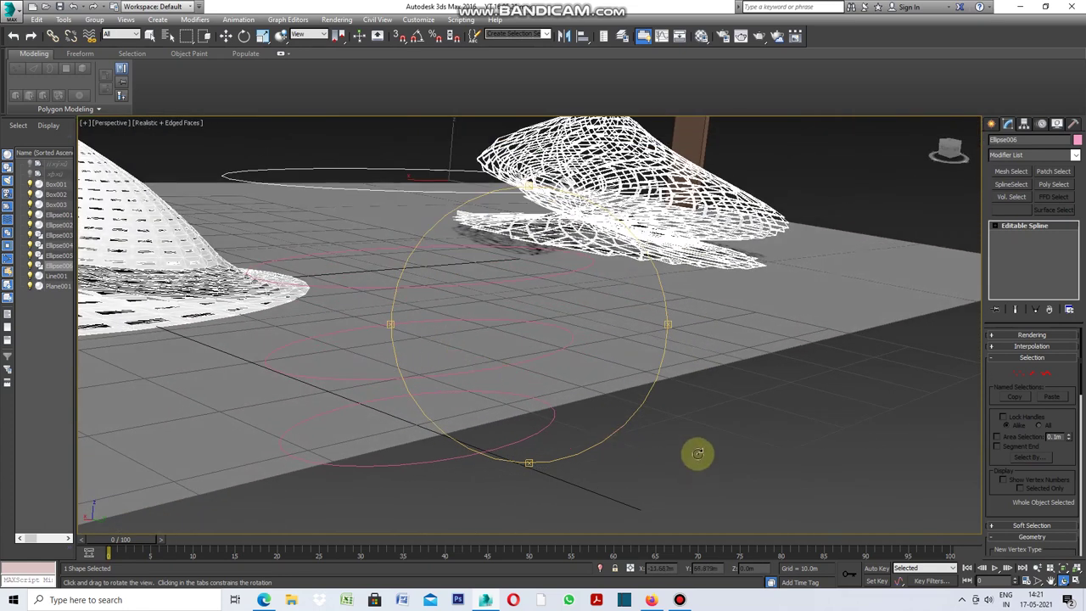
{"action": "scroll", "coordinate": [1021, 226], "scroll_direction": "down", "scroll_amount": 3}
{"action": "key", "text": "w"}
{"action": "left_click", "coordinate": [547, 424]}
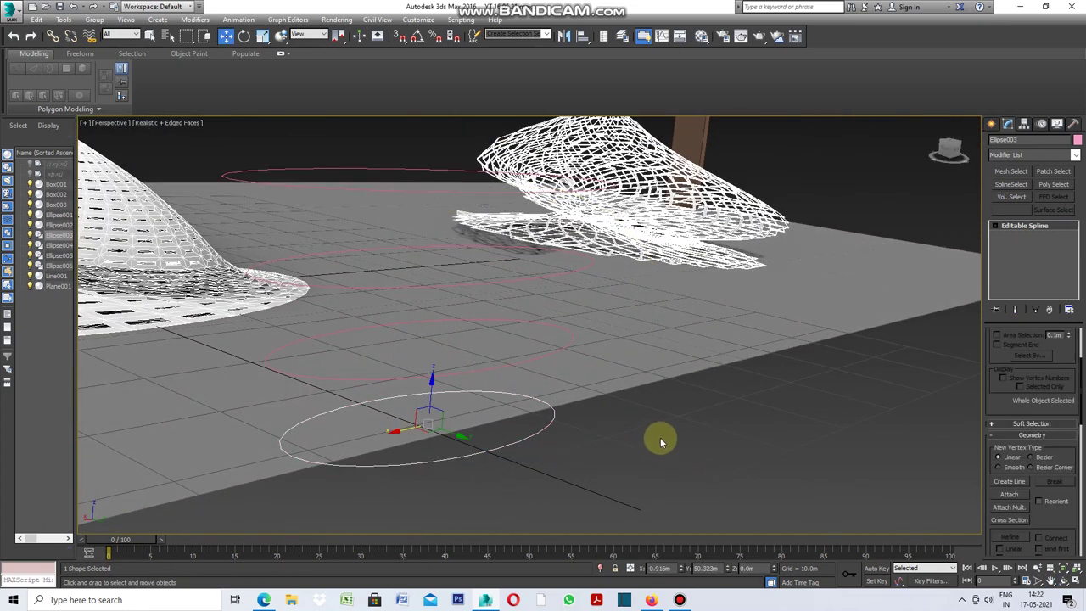
{"action": "left_click", "coordinate": [991, 123]}
{"action": "left_click", "coordinate": [882, 373]}
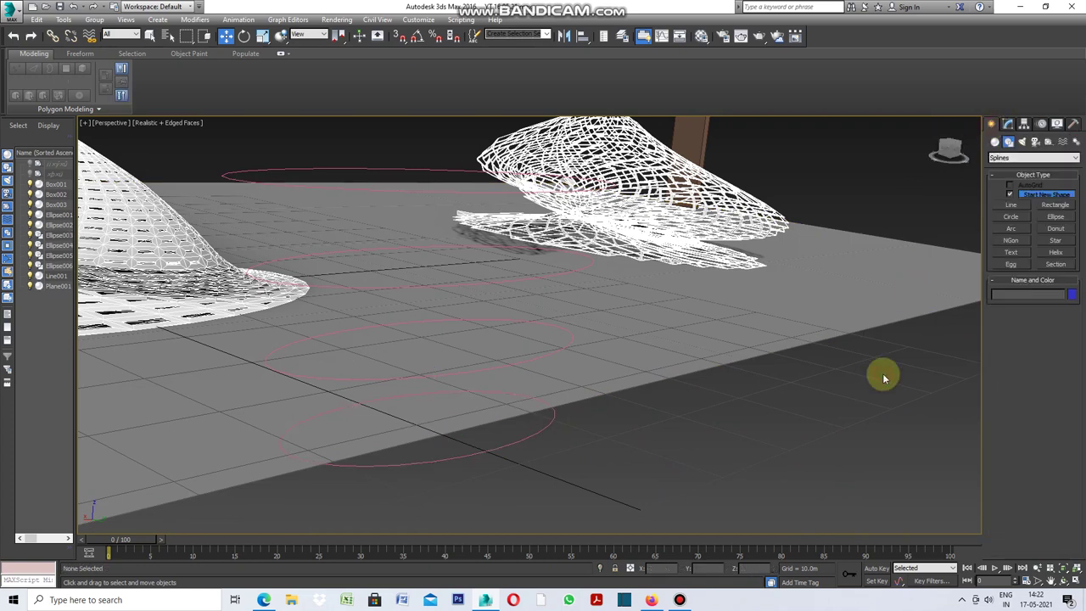
{"action": "right_click", "coordinate": [675, 441]}
{"action": "left_click", "coordinate": [540, 431]}
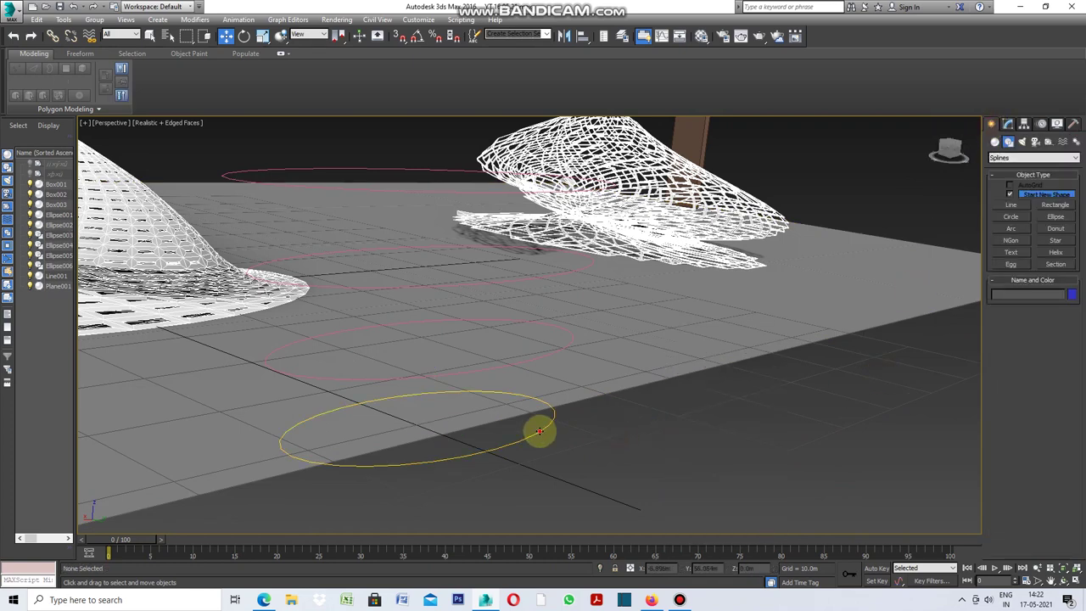
{"action": "left_click", "coordinate": [539, 431]}
{"action": "right_click", "coordinate": [574, 433]}
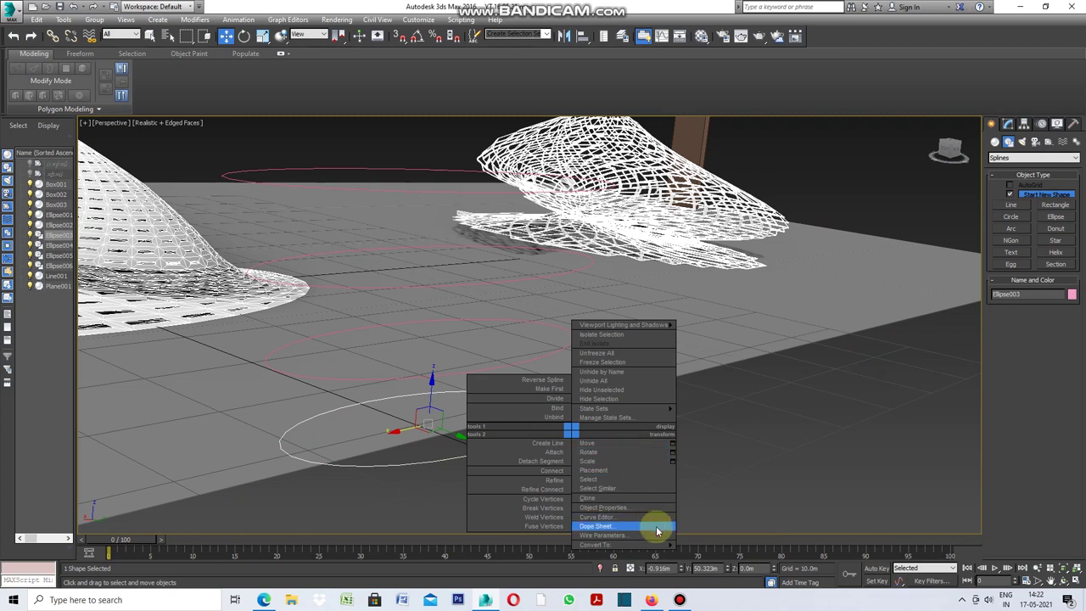
{"action": "mouse_move", "coordinate": [623, 544]}
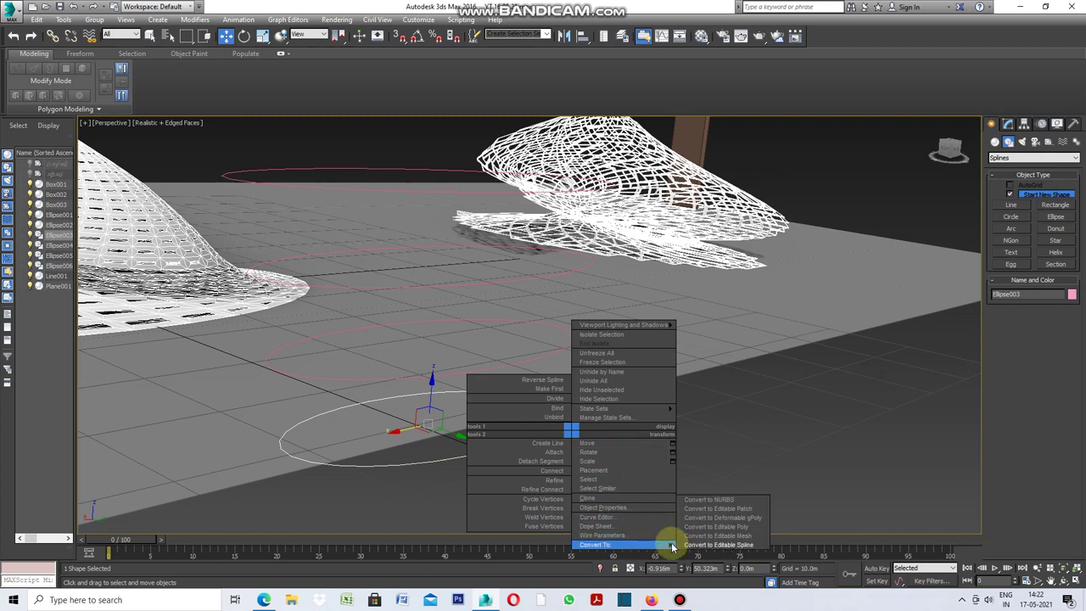
{"action": "left_click", "coordinate": [718, 545]}
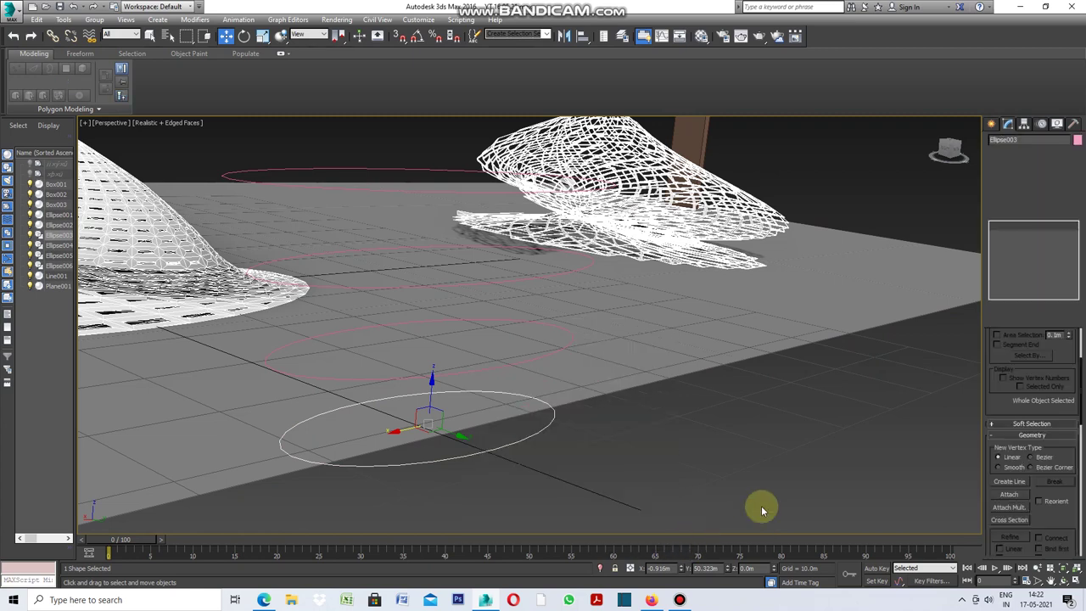
Attach Ellipse004, Ellipse005 and Ellipse006 to the bottom ellipse, then reselect the combined spline
{"action": "left_click", "coordinate": [1009, 493]}
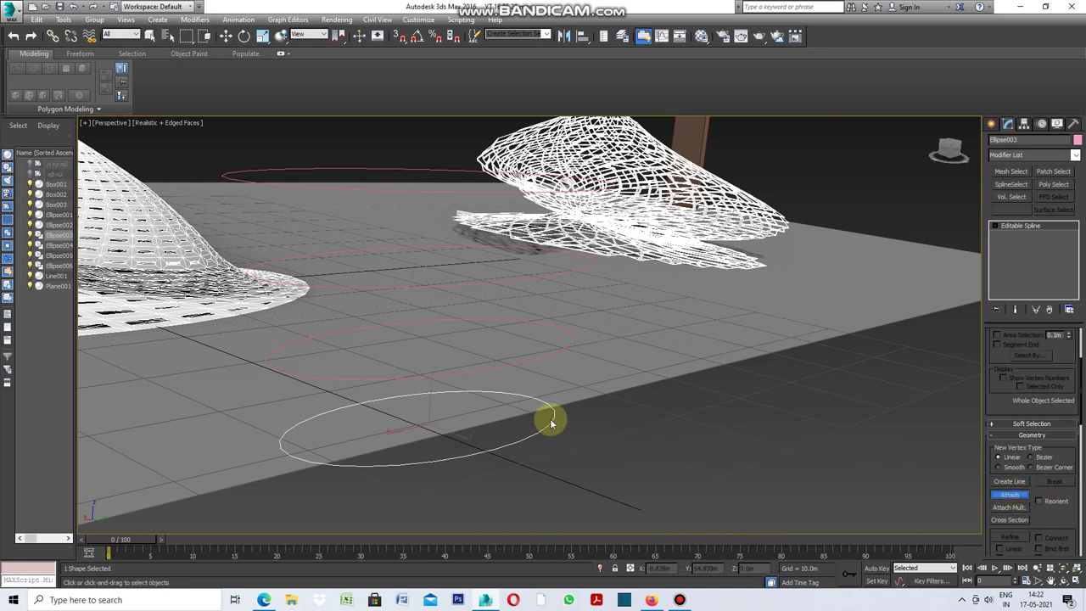
{"action": "left_click", "coordinate": [507, 363]}
{"action": "left_click", "coordinate": [480, 282]}
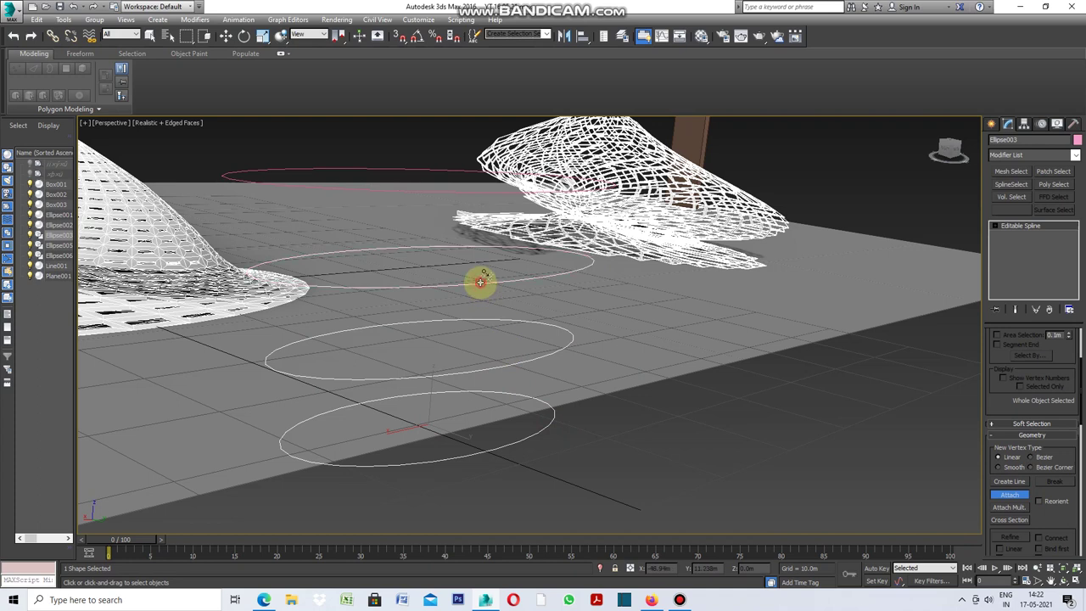
{"action": "left_click", "coordinate": [417, 189]}
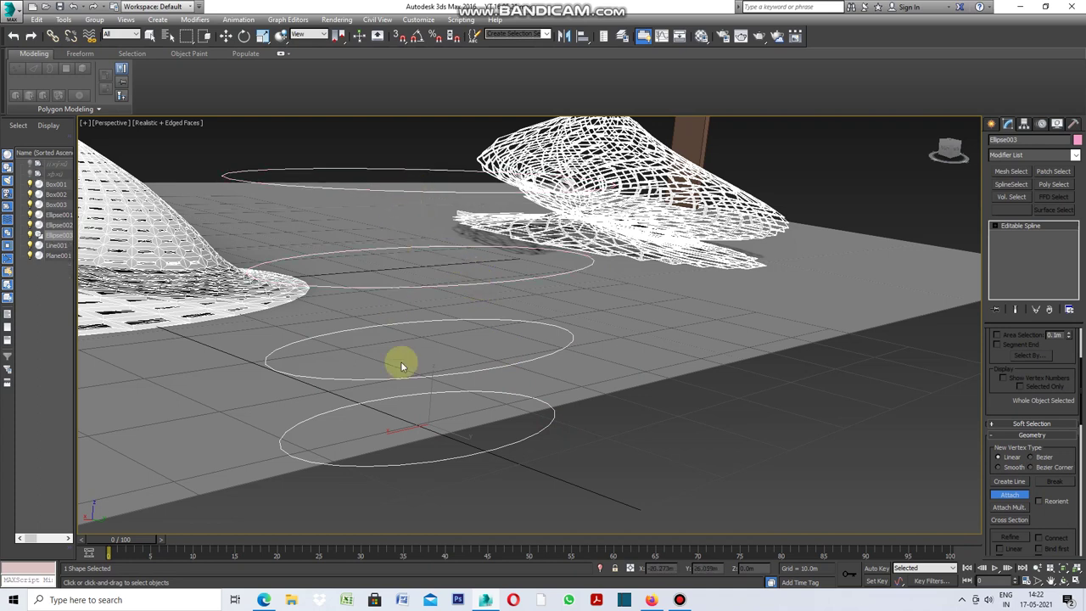
{"action": "left_click", "coordinate": [1006, 499]}
{"action": "left_click", "coordinate": [786, 455]}
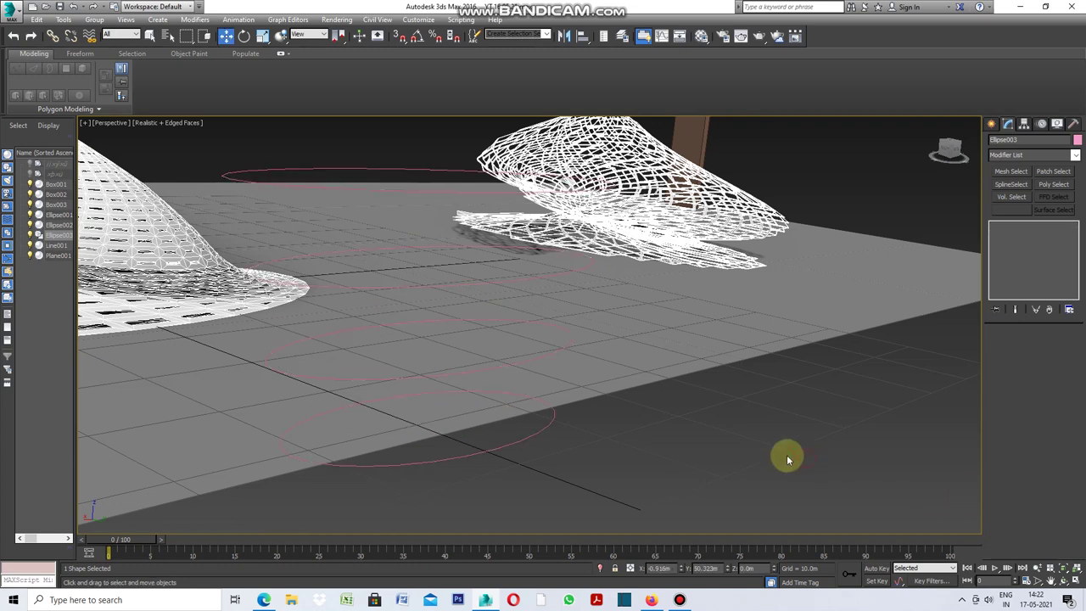
{"action": "left_click", "coordinate": [433, 188]}
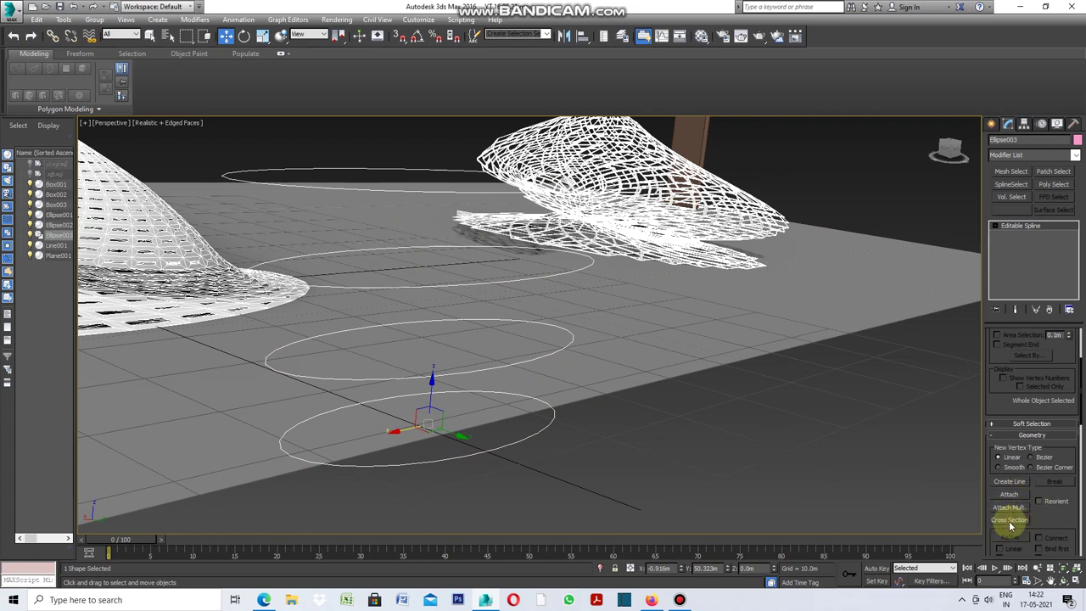
Run Cross Section through the four ellipses from bottom to top, then orbit to inspect the cage
{"action": "left_click", "coordinate": [1009, 525]}
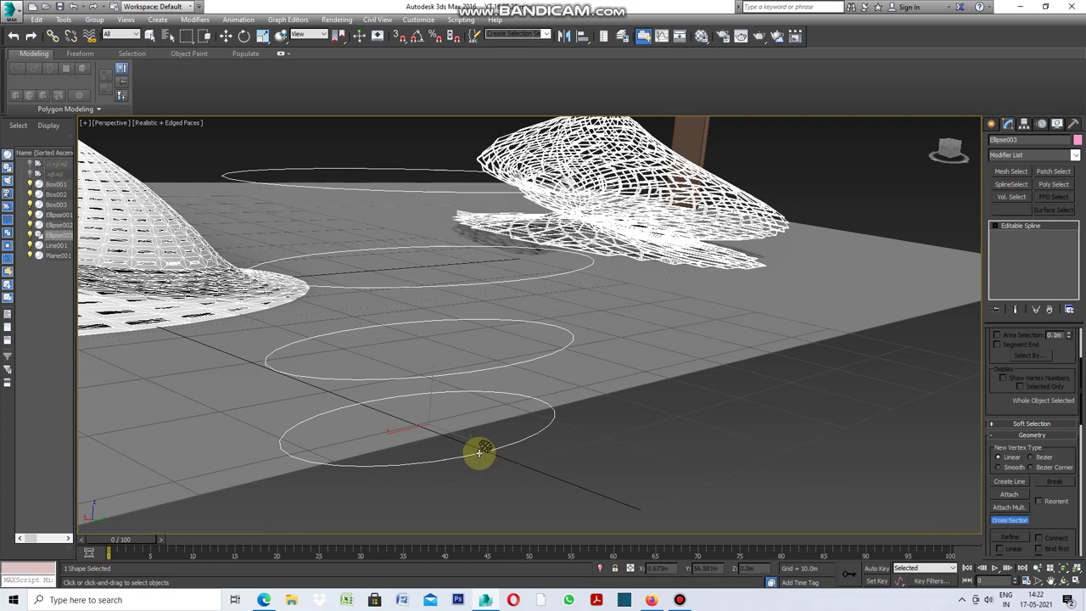
{"action": "left_click", "coordinate": [480, 452]}
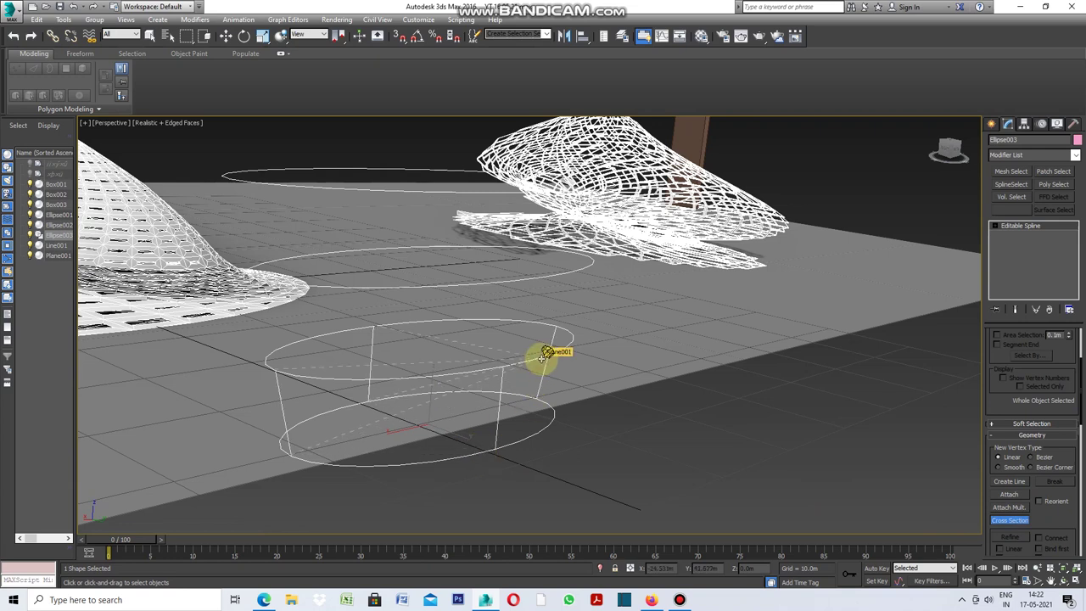
{"action": "left_click", "coordinate": [543, 356]}
{"action": "left_click", "coordinate": [518, 280]}
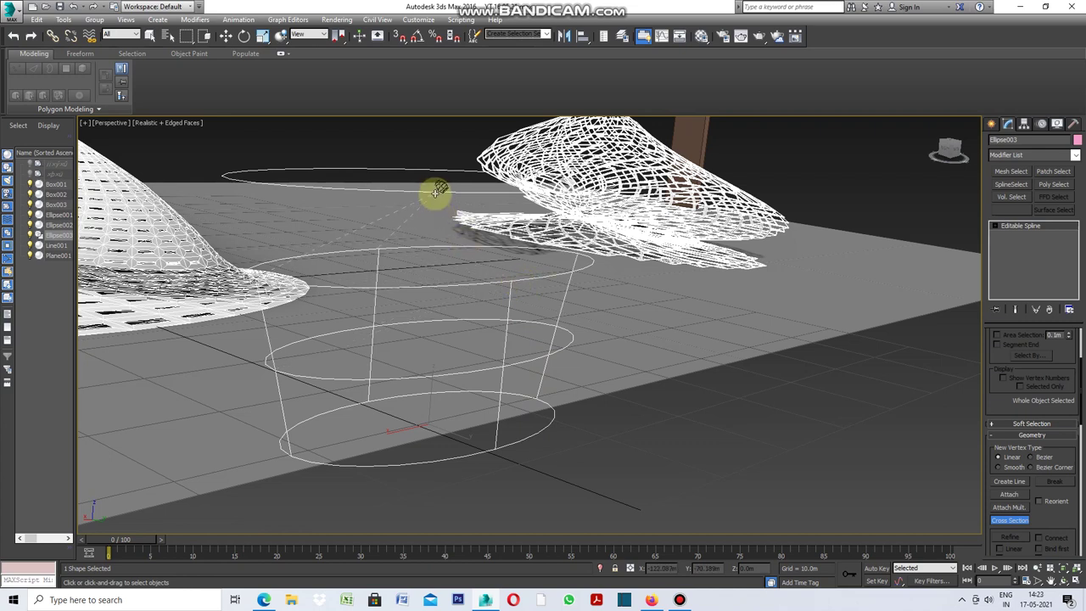
{"action": "left_click", "coordinate": [436, 191]}
{"action": "right_click", "coordinate": [436, 212]}
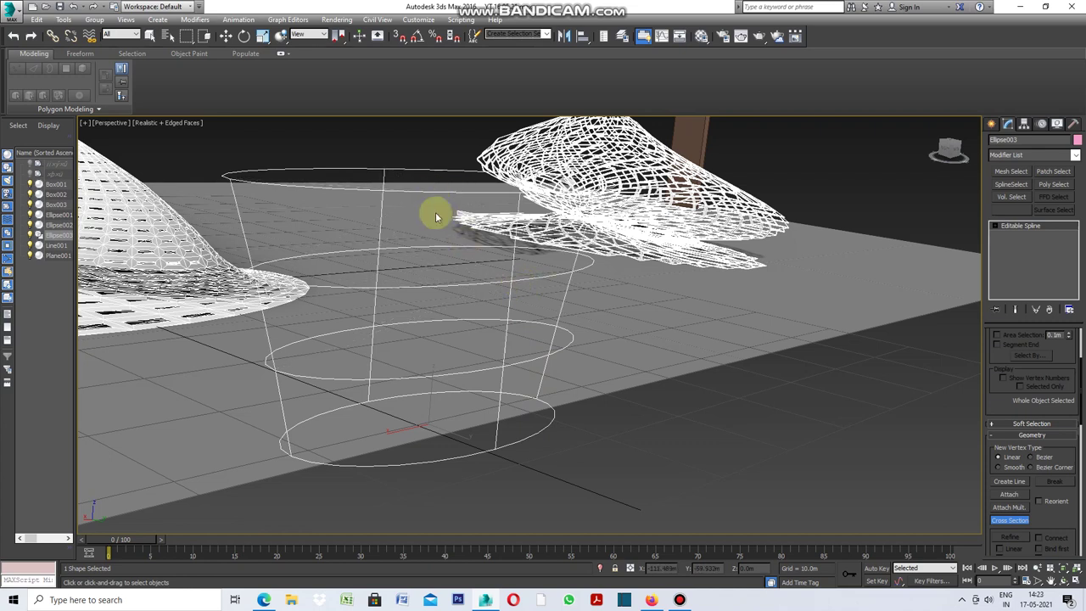
{"action": "left_click", "coordinate": [1060, 581]}
{"action": "mouse_move", "coordinate": [392, 340]}
{"action": "left_mouse_down"}
{"action": "mouse_move", "coordinate": [409, 361]}
{"action": "mouse_move", "coordinate": [383, 364]}
{"action": "mouse_move", "coordinate": [426, 368]}
{"action": "mouse_move", "coordinate": [392, 354]}
{"action": "left_mouse_up"}
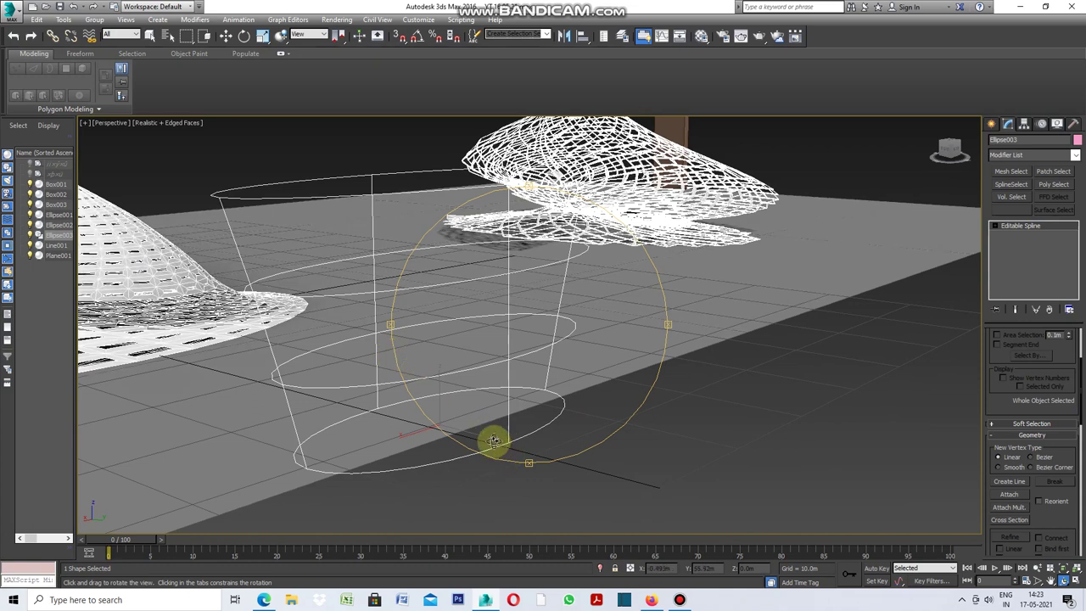
{"action": "right_click", "coordinate": [704, 409]}
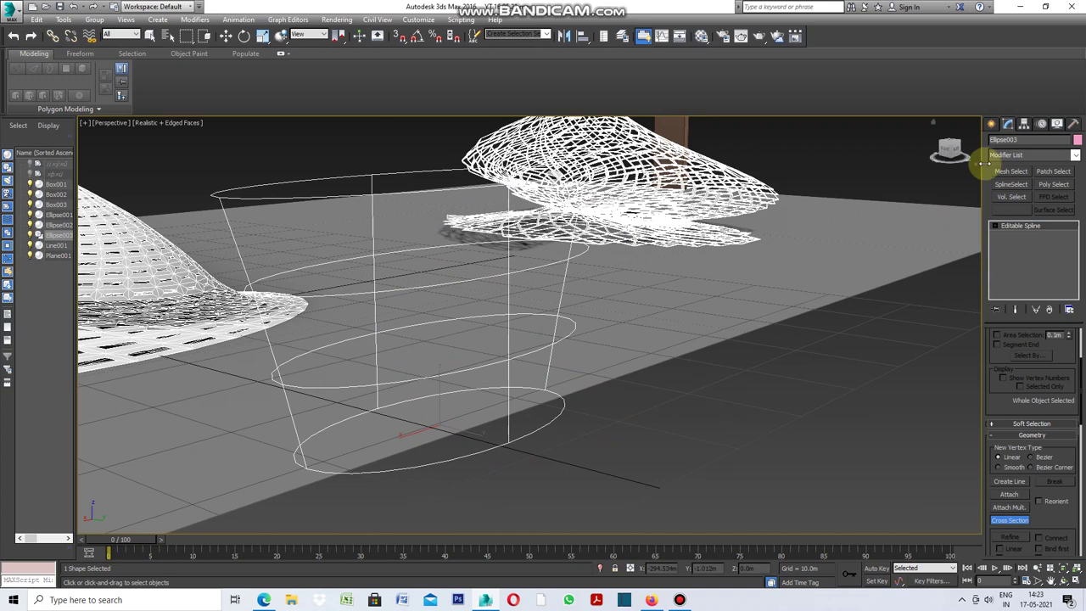
Apply a Surface modifier to the spline cage and orbit around the resulting cup
{"action": "left_click", "coordinate": [1075, 156]}
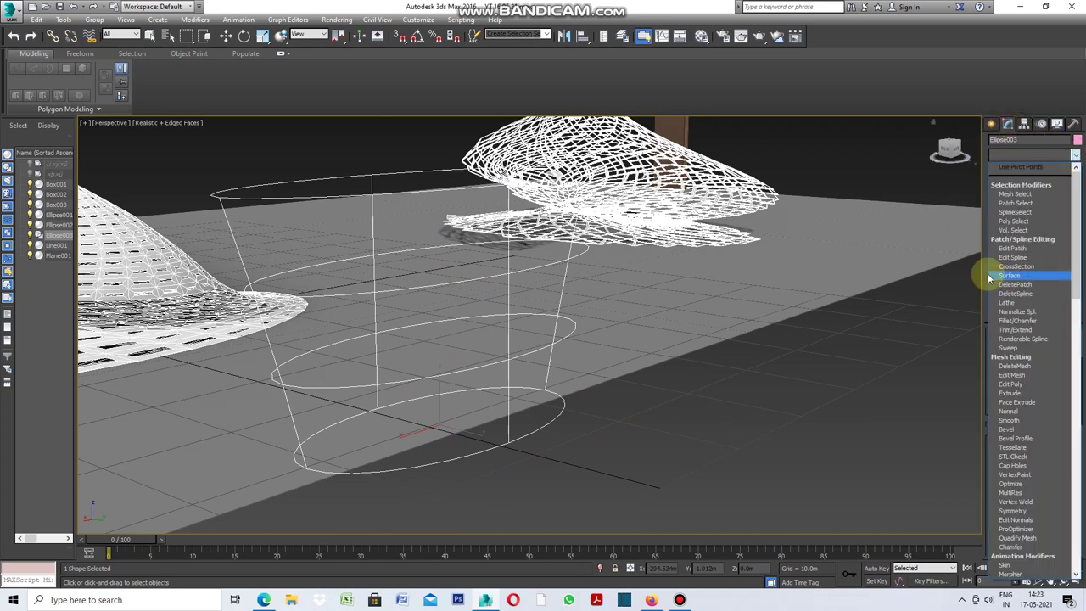
{"action": "left_click", "coordinate": [1023, 278]}
{"action": "key", "text": "w"}
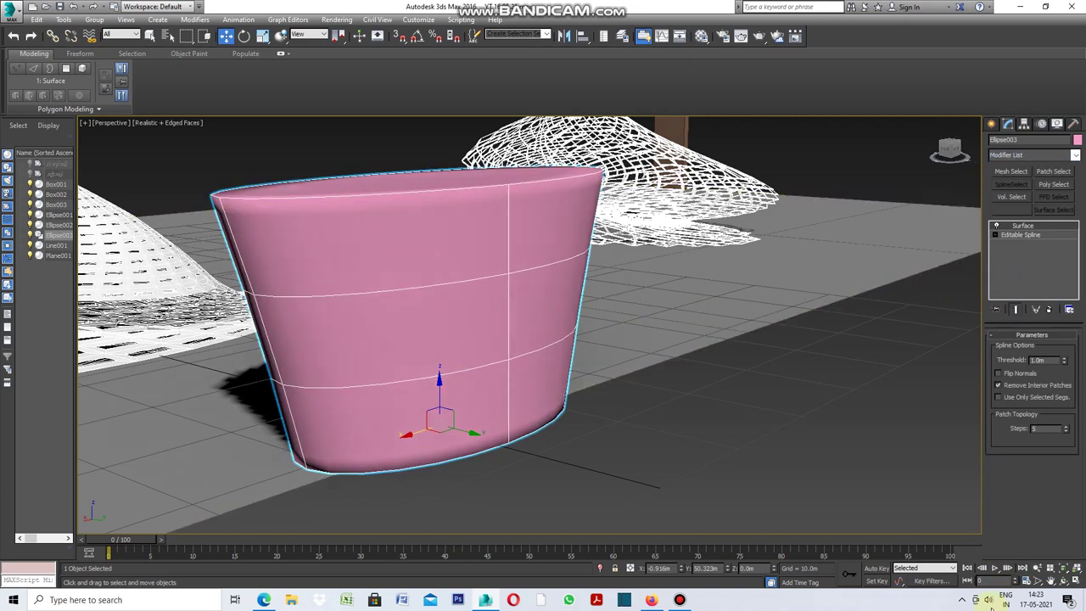
{"action": "left_click", "coordinate": [1063, 580]}
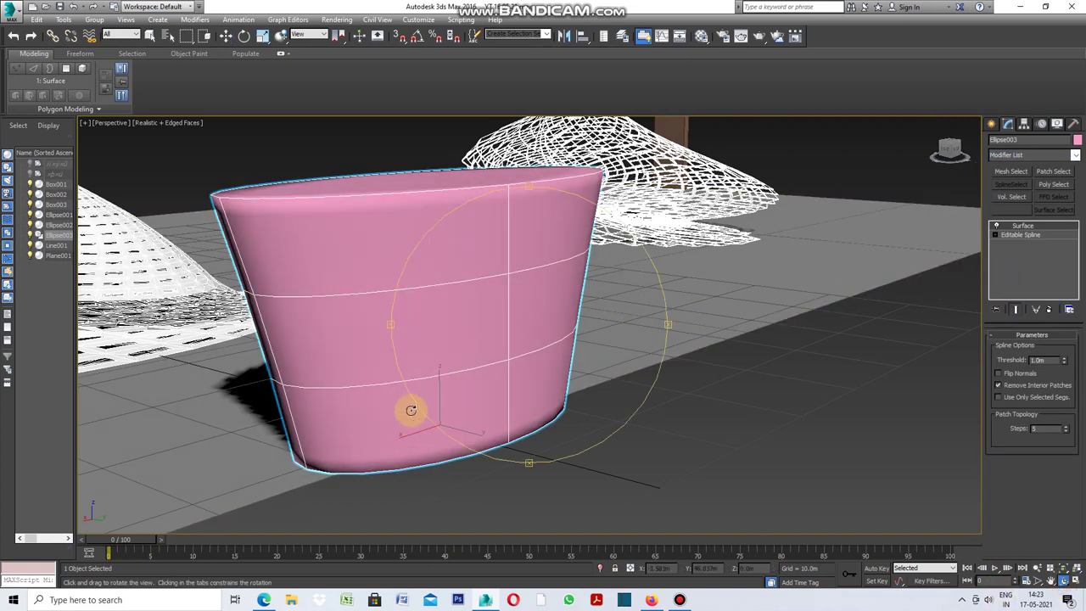
{"action": "mouse_move", "coordinate": [388, 347]}
{"action": "left_mouse_down"}
{"action": "mouse_move", "coordinate": [467, 353]}
{"action": "mouse_move", "coordinate": [405, 354]}
{"action": "left_mouse_up"}
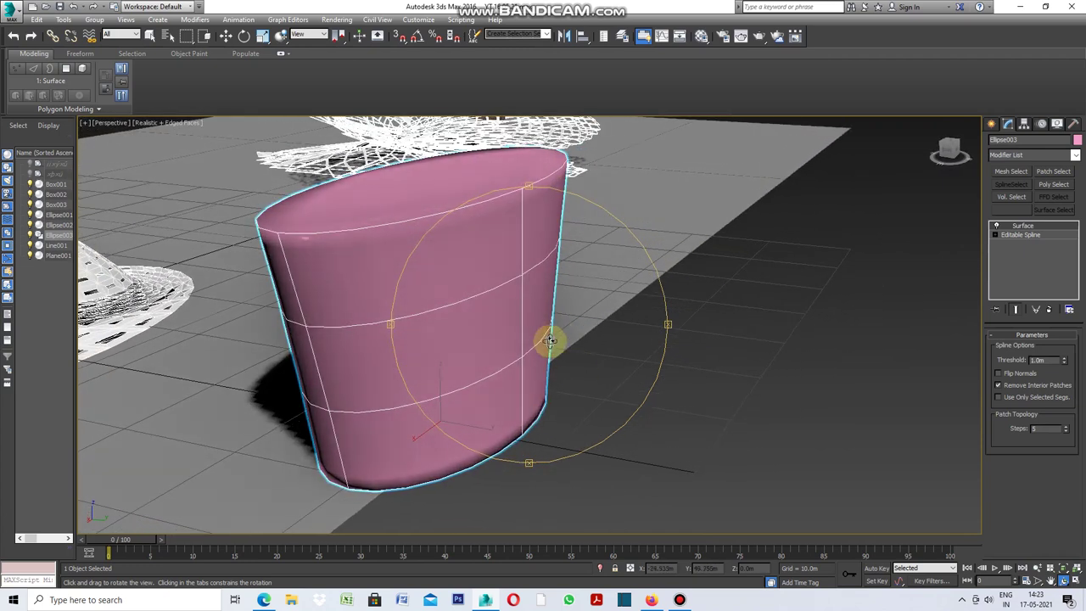
{"action": "right_click", "coordinate": [565, 363]}
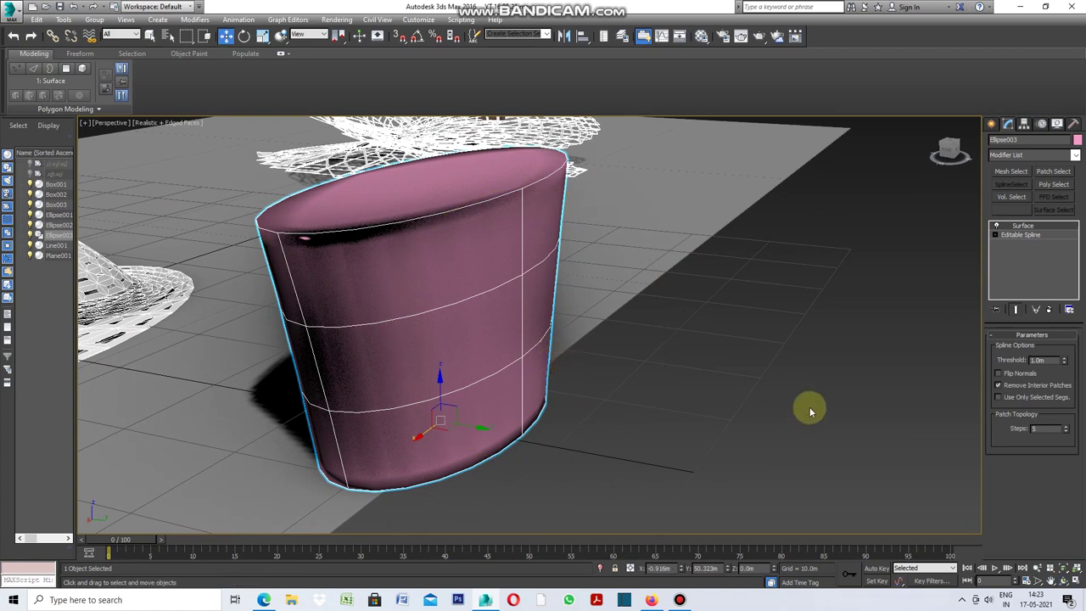
{"action": "right_click", "coordinate": [797, 377]}
{"action": "mouse_move", "coordinate": [835, 487]}
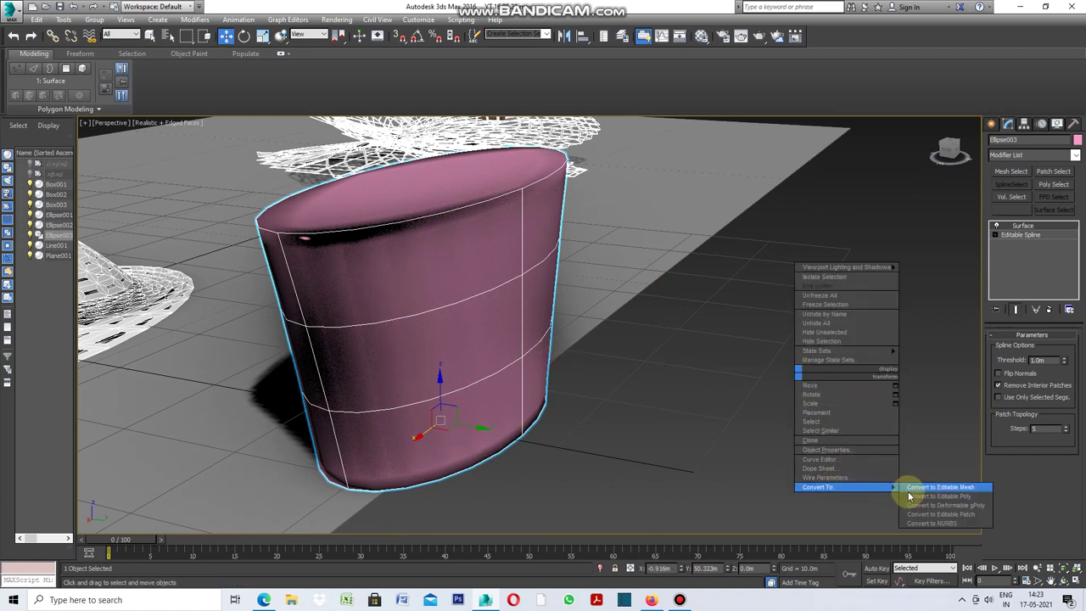
Convert the cup to Editable Poly, select an edge, and open the Polygon Modeling options
{"action": "left_click", "coordinate": [933, 499]}
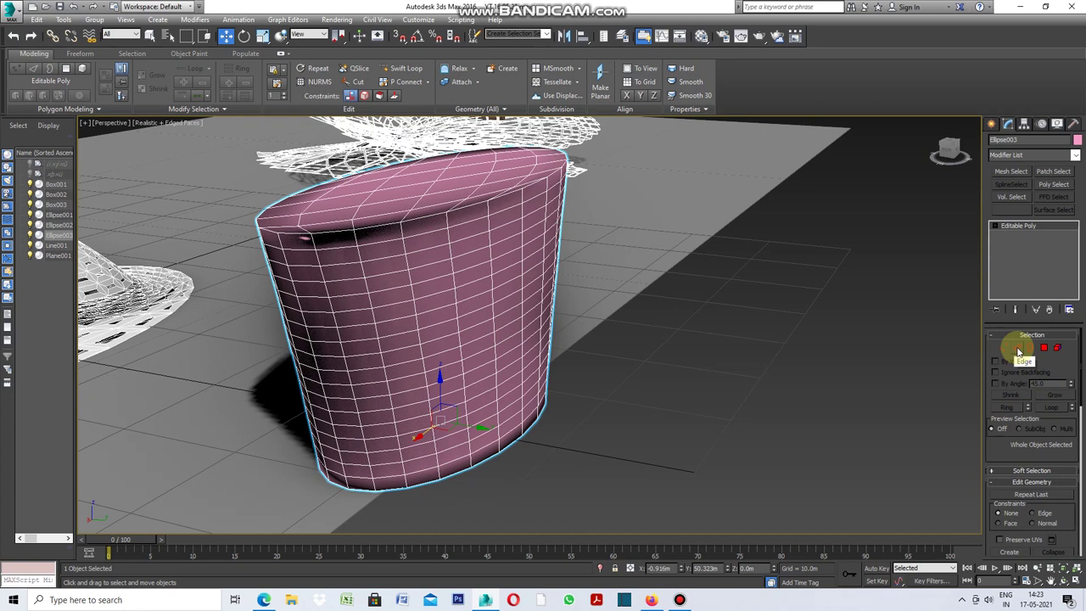
{"action": "left_click", "coordinate": [1017, 349]}
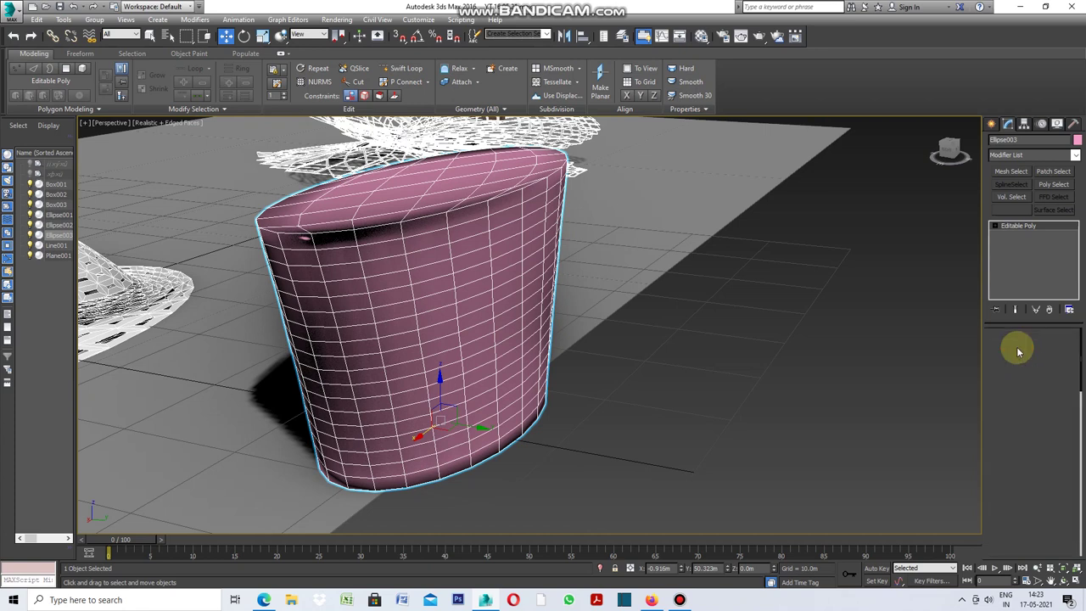
{"action": "left_click", "coordinate": [452, 261]}
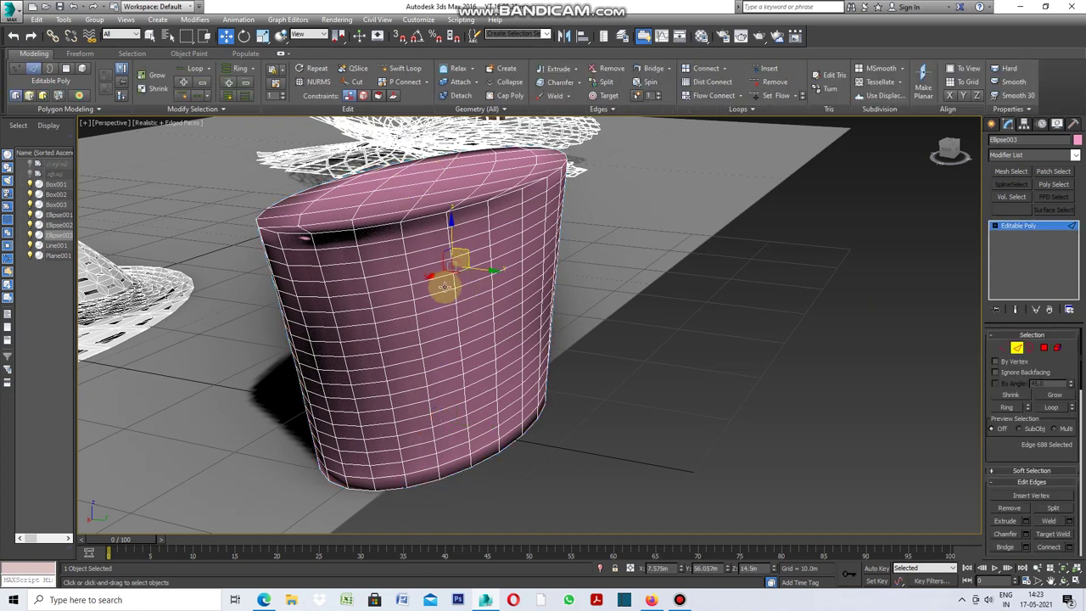
{"action": "left_click", "coordinate": [97, 109]}
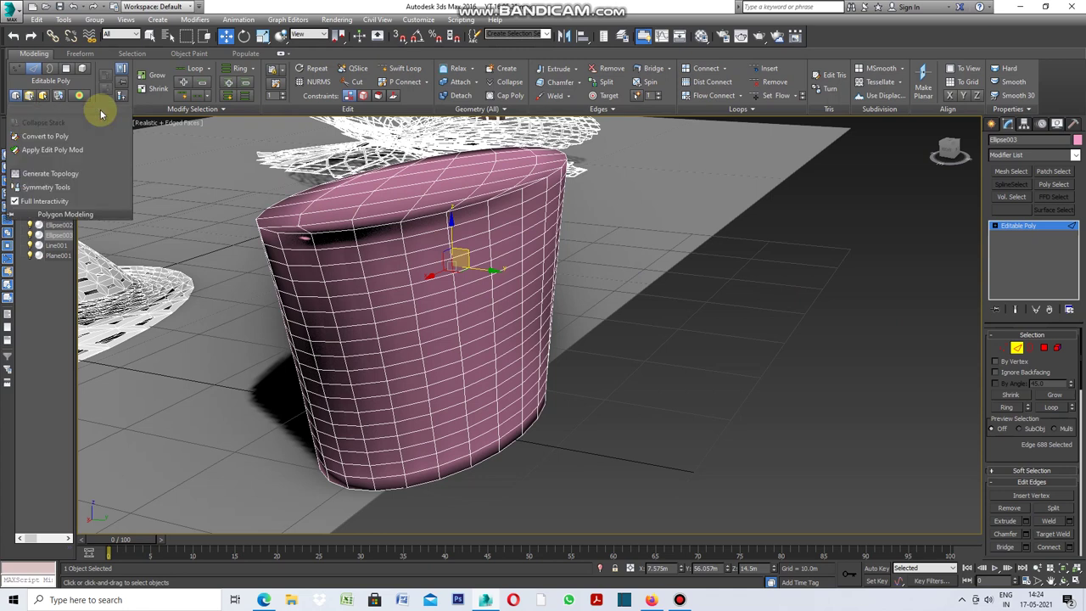
Preview the diagonal, horizontal brick and horizontal ring topology patterns, undoing each one
{"action": "left_click", "coordinate": [63, 174]}
{"action": "left_click", "coordinate": [135, 141]}
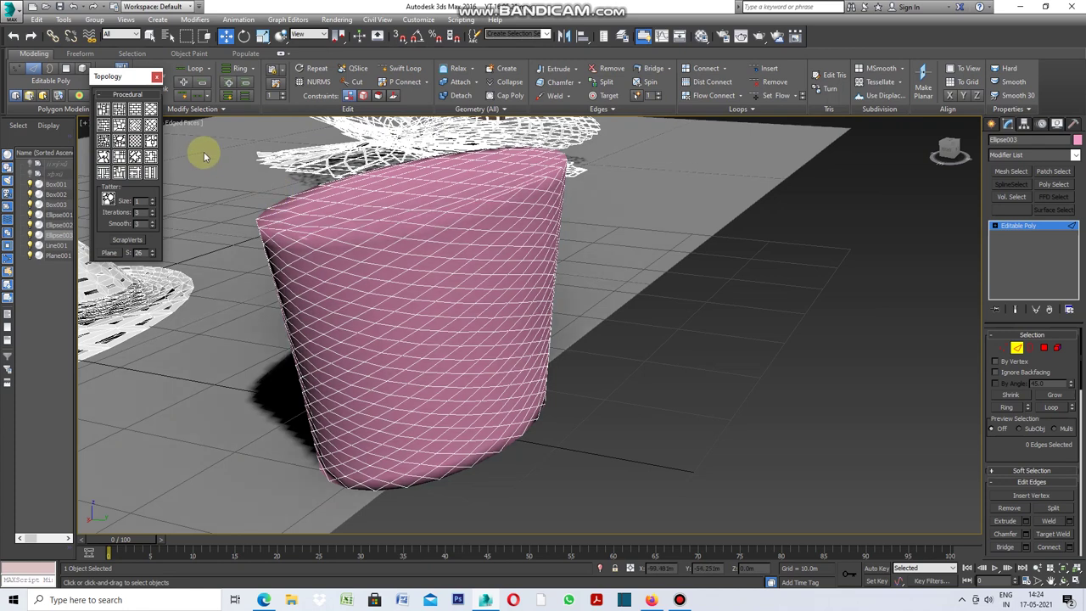
{"action": "key", "text": "ctrl+z"}
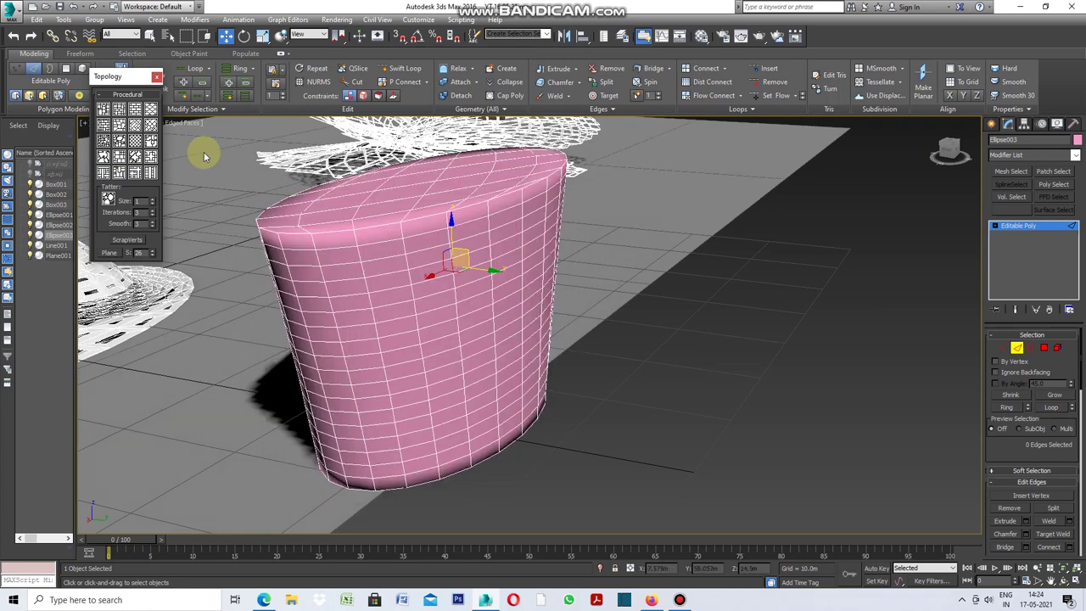
{"action": "left_click", "coordinate": [135, 113]}
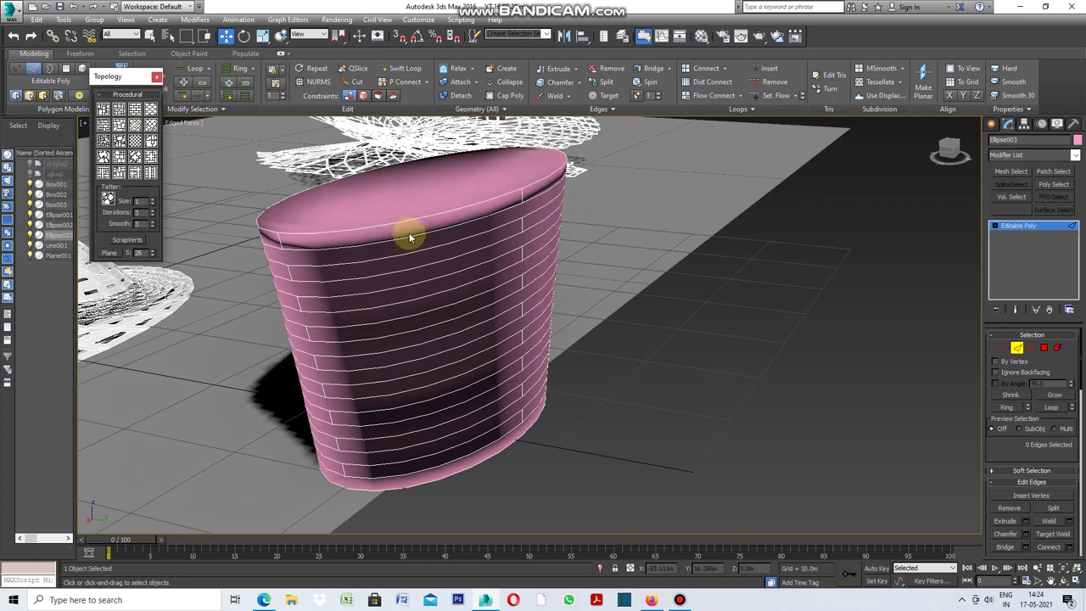
{"action": "key", "text": "ctrl+z"}
{"action": "left_click", "coordinate": [311, 201]}
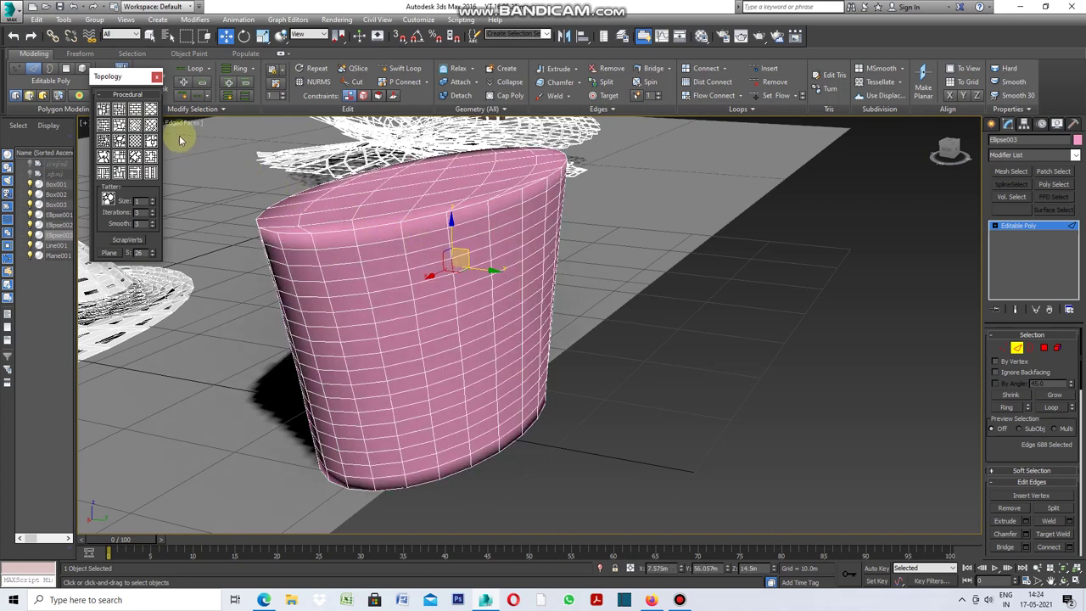
{"action": "left_click", "coordinate": [150, 113]}
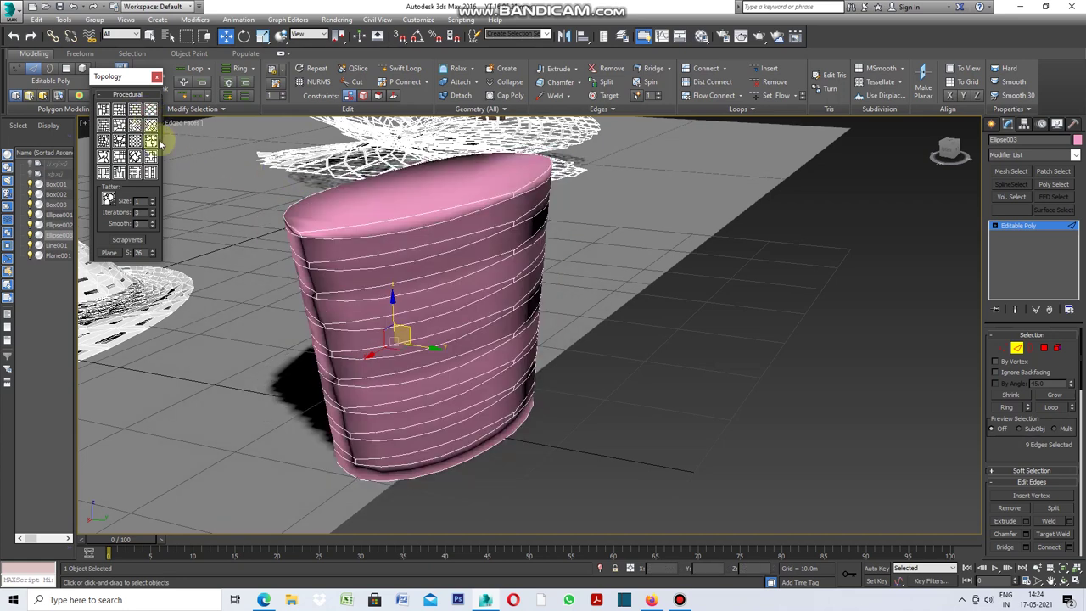
{"action": "key", "text": "ctrl+z"}
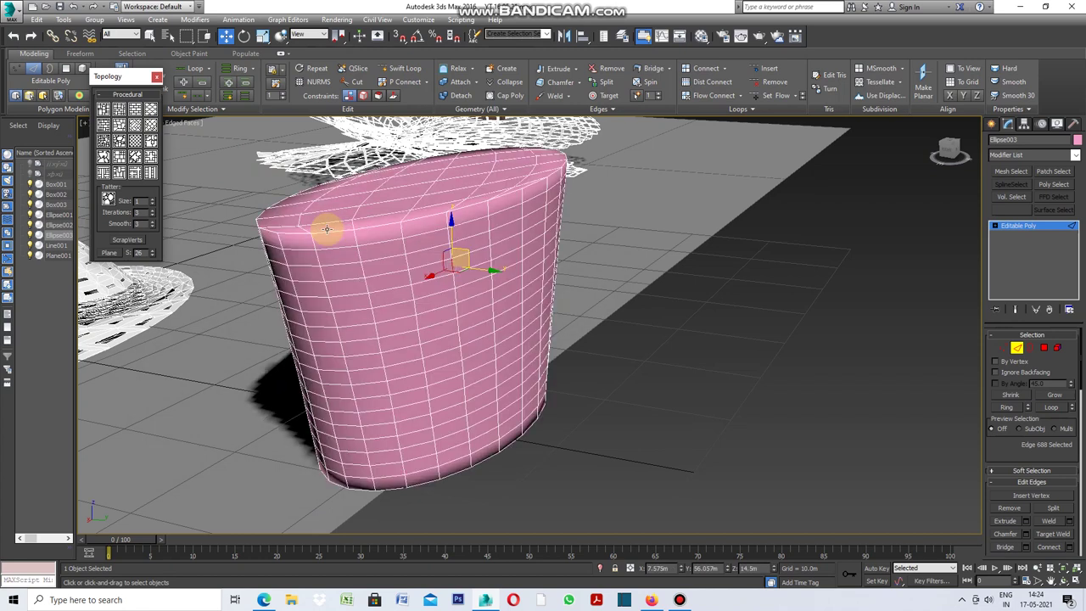
Try a diagonal brick pattern, undo it, then apply the diagonal crisscross topology
{"action": "left_click", "coordinate": [151, 144]}
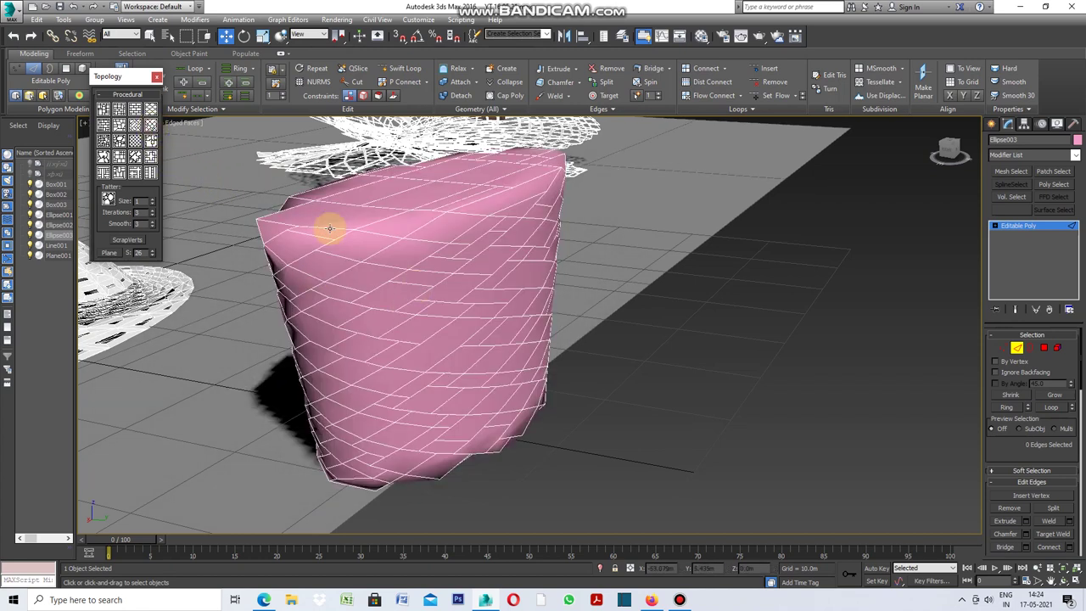
{"action": "key", "text": "ctrl+z"}
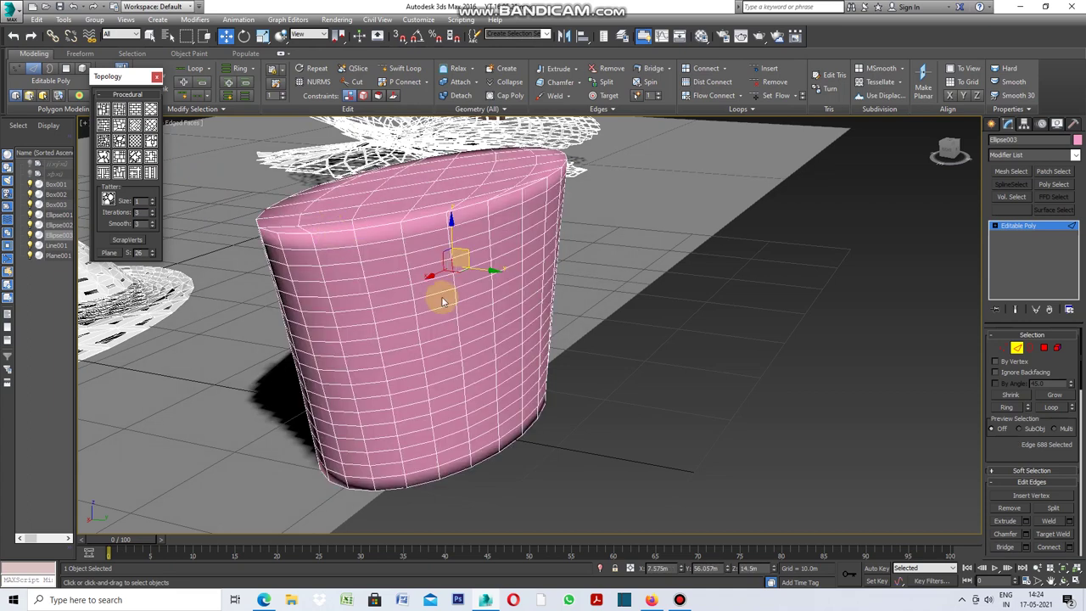
{"action": "left_click", "coordinate": [136, 141]}
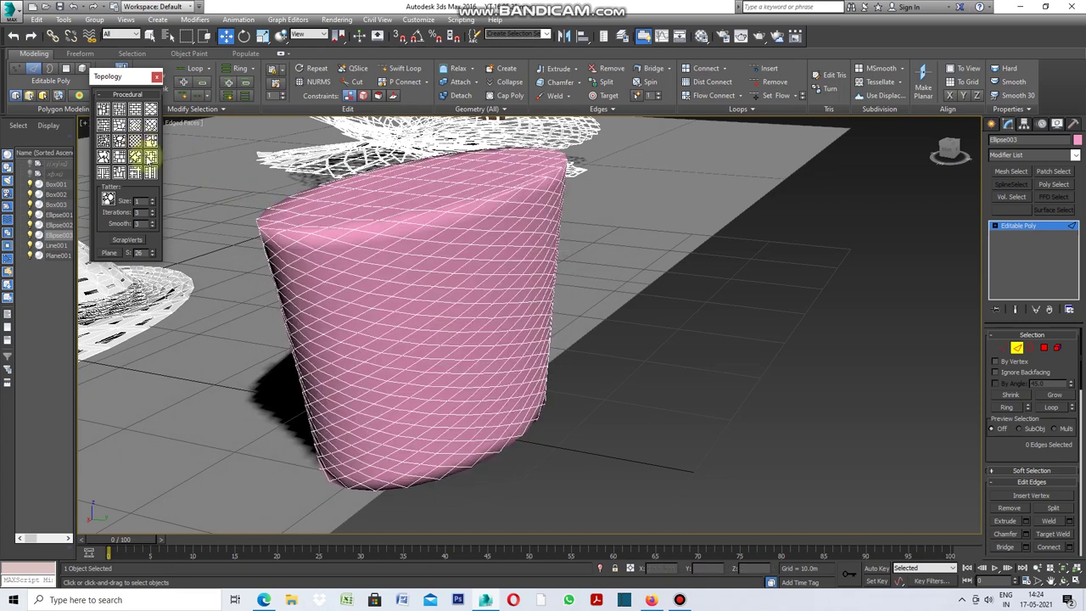
{"action": "left_click", "coordinate": [156, 76]}
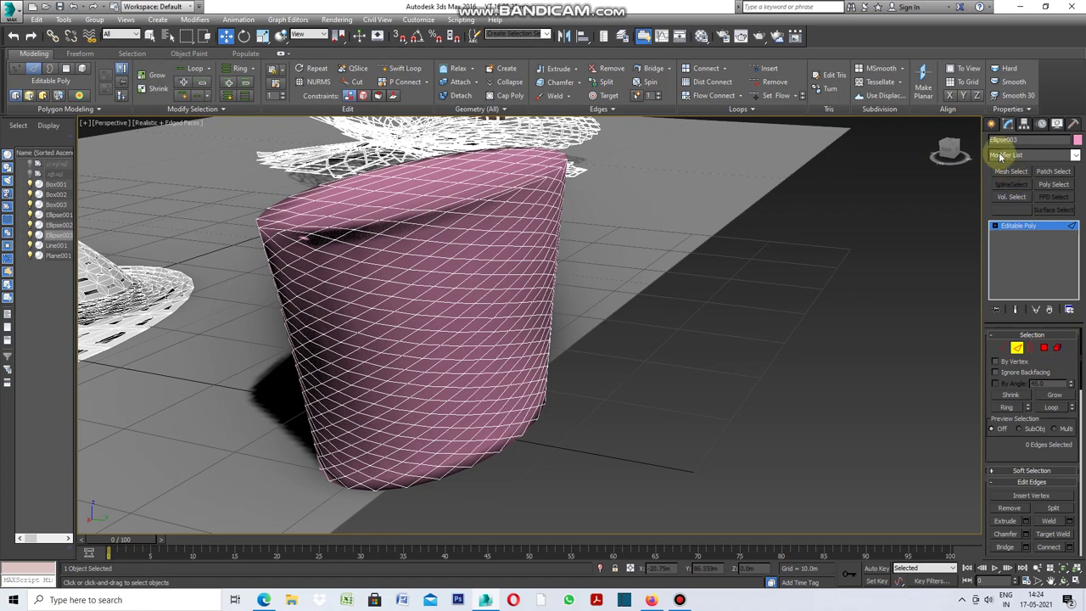
{"action": "left_click", "coordinate": [991, 125]}
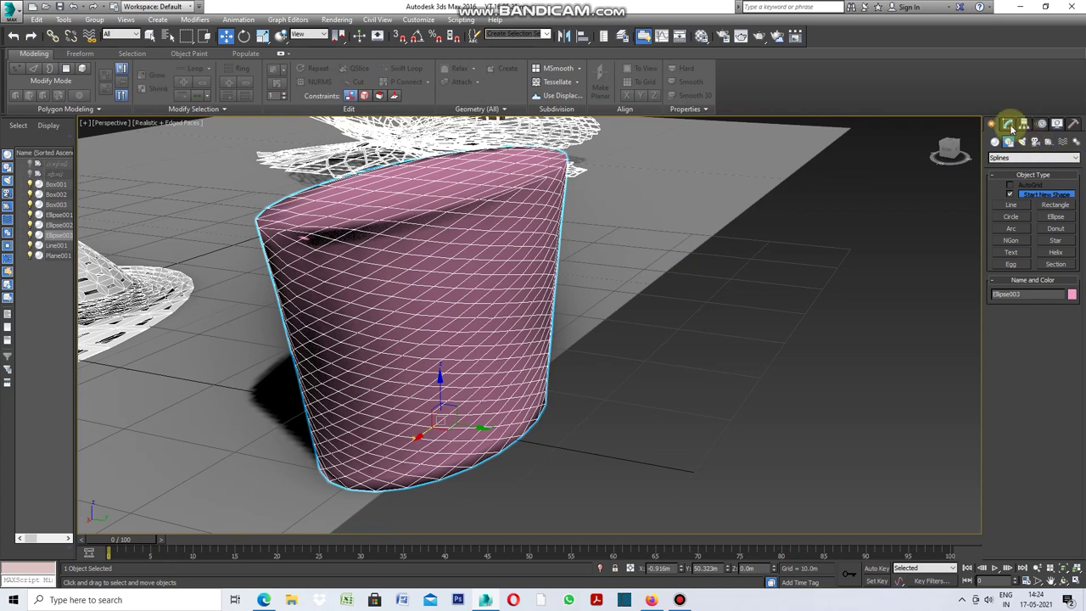
Stack an Edit Poly modifier on Ellipse003 in Animate mode and select all 1008 polygons
{"action": "left_click", "coordinate": [1008, 125]}
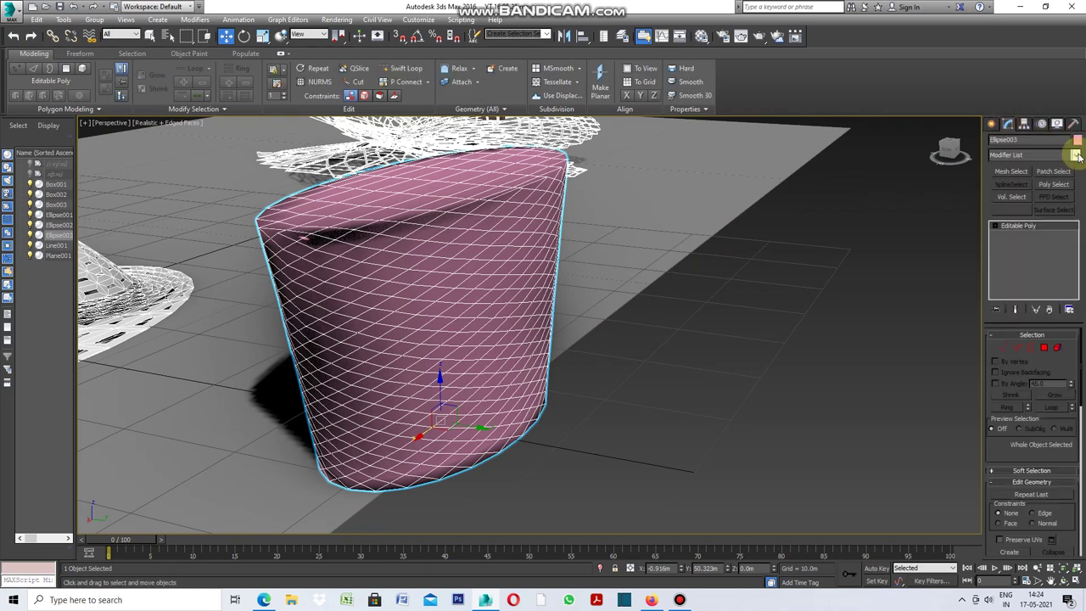
{"action": "left_click", "coordinate": [1078, 154]}
{"action": "mouse_move", "coordinate": [1076, 162]}
{"action": "left_mouse_down"}
{"action": "mouse_move", "coordinate": [1078, 248]}
{"action": "mouse_move", "coordinate": [1077, 212]}
{"action": "left_mouse_up"}
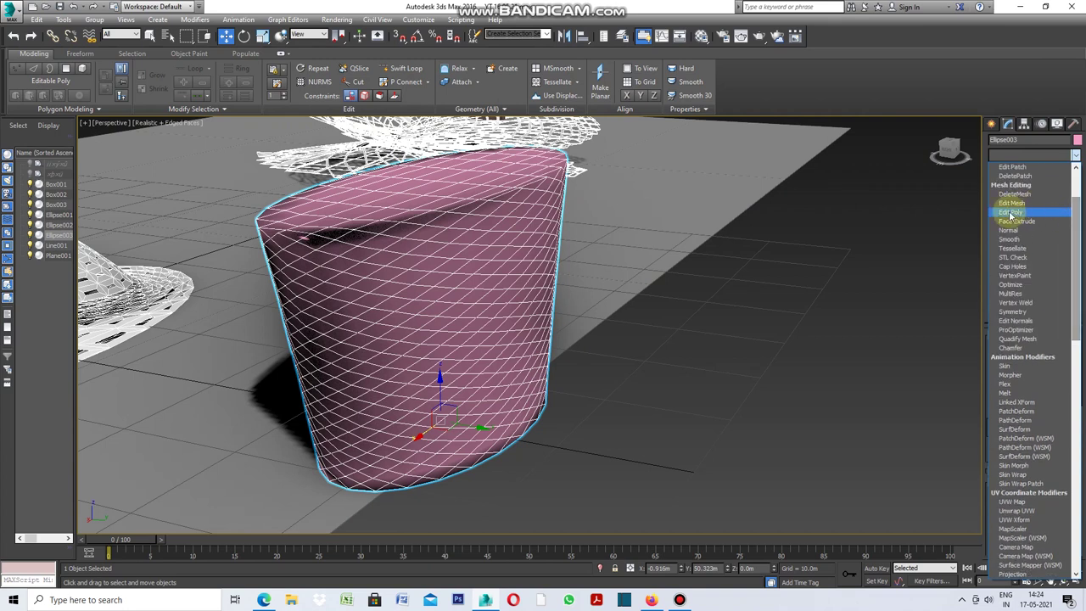
{"action": "left_click", "coordinate": [1011, 212]}
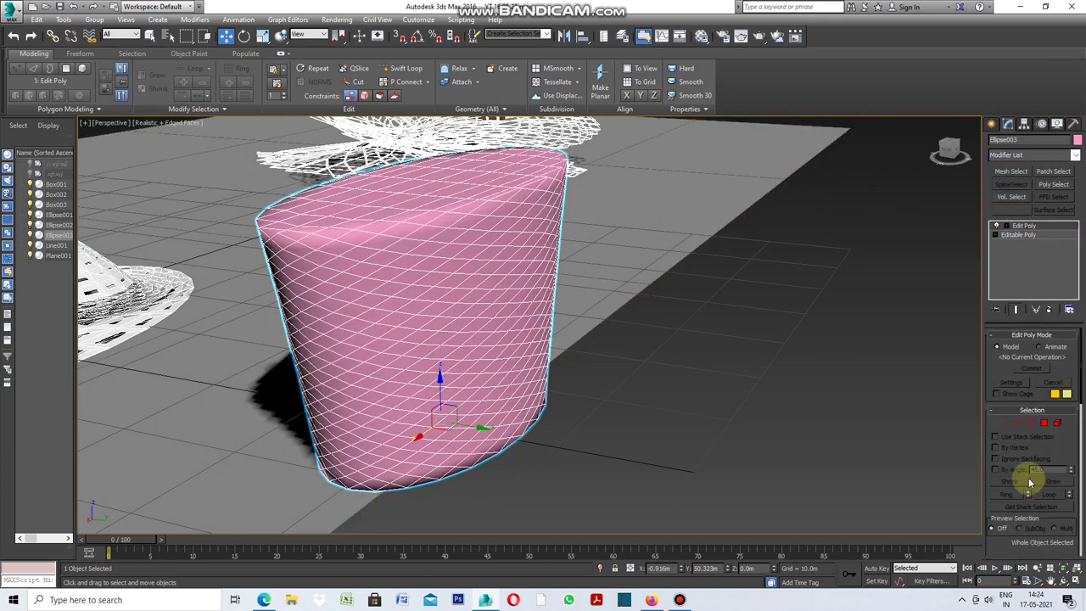
{"action": "left_click", "coordinate": [1049, 349]}
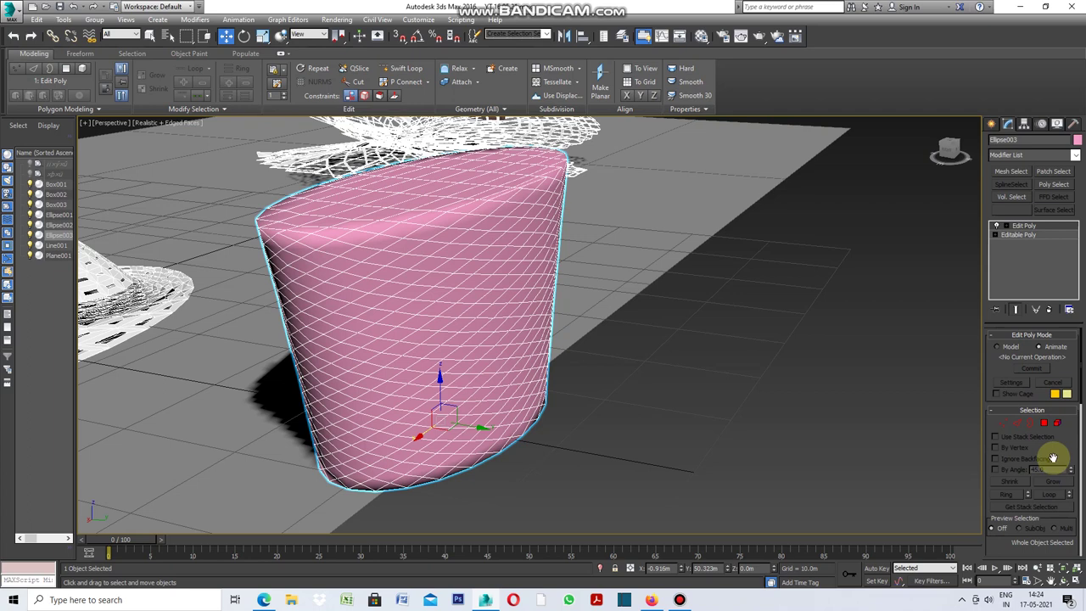
{"action": "left_click", "coordinate": [1043, 424]}
{"action": "left_click", "coordinate": [1043, 425]}
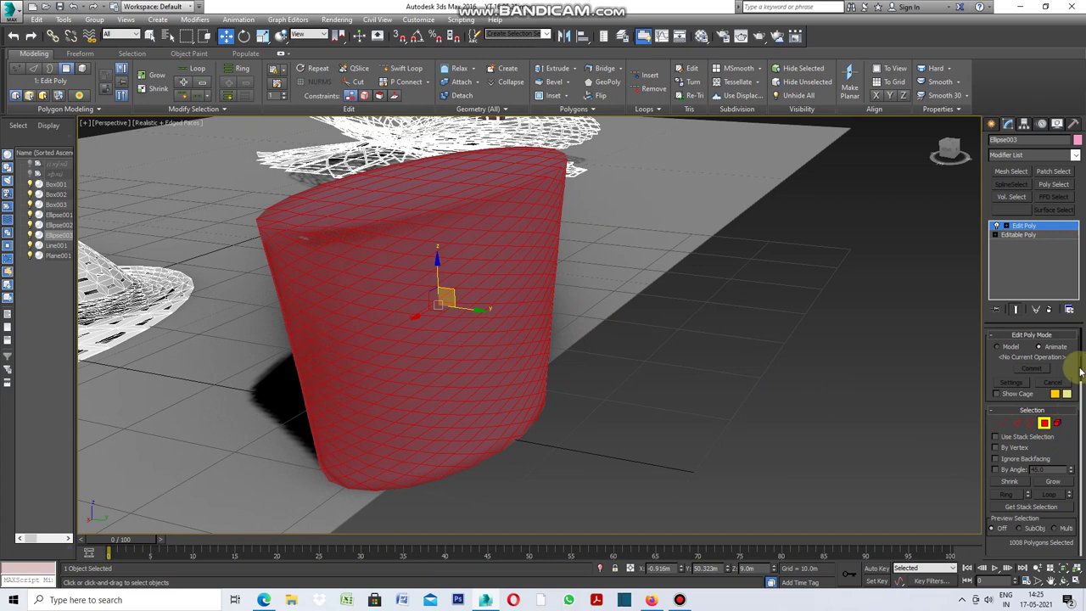
Inset the selected polygons individually (By Polygon), starting at 0.1m
{"action": "left_click_drag", "start_coordinate": [1082, 365], "coordinate": [1082, 392]}
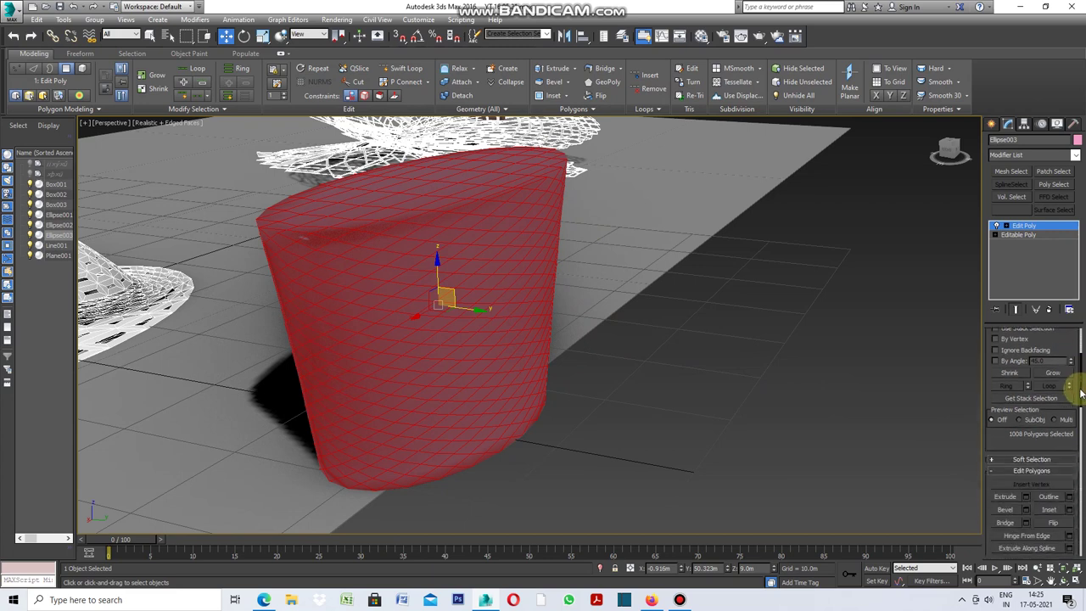
{"action": "left_click", "coordinate": [1068, 509]}
{"action": "left_click", "coordinate": [548, 330]}
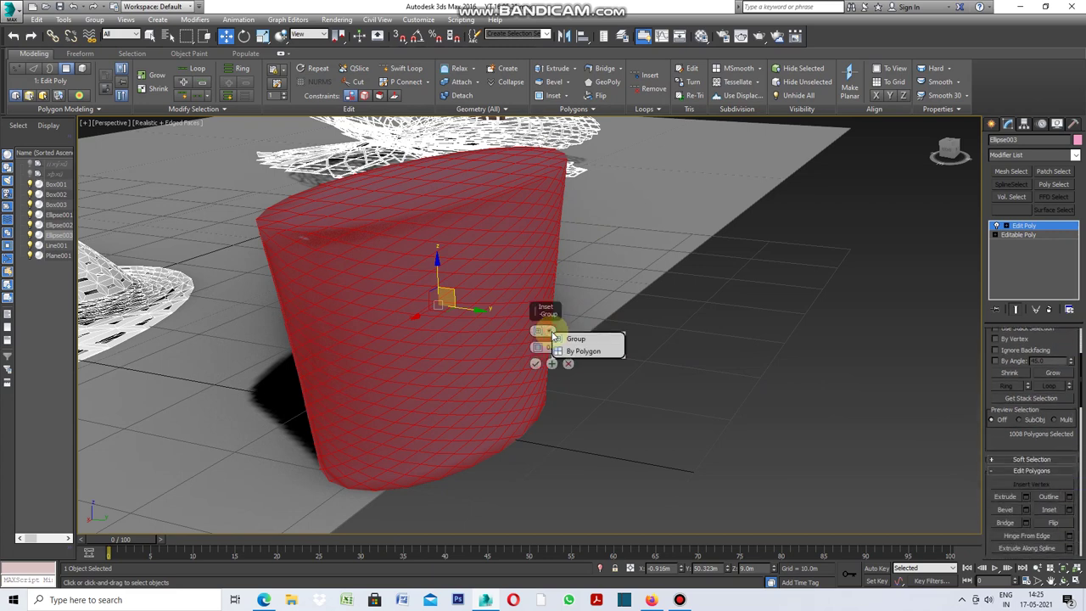
{"action": "left_click", "coordinate": [601, 353]}
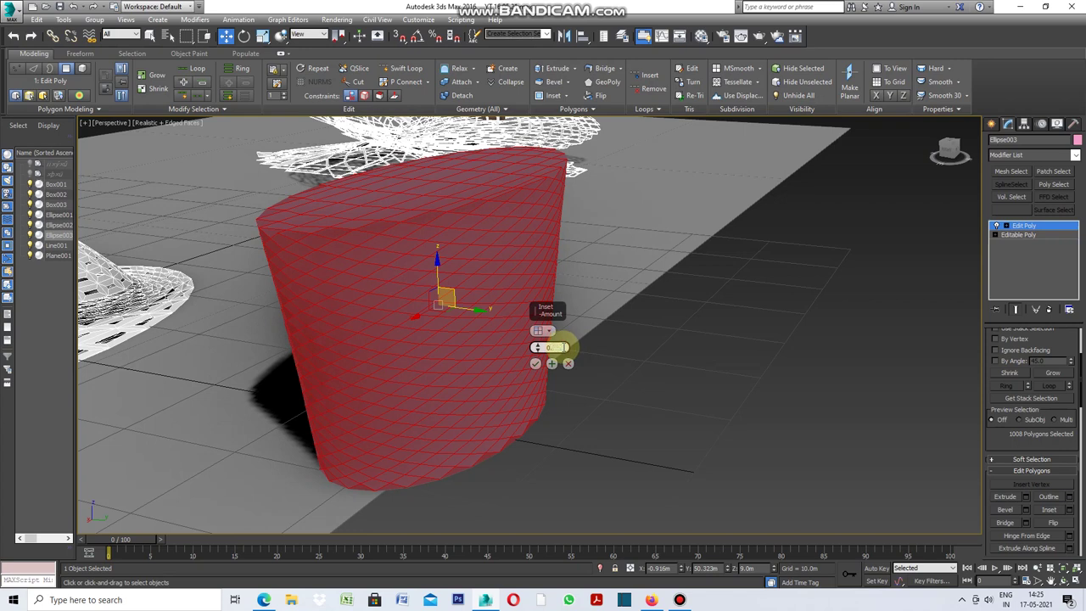
{"action": "key", "text": "Return"}
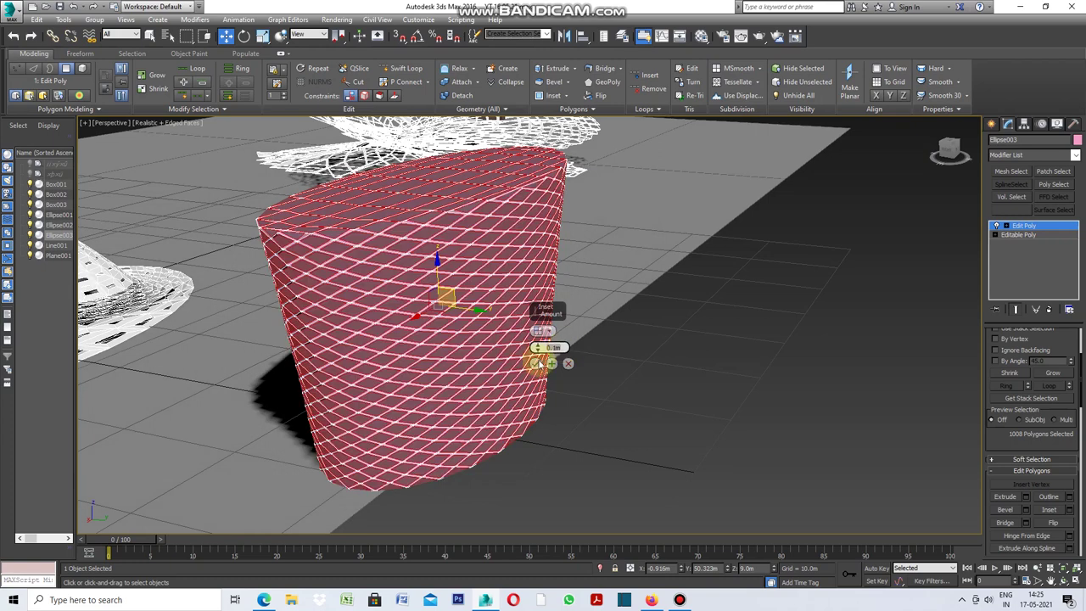
Experiment with inset amounts between about 0.08m and 0.411m
{"action": "scroll", "coordinate": [447, 401], "scroll_direction": "up", "scroll_amount": 5}
{"action": "scroll", "coordinate": [447, 400], "scroll_direction": "up", "scroll_amount": 3}
{"action": "scroll", "coordinate": [447, 400], "scroll_direction": "down", "scroll_amount": 3}
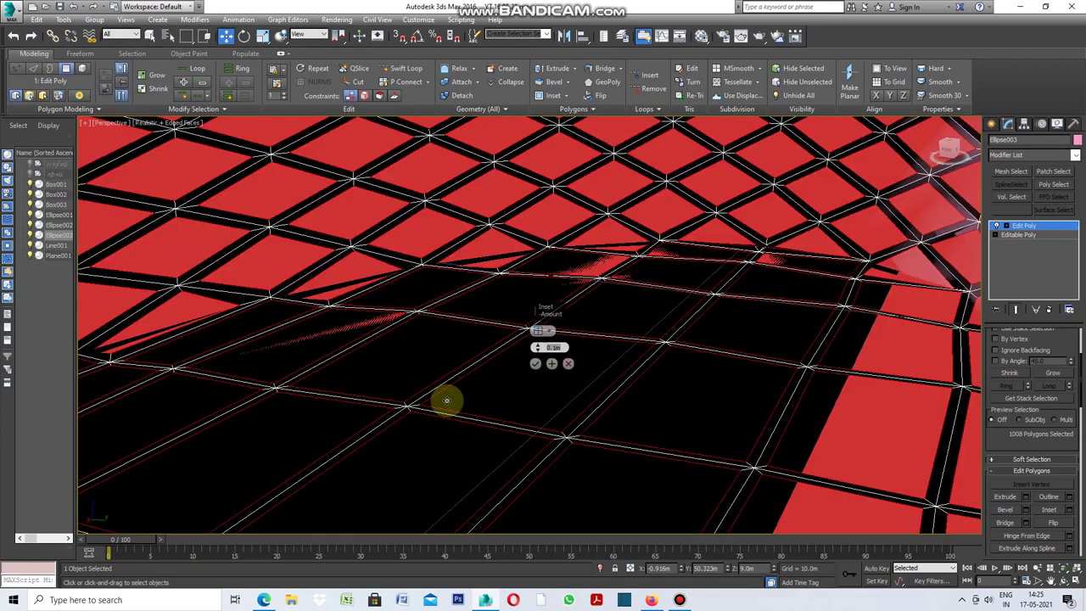
{"action": "scroll", "coordinate": [447, 401], "scroll_direction": "down", "scroll_amount": 3}
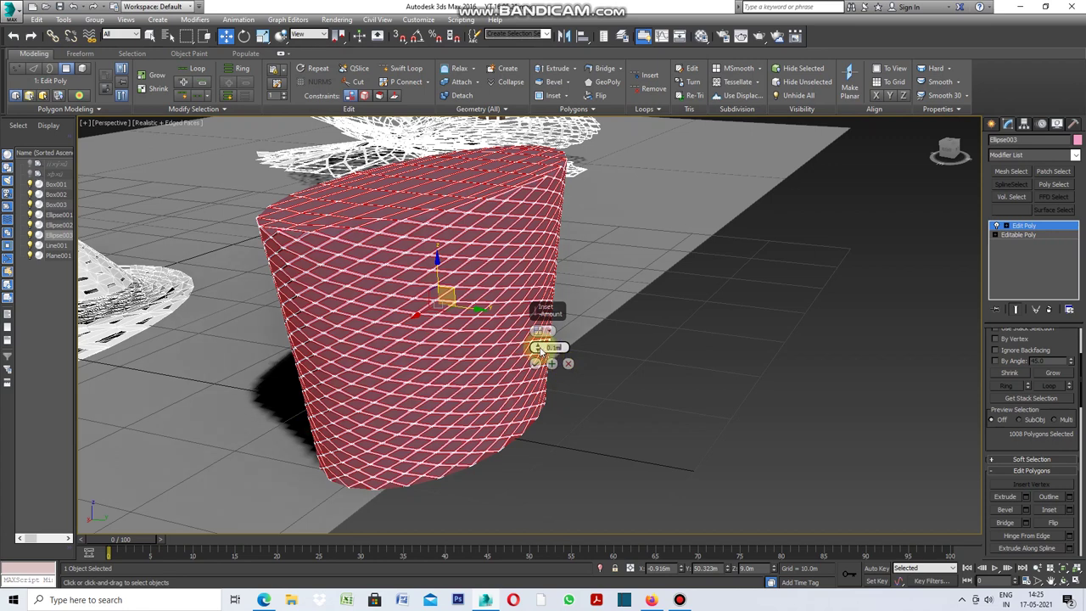
{"action": "left_click_drag", "start_coordinate": [537, 347], "coordinate": [537, 352]}
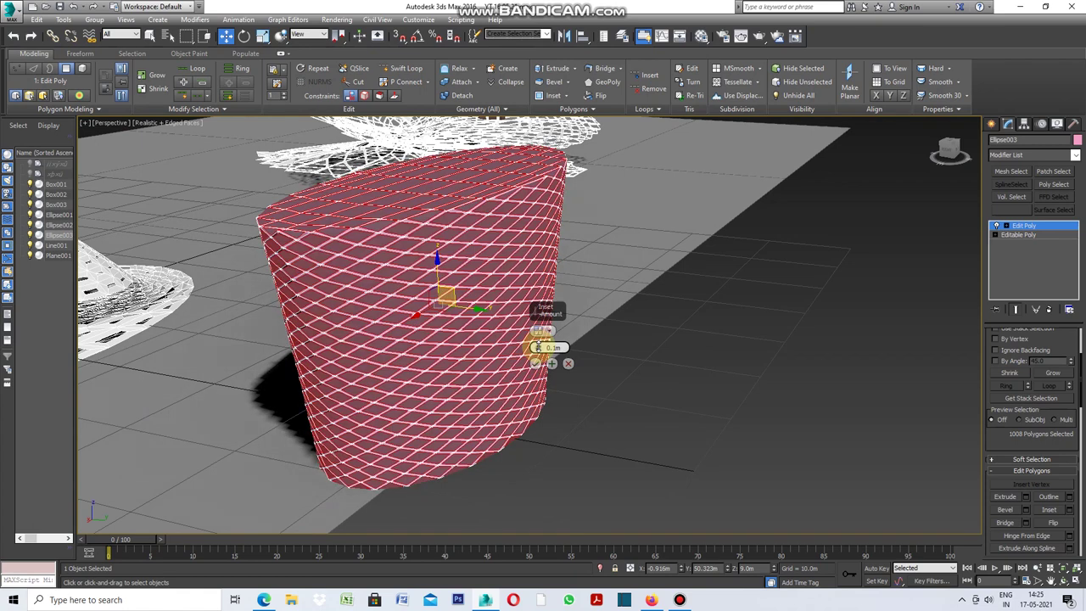
{"action": "left_click_drag", "start_coordinate": [538, 347], "coordinate": [538, 350]}
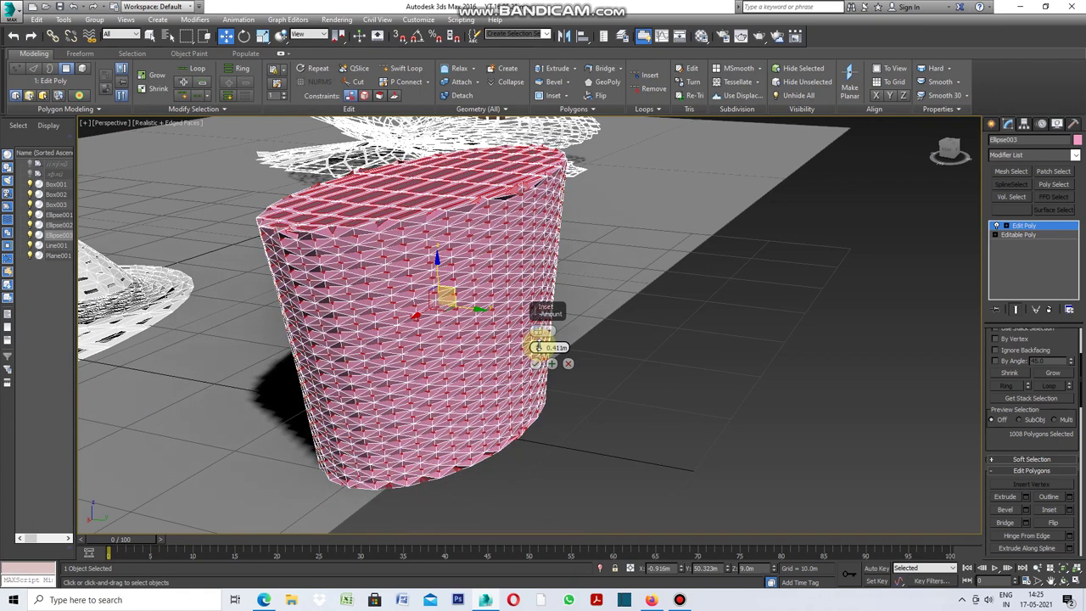
{"action": "scroll", "coordinate": [476, 356], "scroll_direction": "up", "scroll_amount": 5}
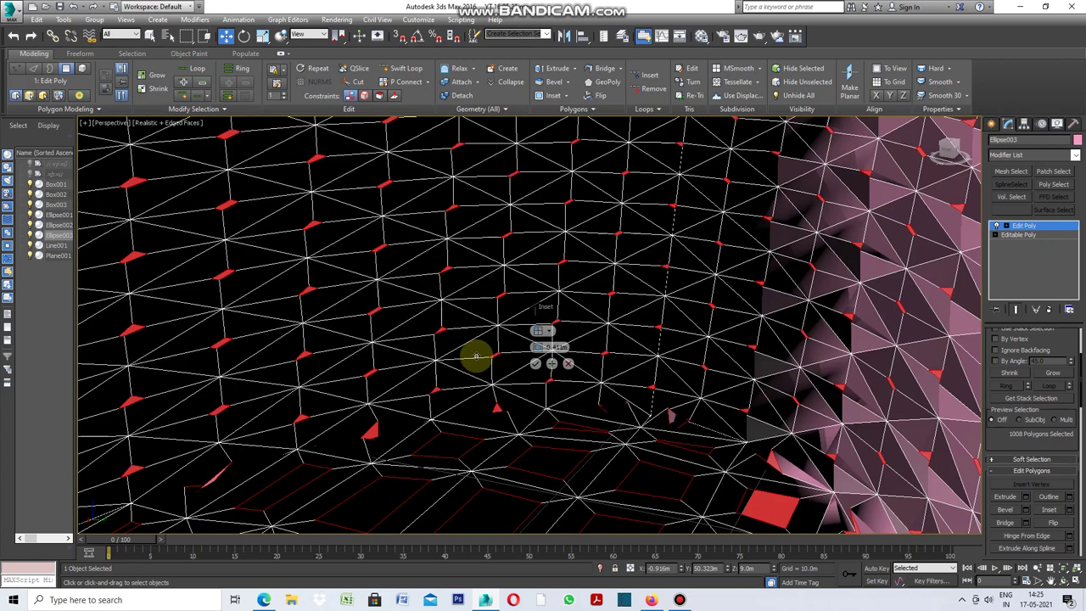
{"action": "scroll", "coordinate": [476, 356], "scroll_direction": "down", "scroll_amount": 5}
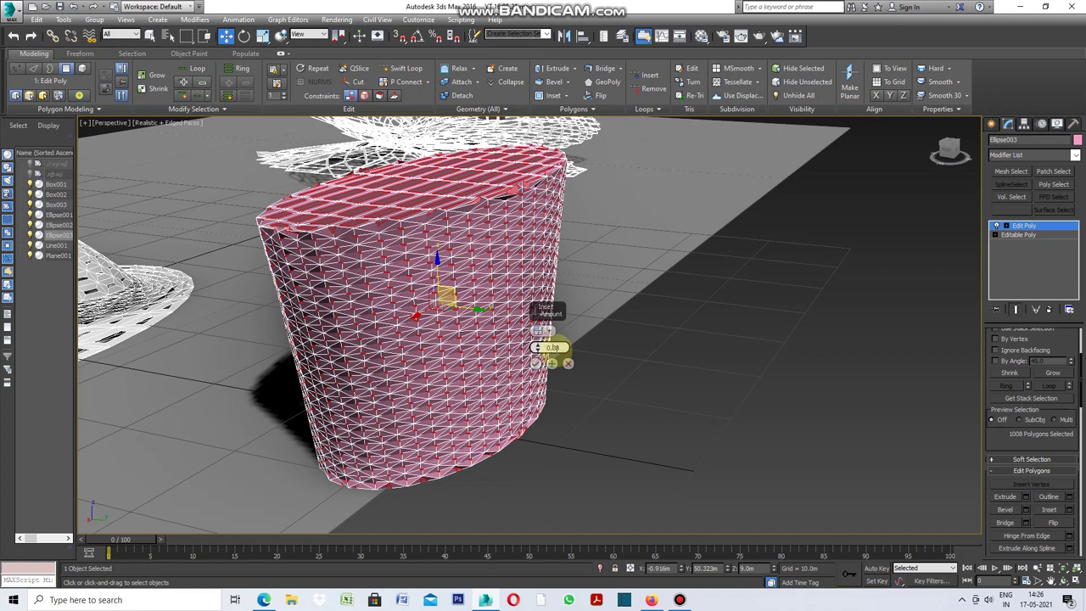
{"action": "left_click_drag", "start_coordinate": [551, 348], "coordinate": [551, 347]}
{"action": "scroll", "coordinate": [470, 360], "scroll_direction": "up", "scroll_amount": 5}
{"action": "scroll", "coordinate": [470, 359], "scroll_direction": "down", "scroll_amount": 5}
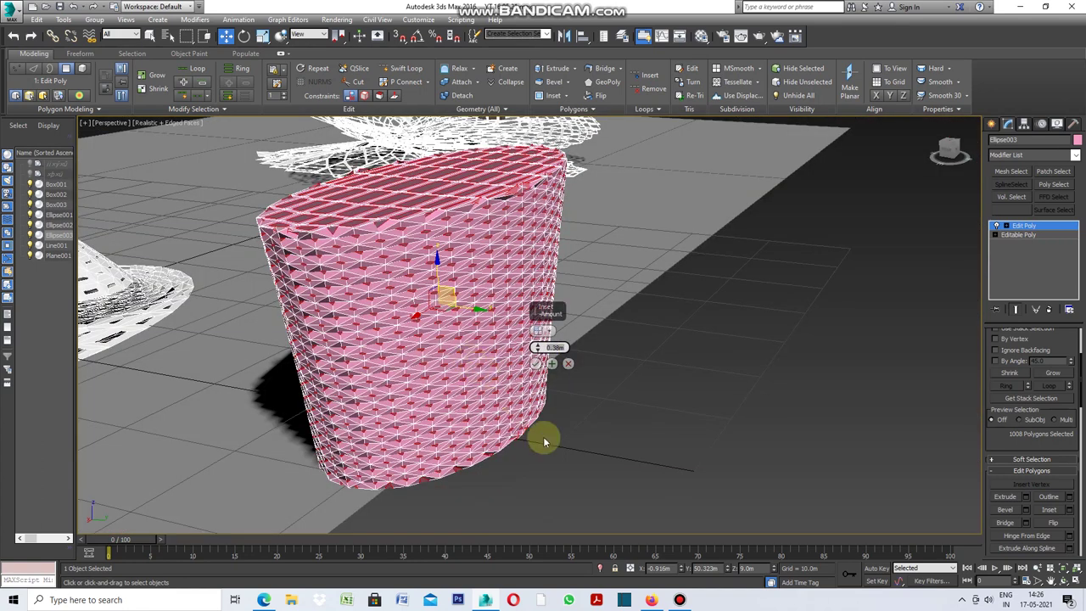
{"action": "scroll", "coordinate": [473, 416], "scroll_direction": "up", "scroll_amount": 5}
{"action": "scroll", "coordinate": [472, 416], "scroll_direction": "down", "scroll_amount": 5}
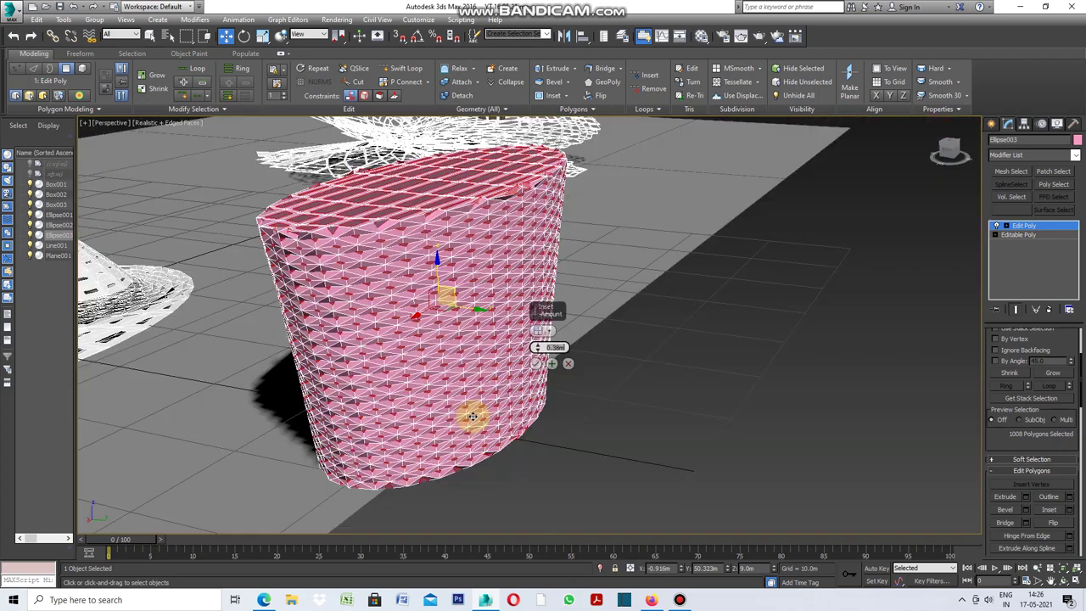
Zoom in on the pink ellipse mesh, set the inset to 0.42m and confirm it
{"action": "left_click", "coordinate": [1064, 582]}
{"action": "left_click_drag", "start_coordinate": [680, 453], "coordinate": [608, 419]}
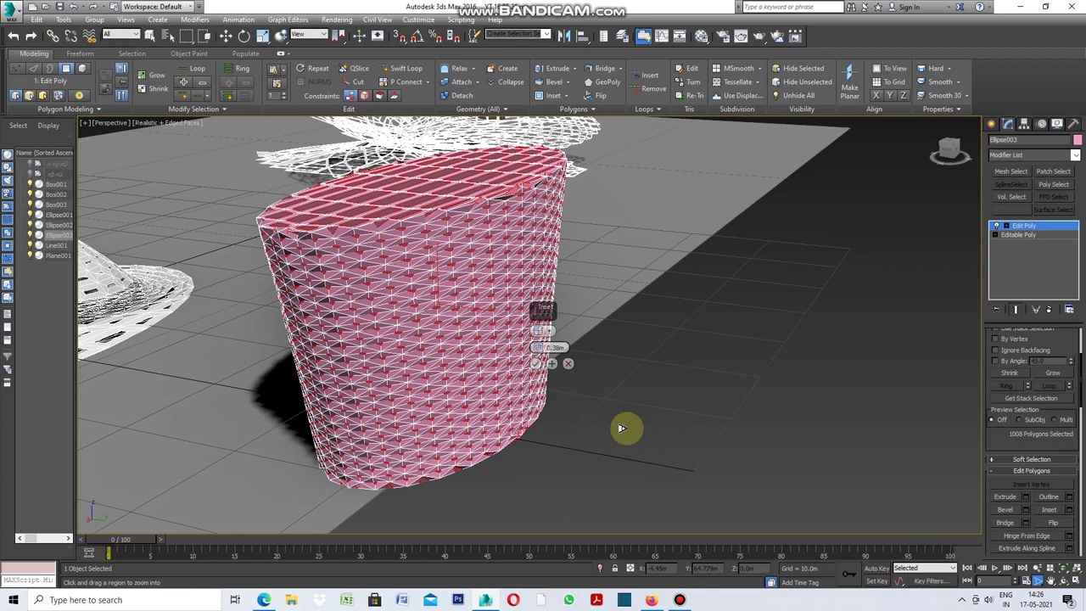
{"action": "scroll", "coordinate": [611, 411], "scroll_direction": "up", "scroll_amount": 2}
{"action": "scroll", "coordinate": [617, 390], "scroll_direction": "up", "scroll_amount": 2}
{"action": "scroll", "coordinate": [618, 382], "scroll_direction": "up", "scroll_amount": 2}
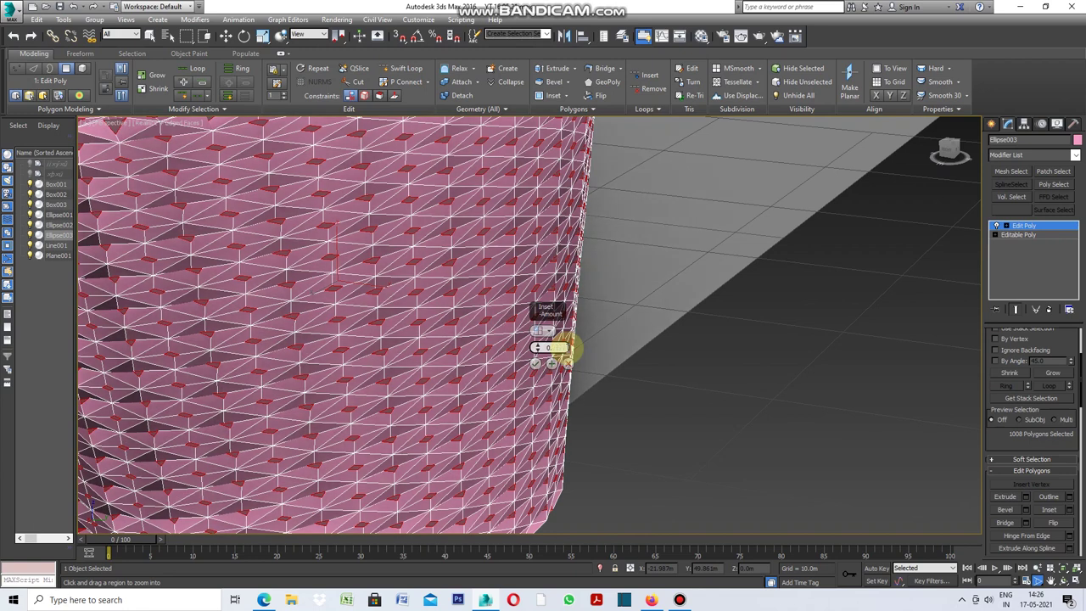
{"action": "type", "text": "42"}
{"action": "key", "text": "Return"}
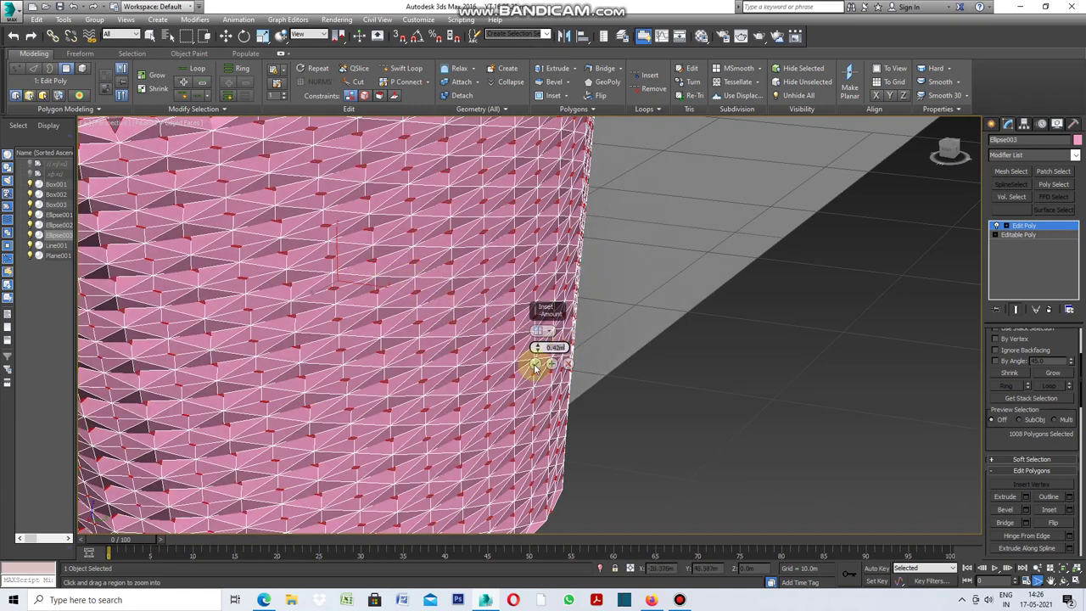
{"action": "left_click", "coordinate": [537, 365]}
{"action": "left_click", "coordinate": [537, 365]}
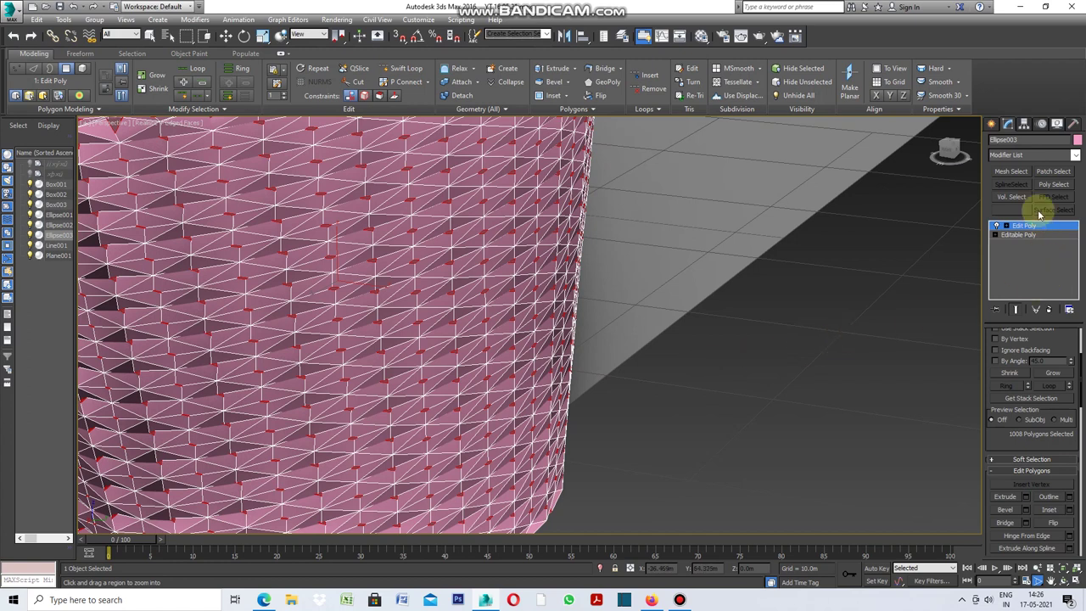
Add a DeleteMesh modifier to cut out the inset faces, then stack another Edit Poly on top
{"action": "left_click", "coordinate": [1075, 155]}
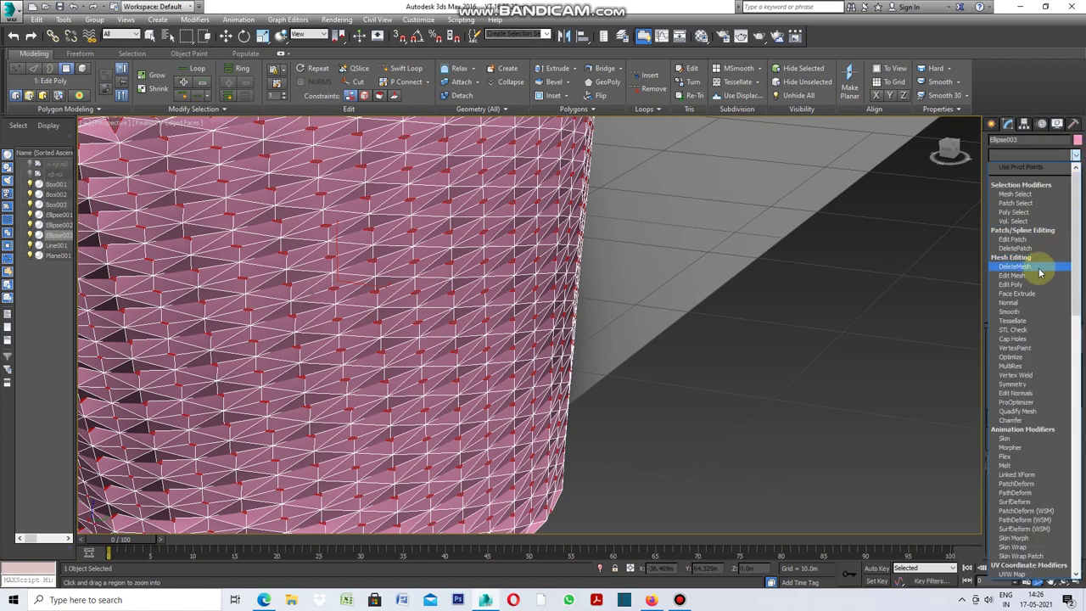
{"action": "left_click", "coordinate": [1037, 267]}
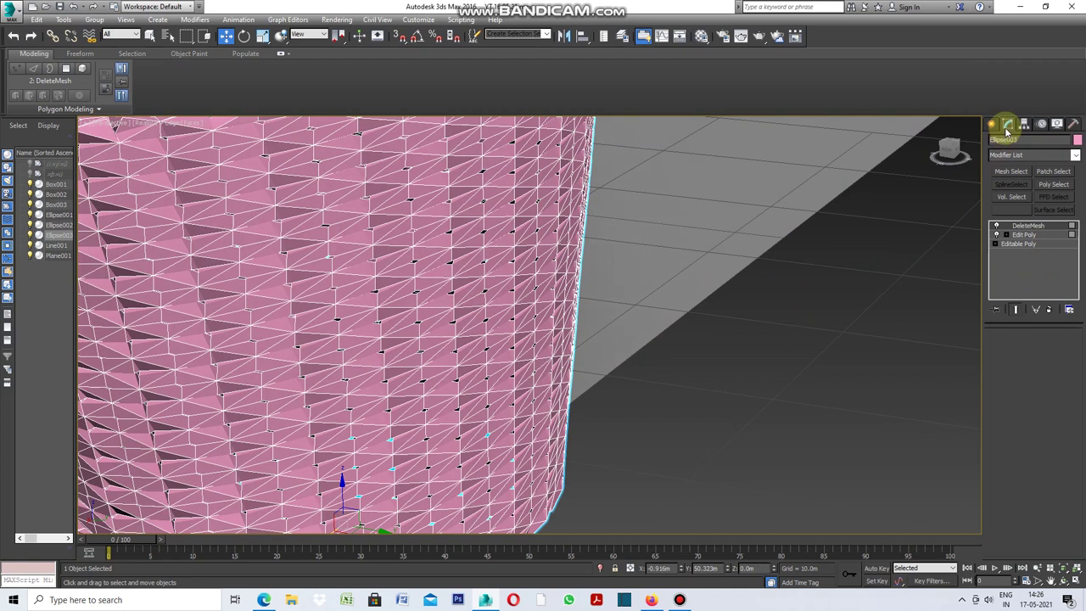
{"action": "left_click", "coordinate": [1076, 155]}
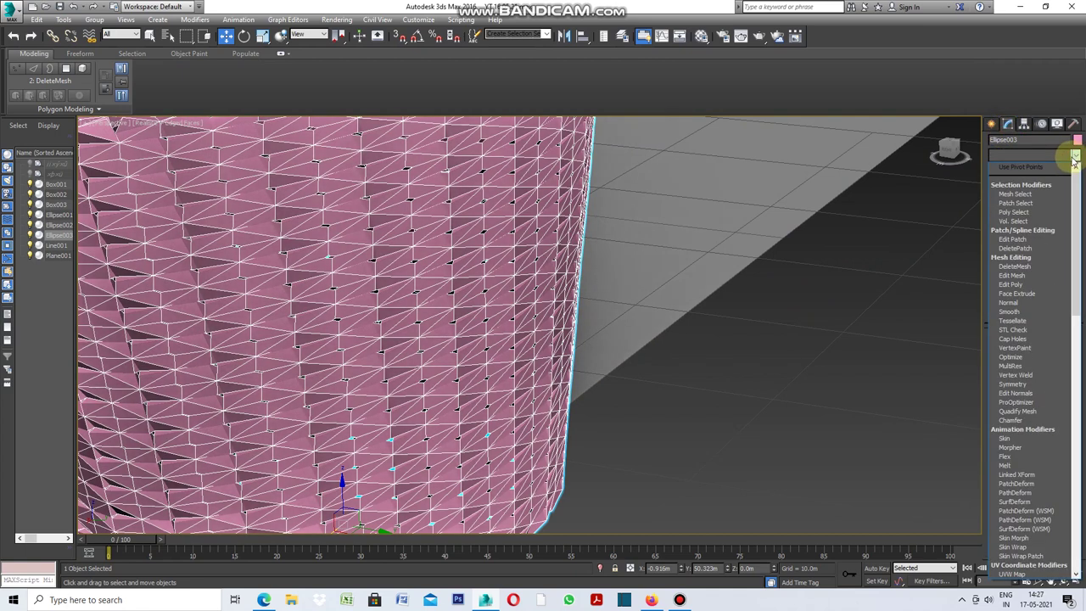
{"action": "left_click", "coordinate": [1012, 284]}
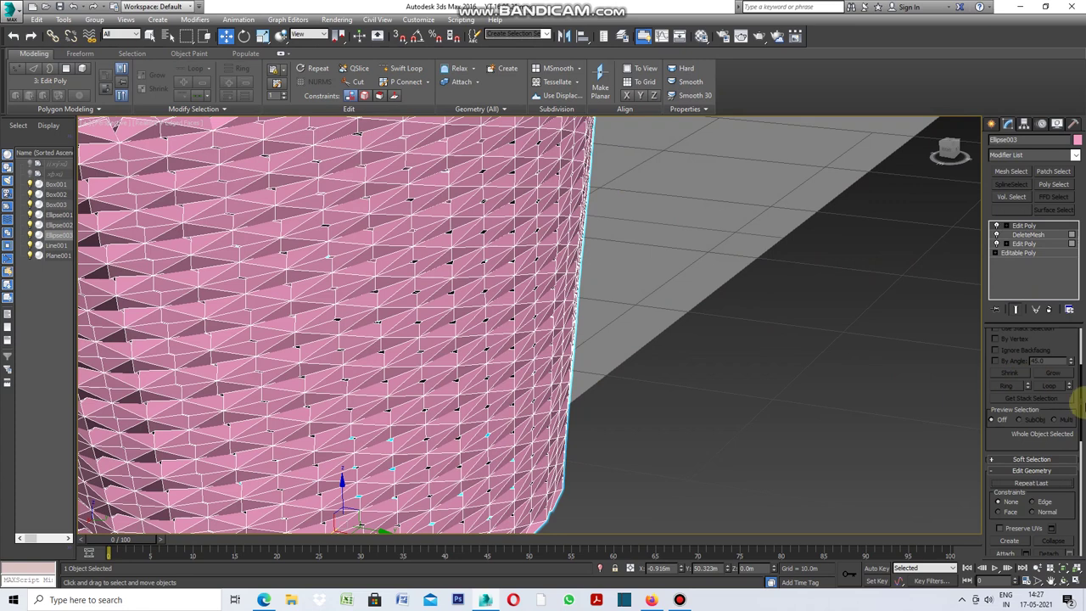
{"action": "left_click_drag", "start_coordinate": [1081, 388], "coordinate": [1081, 335]}
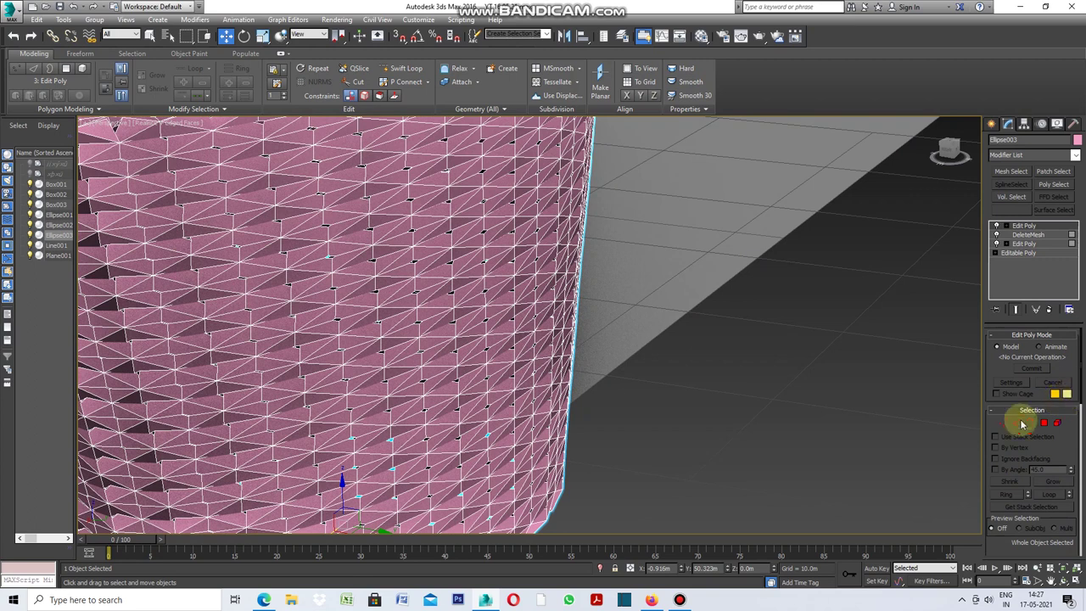
Switch to Border sub-object level, select all hole borders and frame the tower with Z
{"action": "left_click", "coordinate": [1003, 424]}
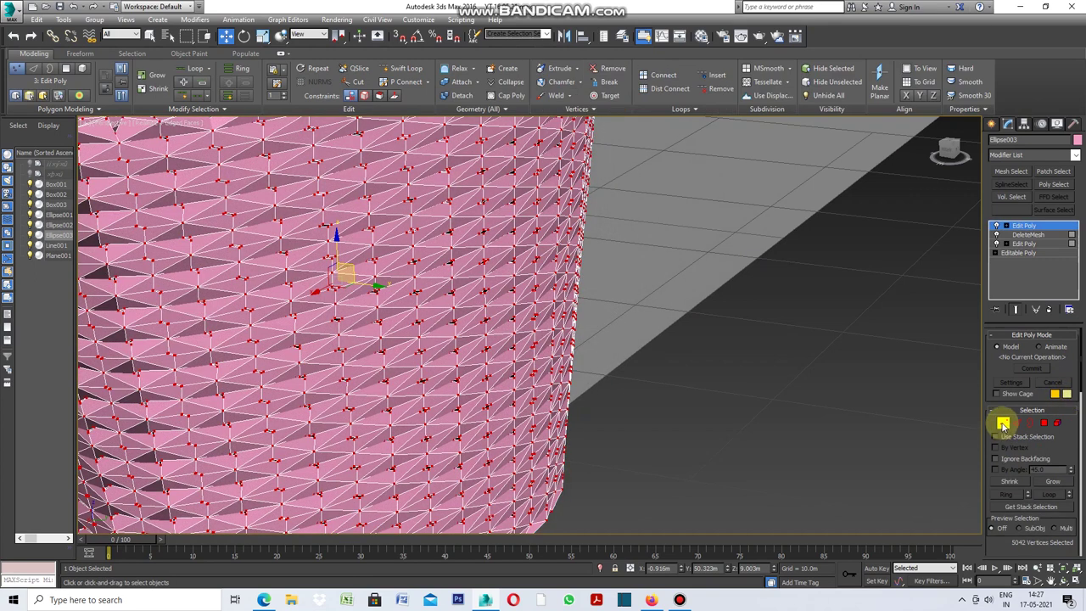
{"action": "left_click", "coordinate": [1030, 424]}
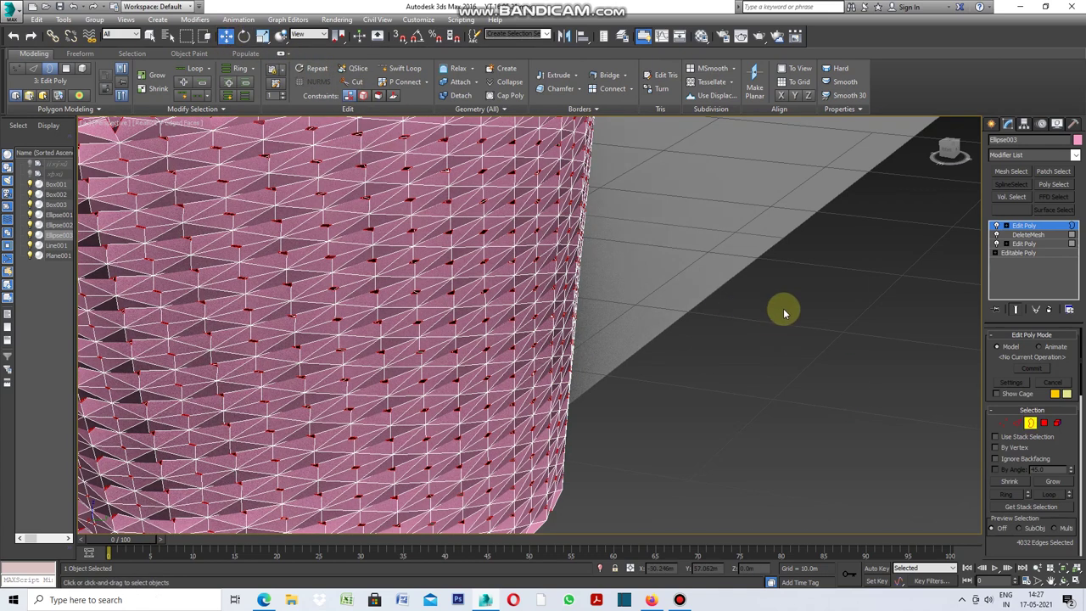
{"action": "key", "text": "z"}
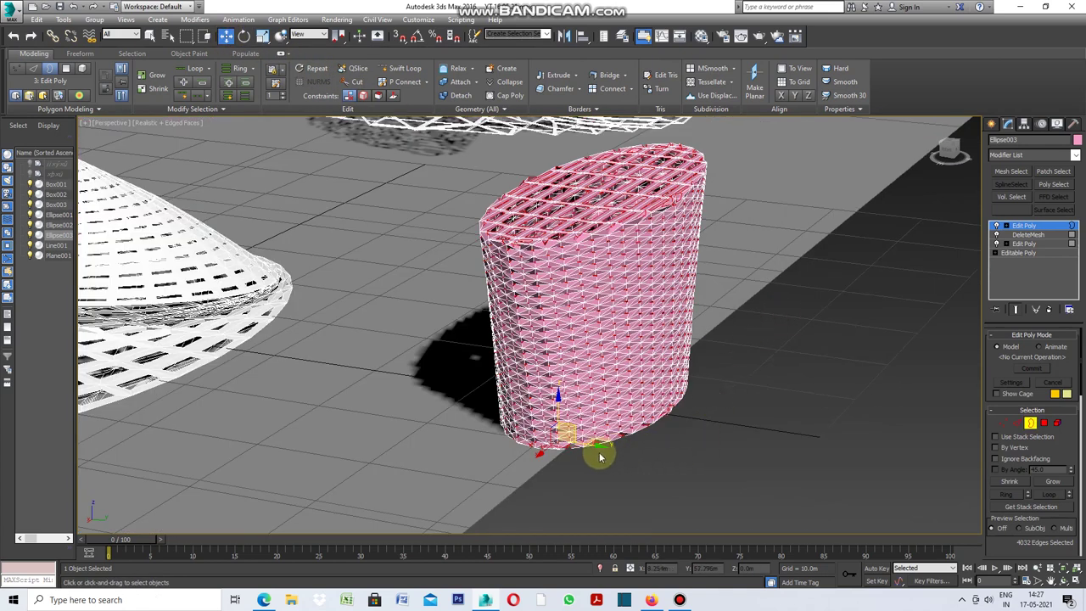
{"action": "scroll", "coordinate": [584, 456], "scroll_direction": "up", "scroll_amount": 4}
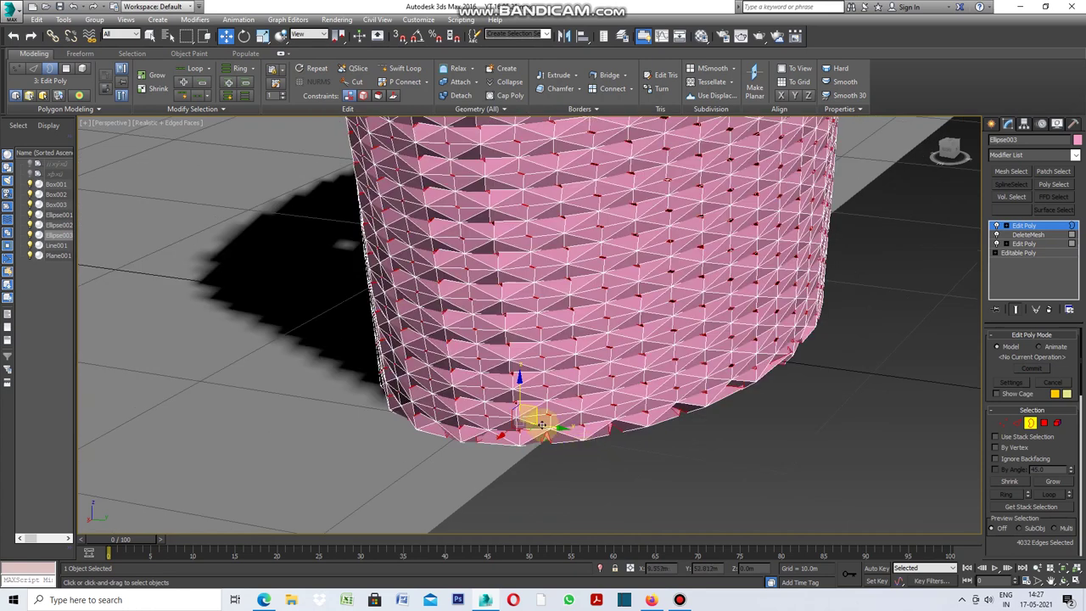
{"action": "left_click_drag", "start_coordinate": [547, 427], "coordinate": [586, 445]}
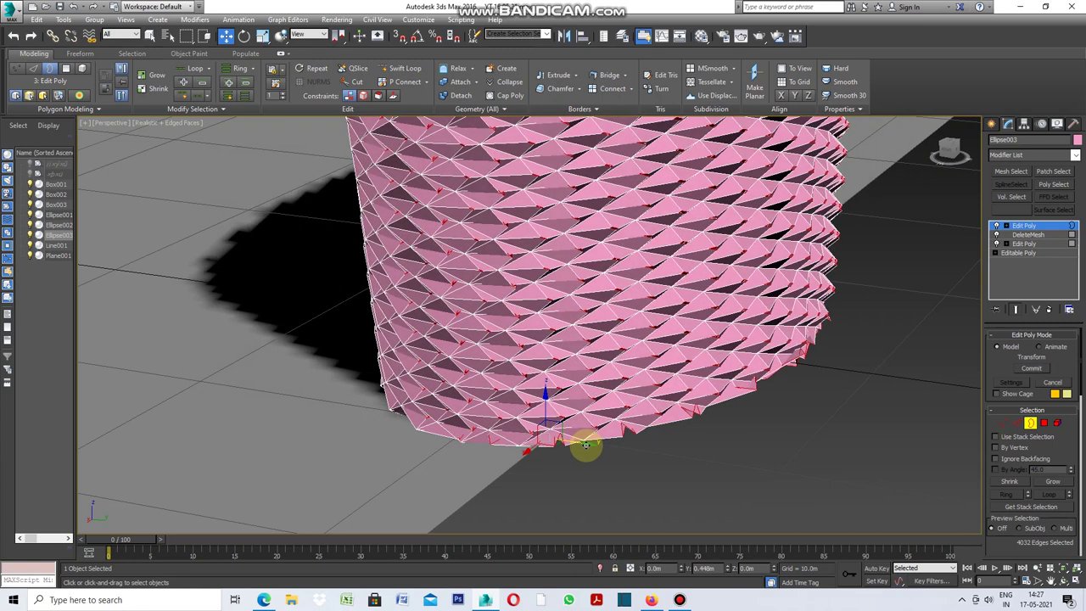
Move all the hole borders sideways along X to make jagged, faceted scales
{"action": "right_click", "coordinate": [585, 445]}
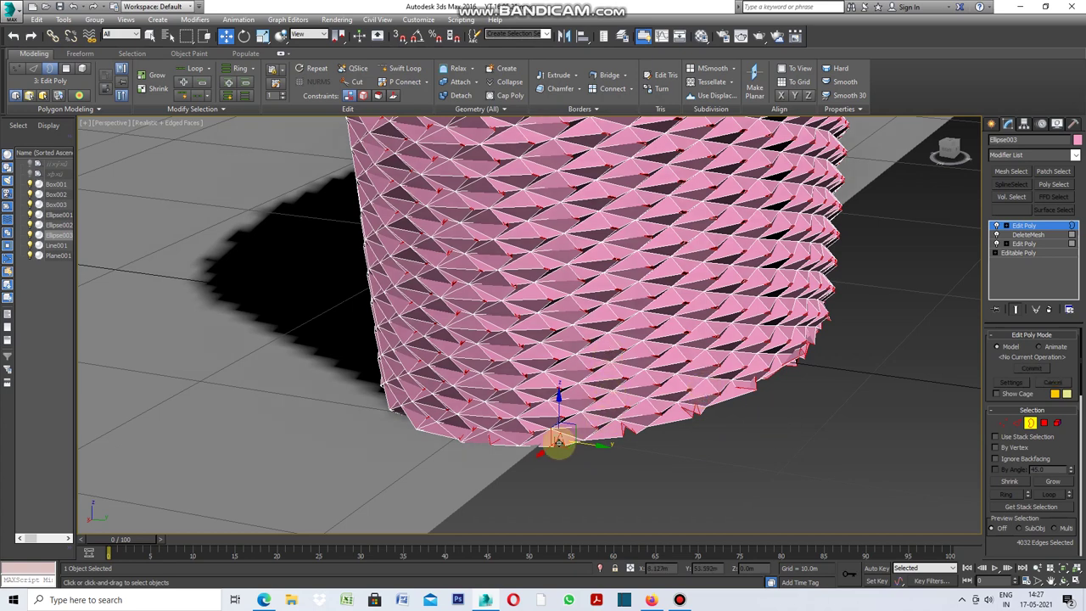
{"action": "left_click", "coordinate": [540, 451]}
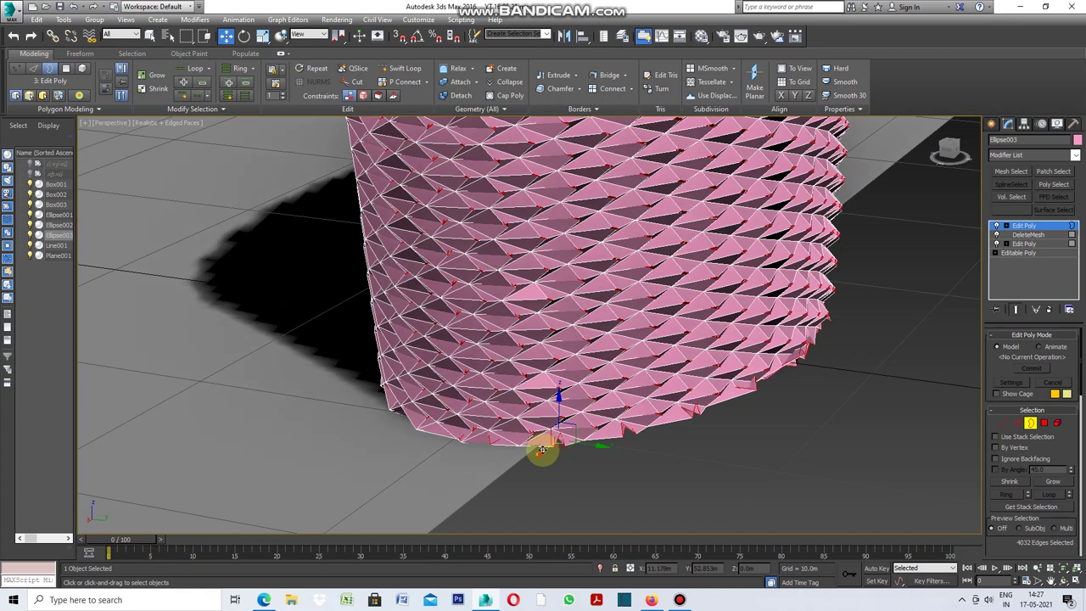
{"action": "left_click_drag", "start_coordinate": [540, 450], "coordinate": [531, 458]}
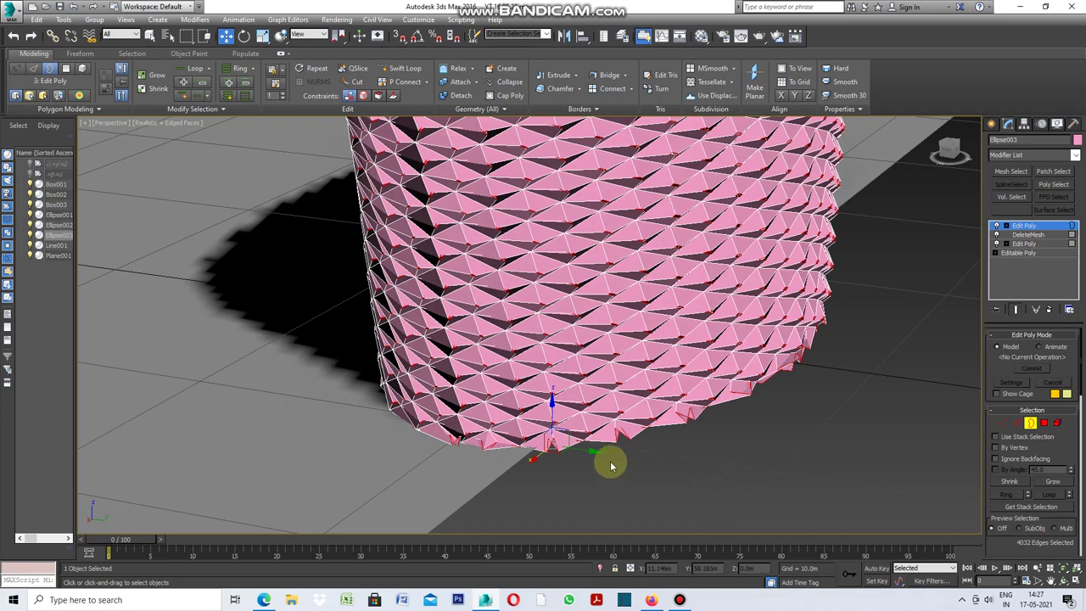
{"action": "left_click_drag", "start_coordinate": [580, 450], "coordinate": [563, 443]}
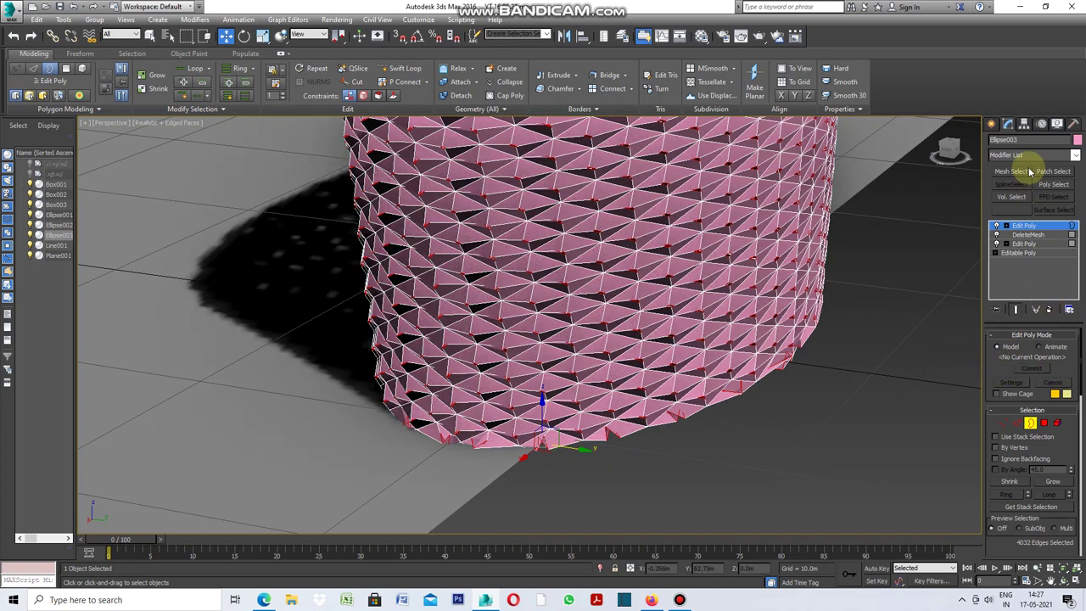
Add a Morpher modifier to the top of the Ellipse003 stack
{"action": "left_click", "coordinate": [995, 127]}
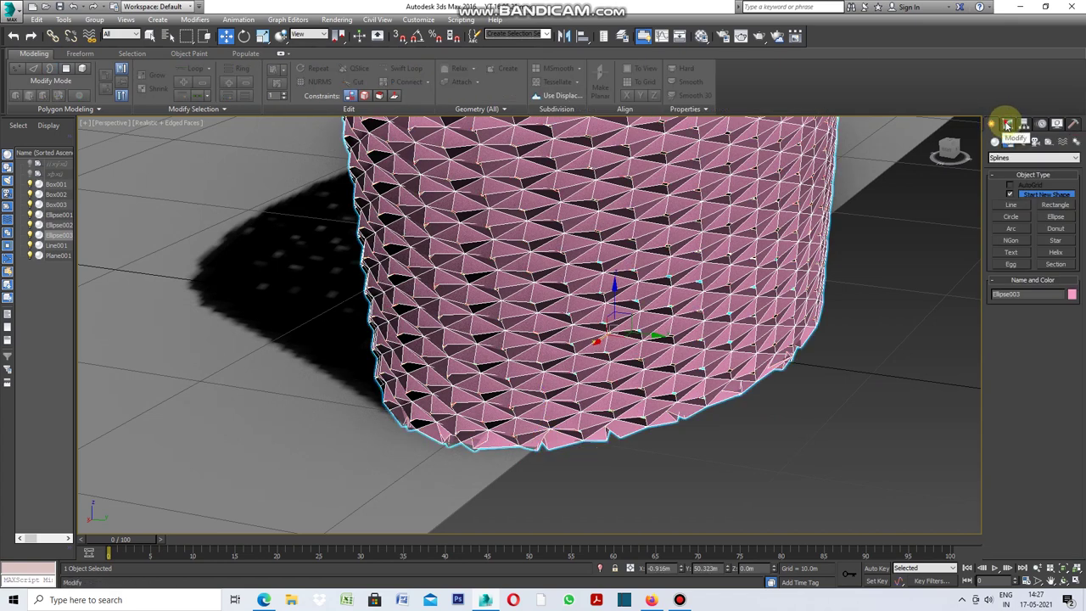
{"action": "left_click", "coordinate": [1007, 126]}
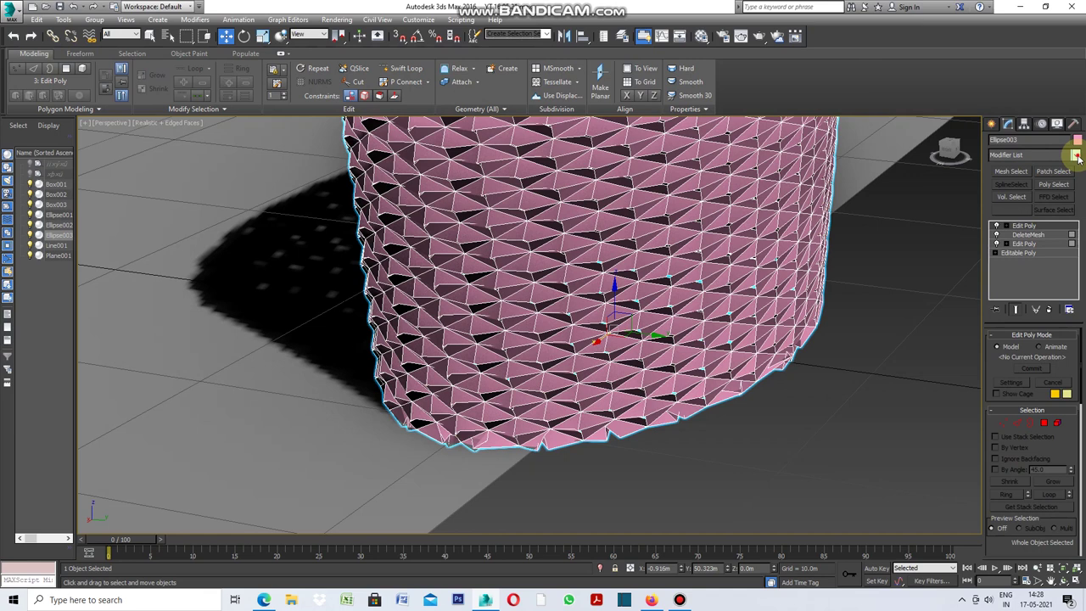
{"action": "left_click", "coordinate": [1076, 156]}
{"action": "left_click_drag", "start_coordinate": [1076, 174], "coordinate": [1077, 238]}
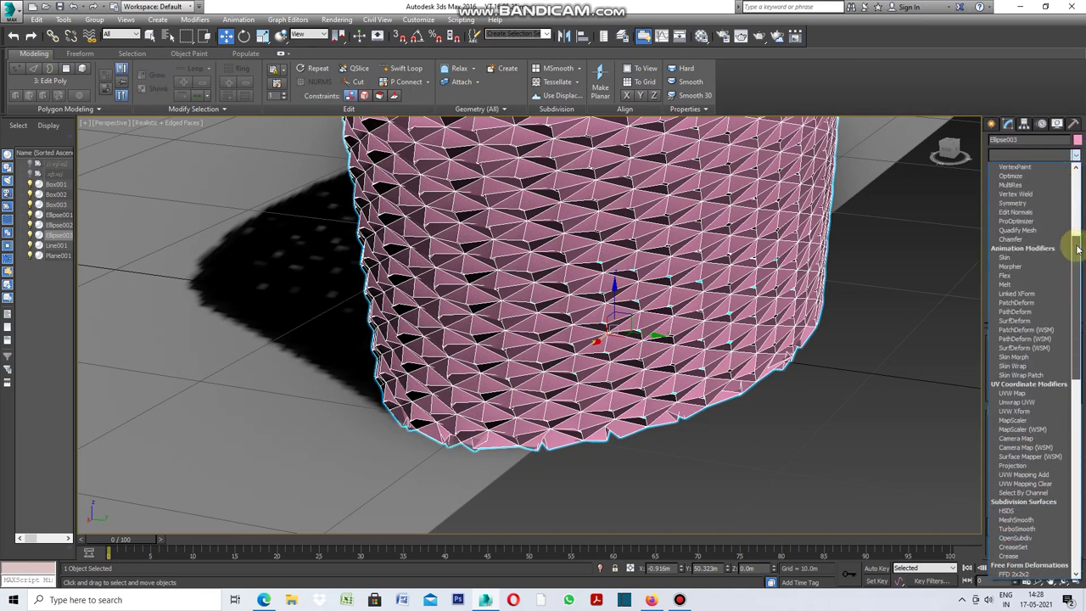
{"action": "left_click", "coordinate": [1007, 266]}
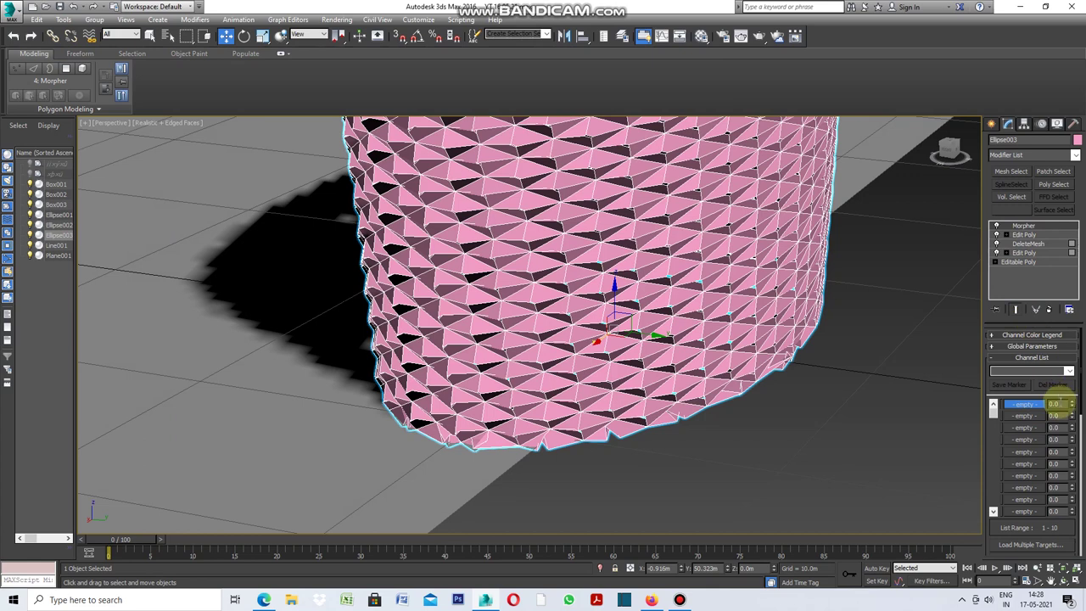
{"action": "left_click_drag", "start_coordinate": [1082, 386], "coordinate": [1081, 450]}
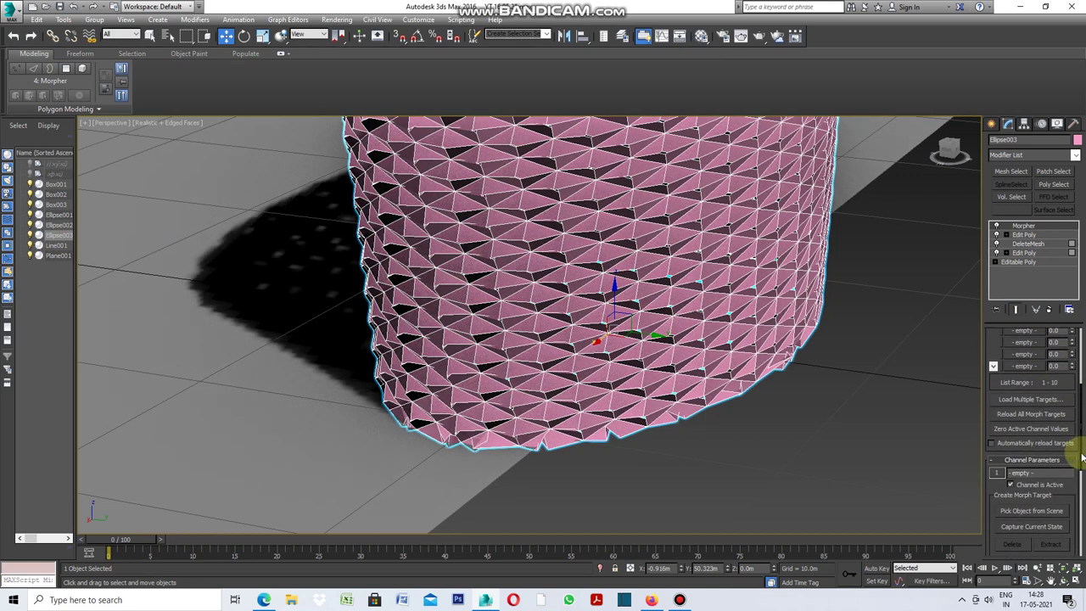
Capture the current faceted shape as morph target 01 in the first channel
{"action": "left_click", "coordinate": [1028, 526]}
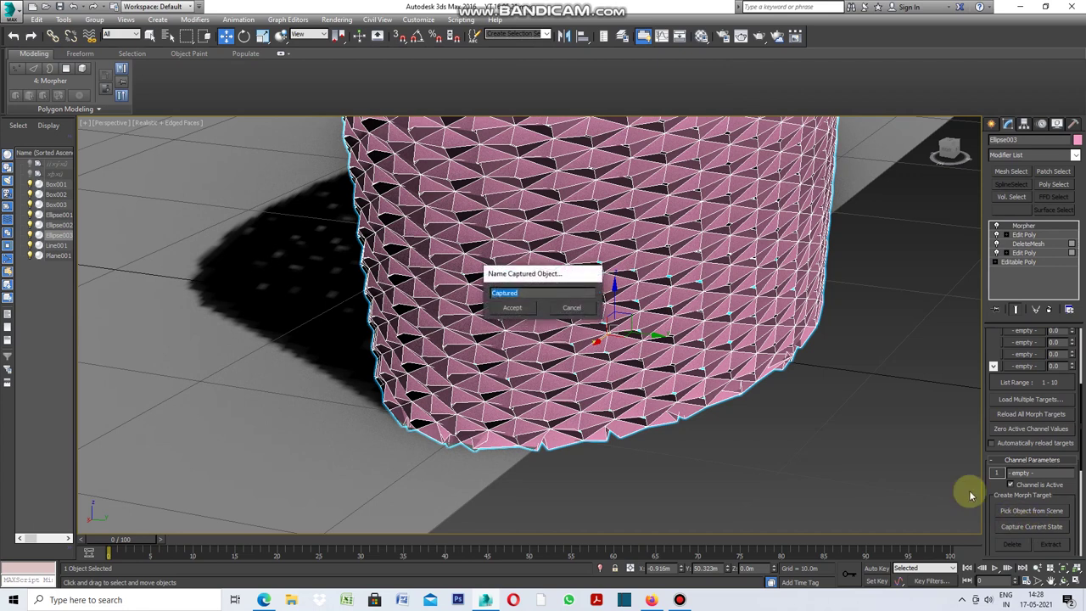
{"action": "type", "text": "01"}
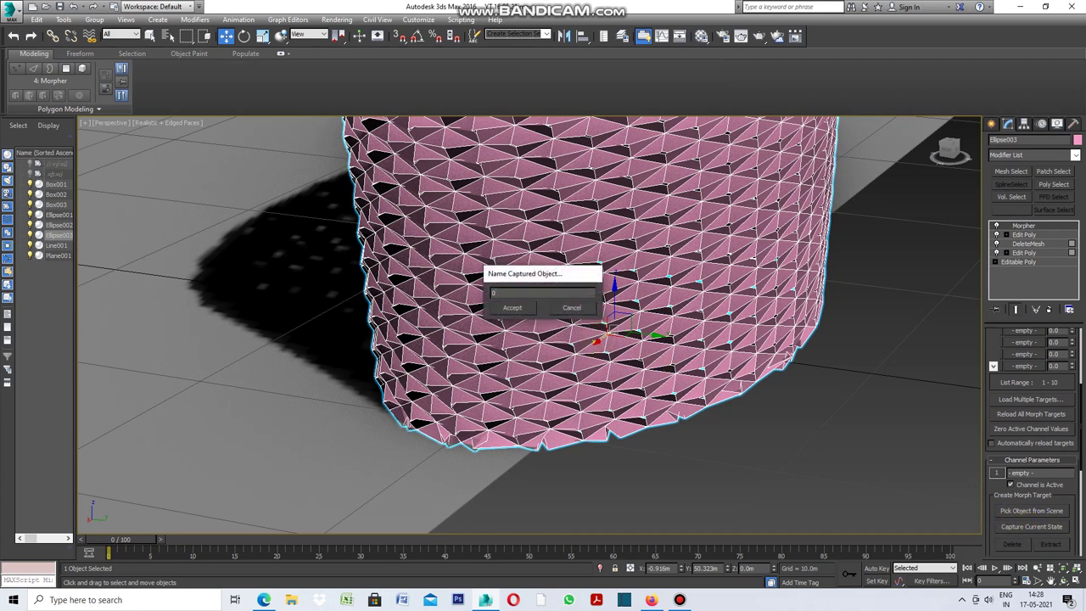
{"action": "left_click", "coordinate": [513, 310]}
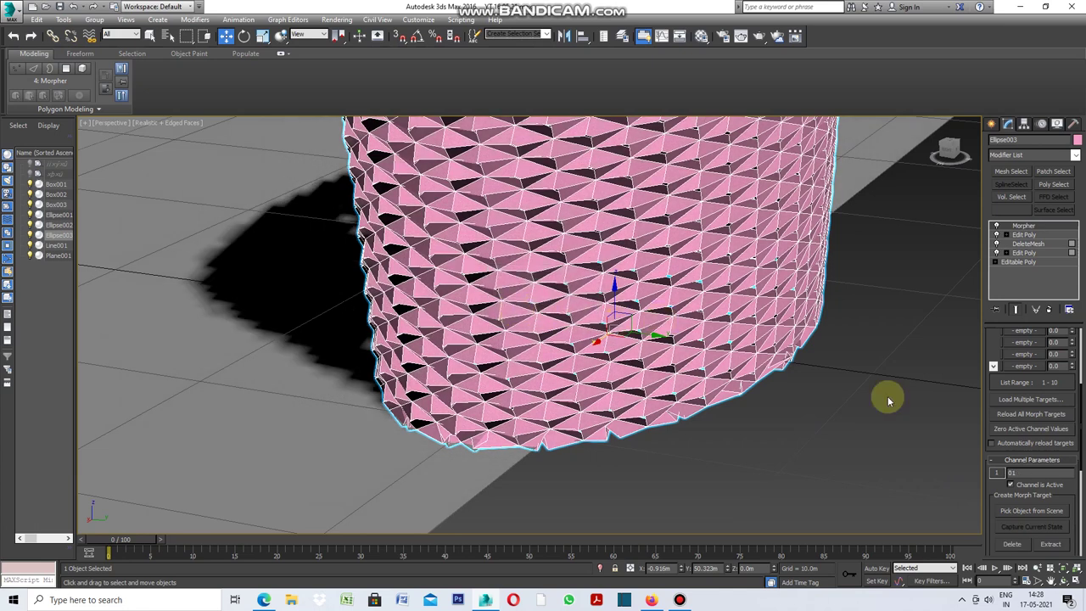
{"action": "left_click_drag", "start_coordinate": [1081, 415], "coordinate": [1081, 348]}
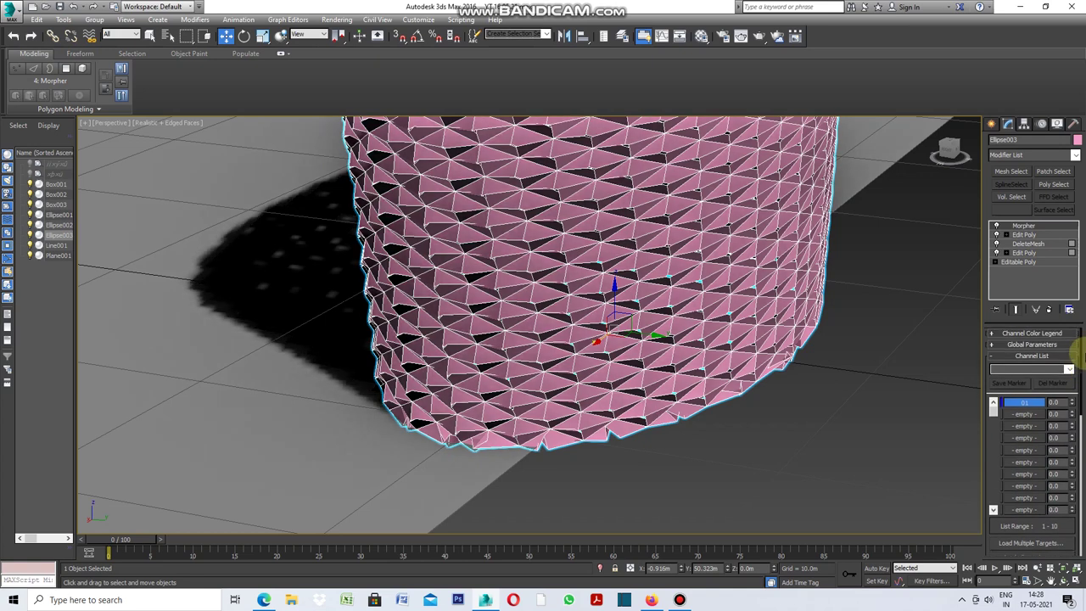
{"action": "left_click", "coordinate": [1023, 253]}
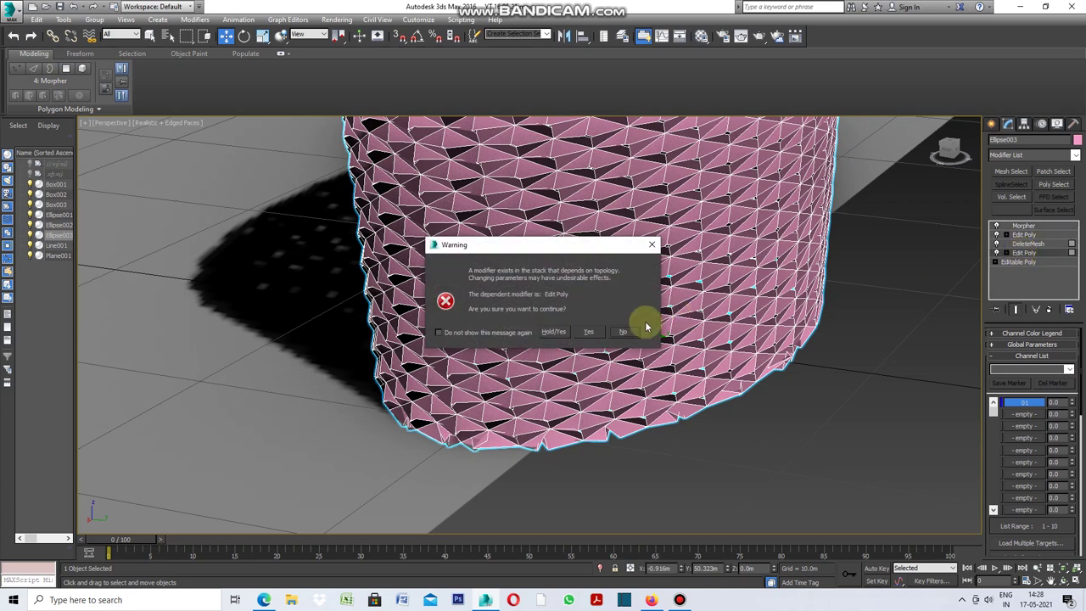
Change the lower Edit Poly's inset amount to 0.075m and apply it, thinning the lattice strands
{"action": "left_click", "coordinate": [590, 333]}
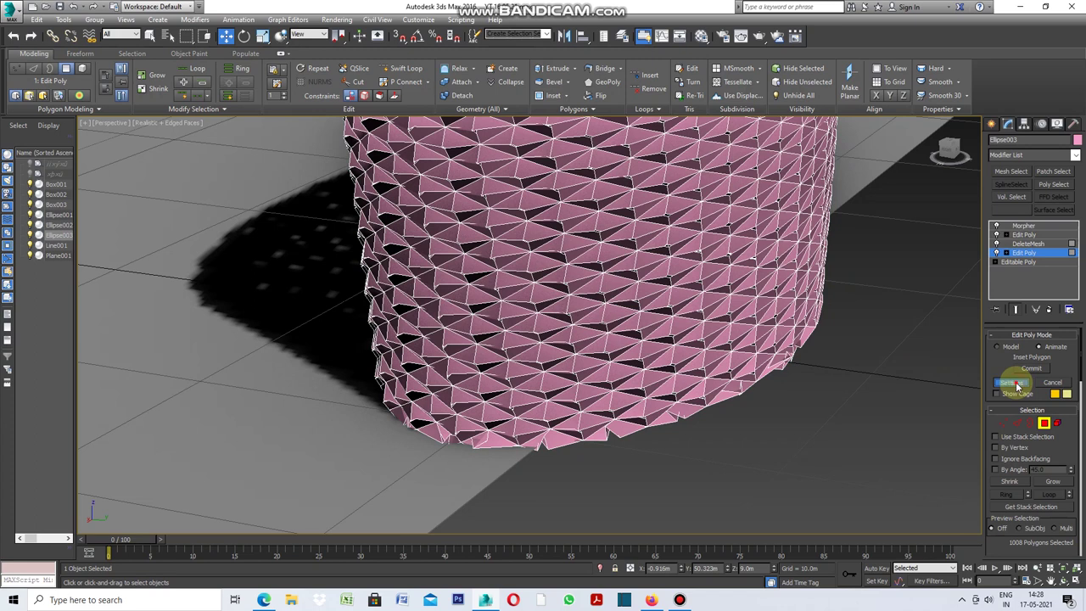
{"action": "left_click", "coordinate": [1017, 384]}
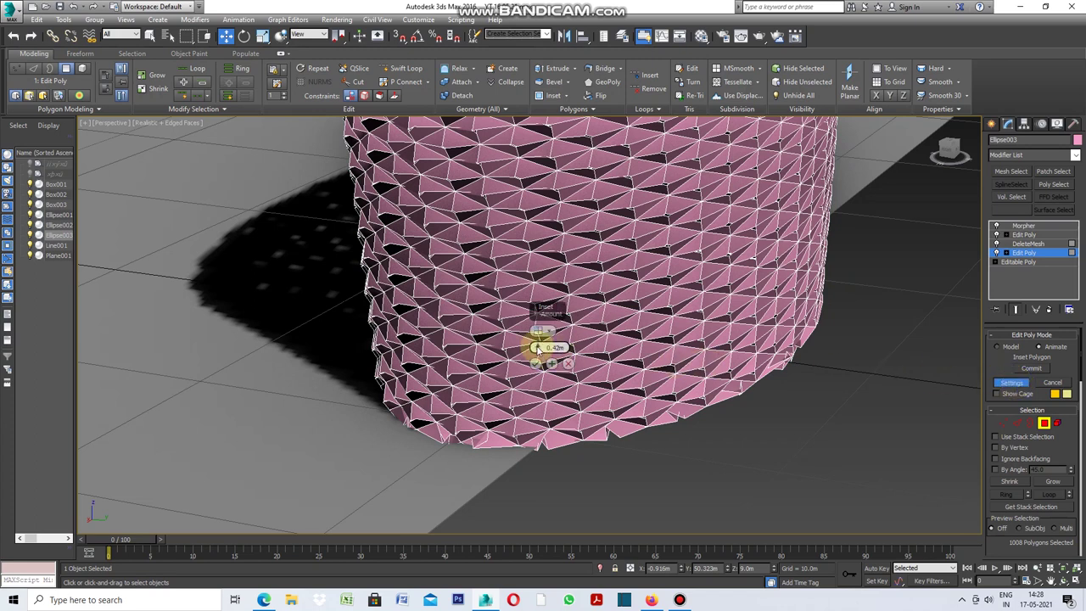
{"action": "left_click_drag", "start_coordinate": [537, 349], "coordinate": [537, 352]}
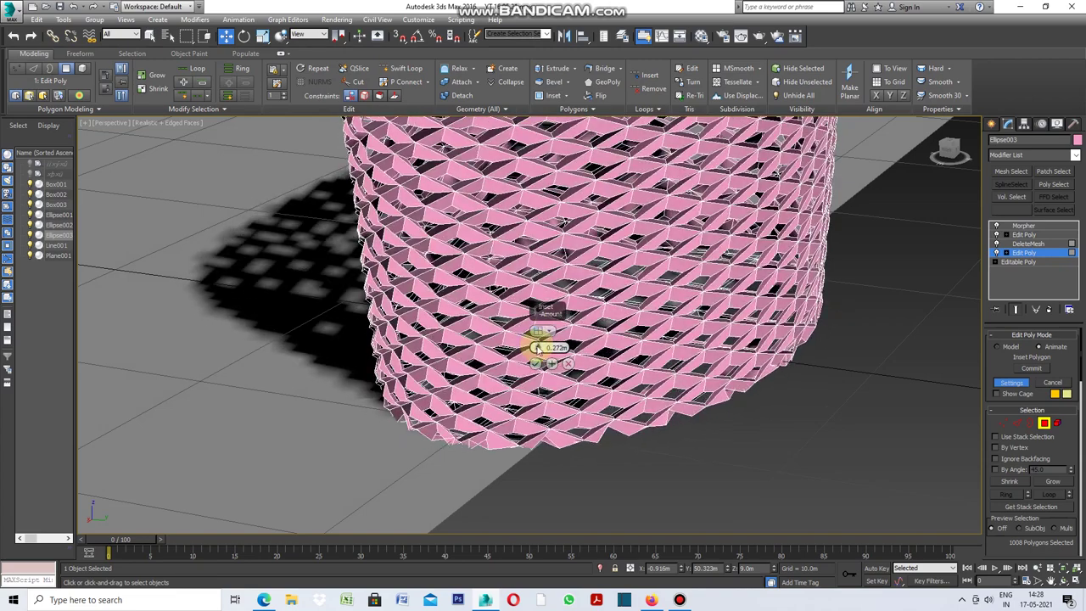
{"action": "left_click_drag", "start_coordinate": [538, 353], "coordinate": [541, 351]}
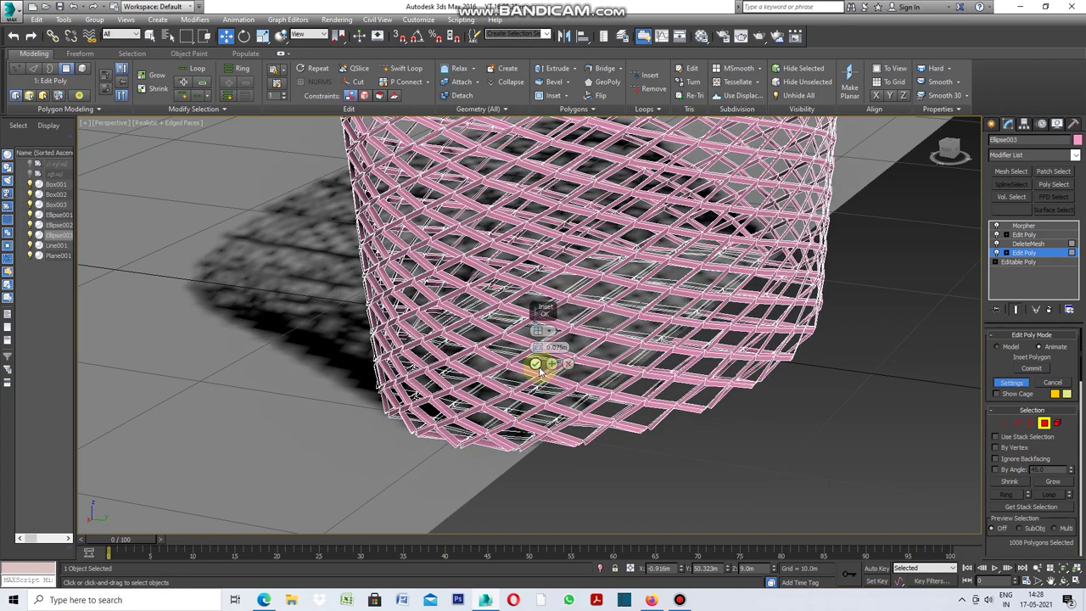
{"action": "left_click", "coordinate": [553, 363]}
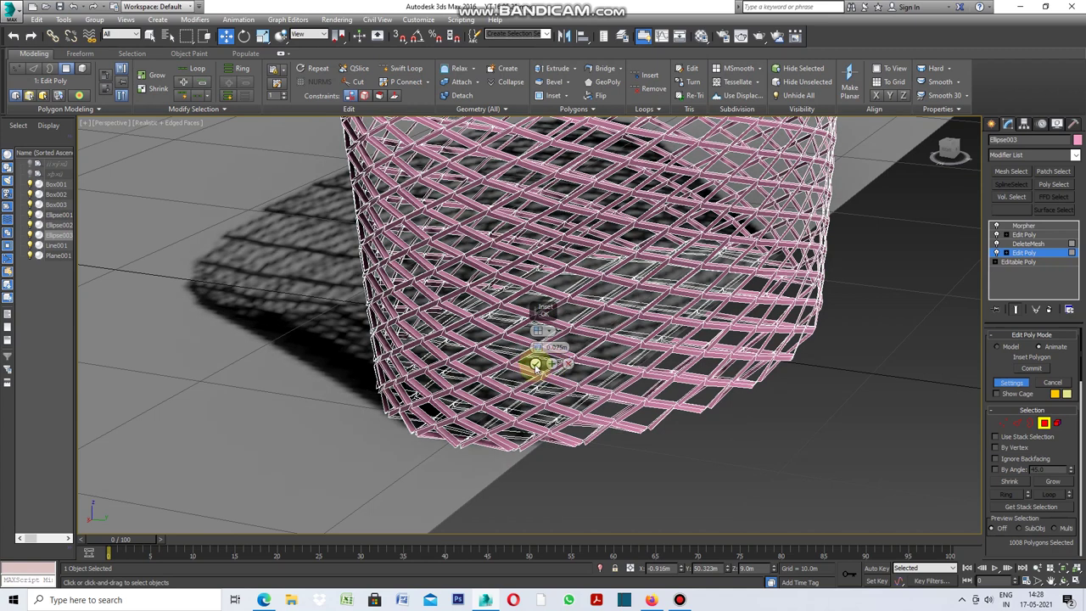
{"action": "left_click", "coordinate": [536, 366]}
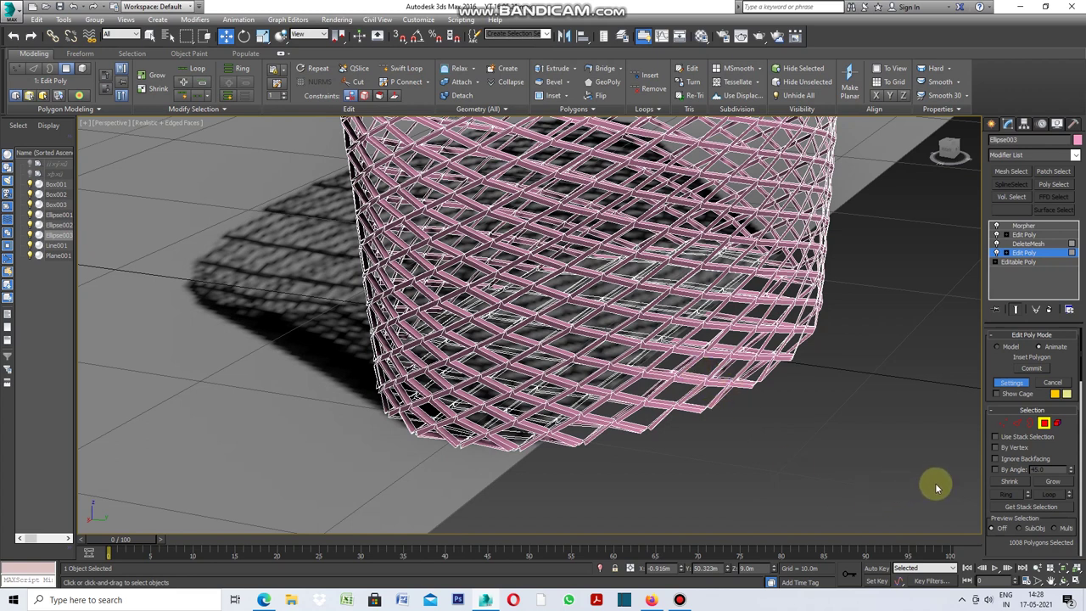
Capture the thinner lattice shape as Morpher target 02 in empty channel 2
{"action": "left_click", "coordinate": [1025, 225]}
{"action": "left_click", "coordinate": [1027, 414]}
{"action": "left_click_drag", "start_coordinate": [1082, 386], "coordinate": [1079, 456]}
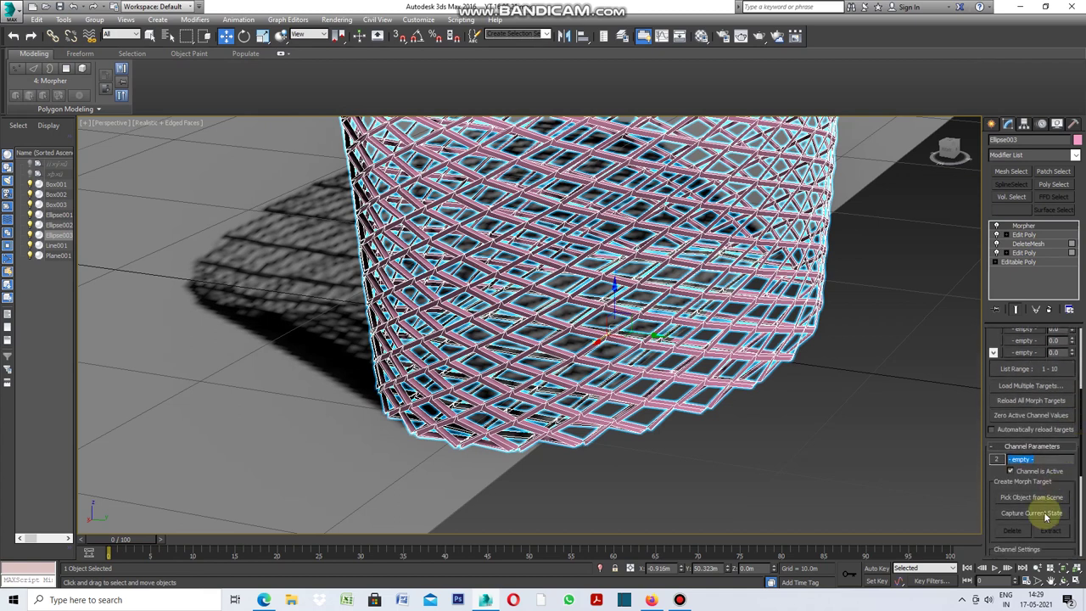
{"action": "left_click", "coordinate": [1043, 514]}
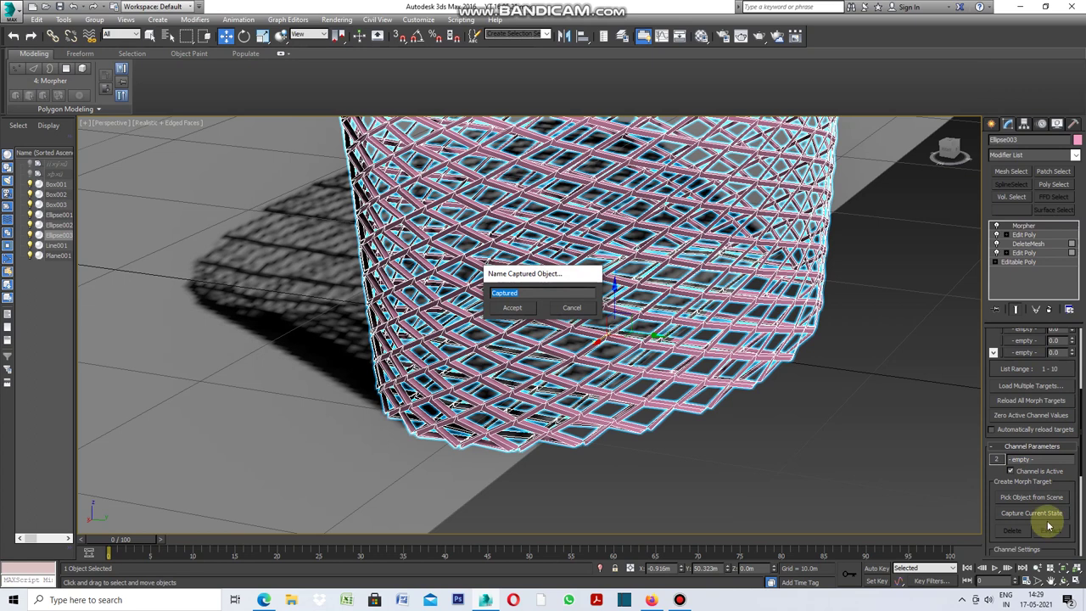
{"action": "type", "text": "02"}
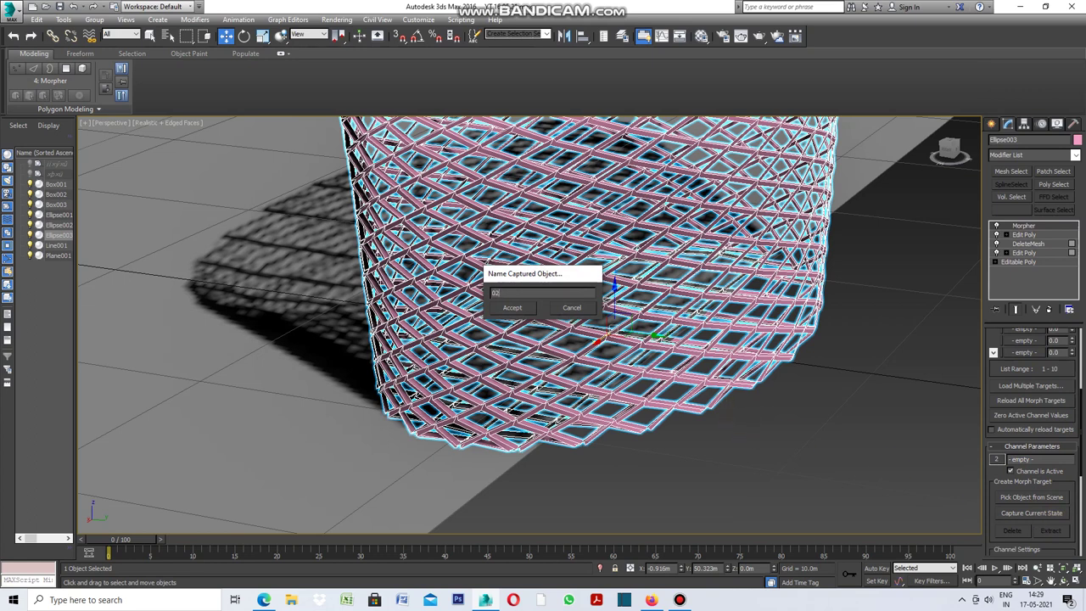
{"action": "left_click", "coordinate": [514, 309]}
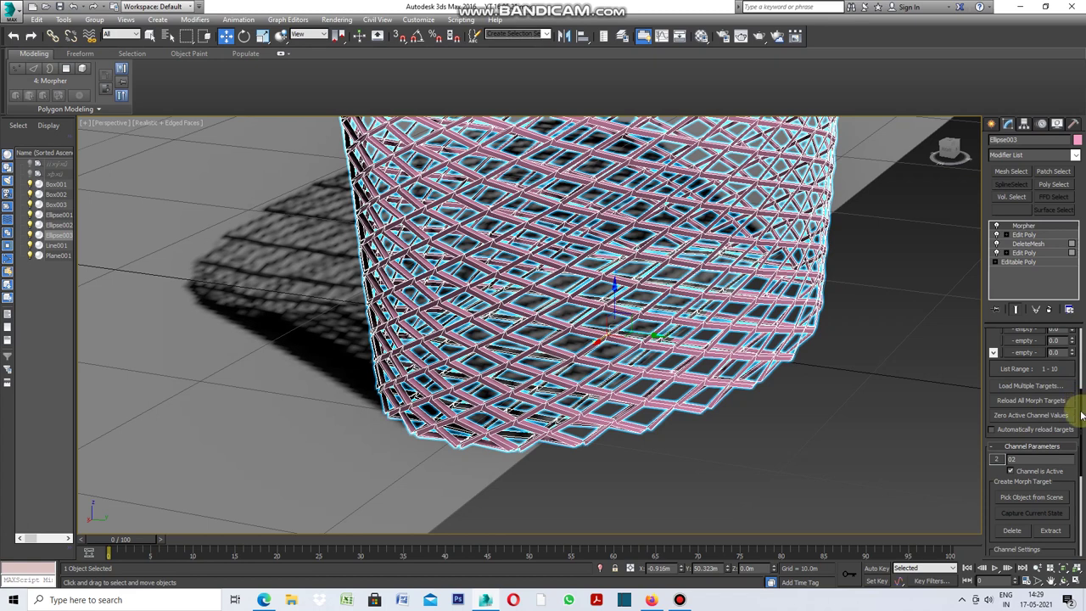
{"action": "left_click_drag", "start_coordinate": [1081, 412], "coordinate": [1081, 369]}
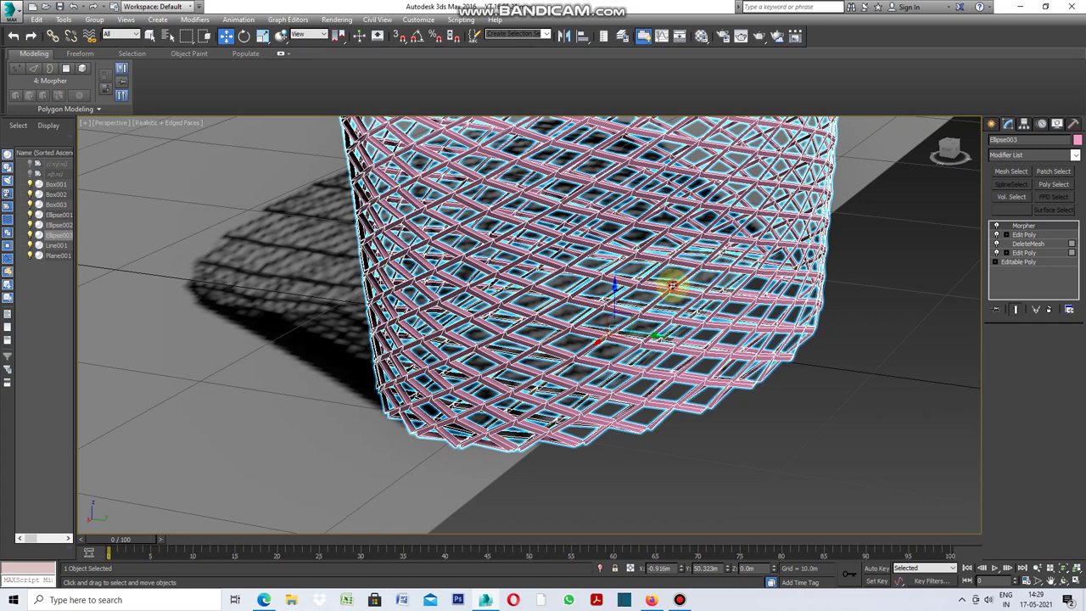
Reselect Ellipse003, dial Morpher channel 01 up to preview it, then reset it to 0
{"action": "left_click", "coordinate": [671, 285]}
{"action": "left_click", "coordinate": [671, 286]}
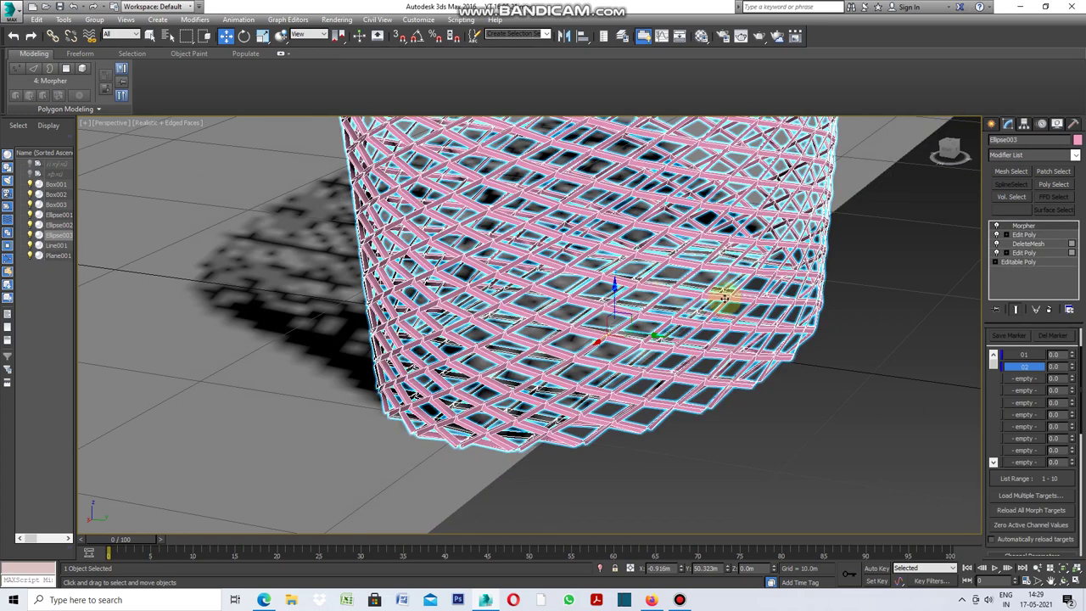
{"action": "left_click", "coordinate": [1024, 226]}
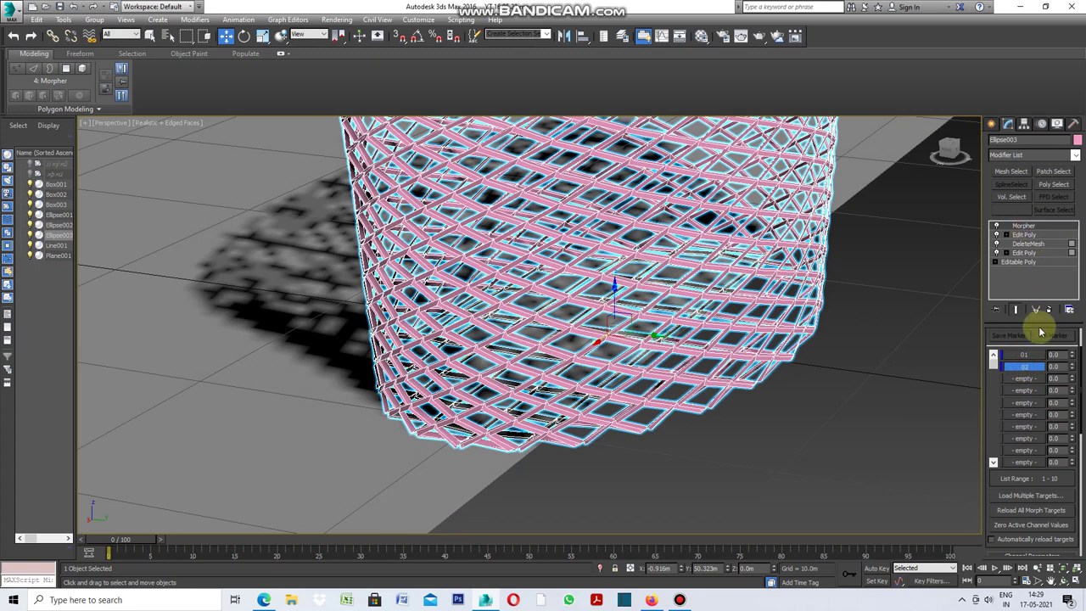
{"action": "left_click", "coordinate": [1024, 354]}
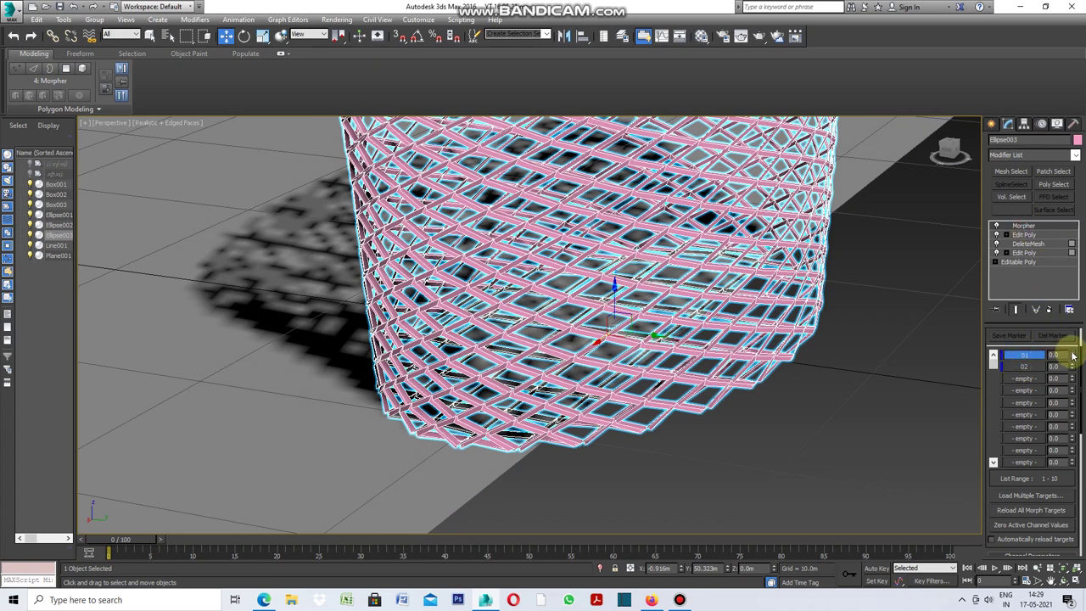
{"action": "left_click_drag", "start_coordinate": [1073, 356], "coordinate": [1069, 303]}
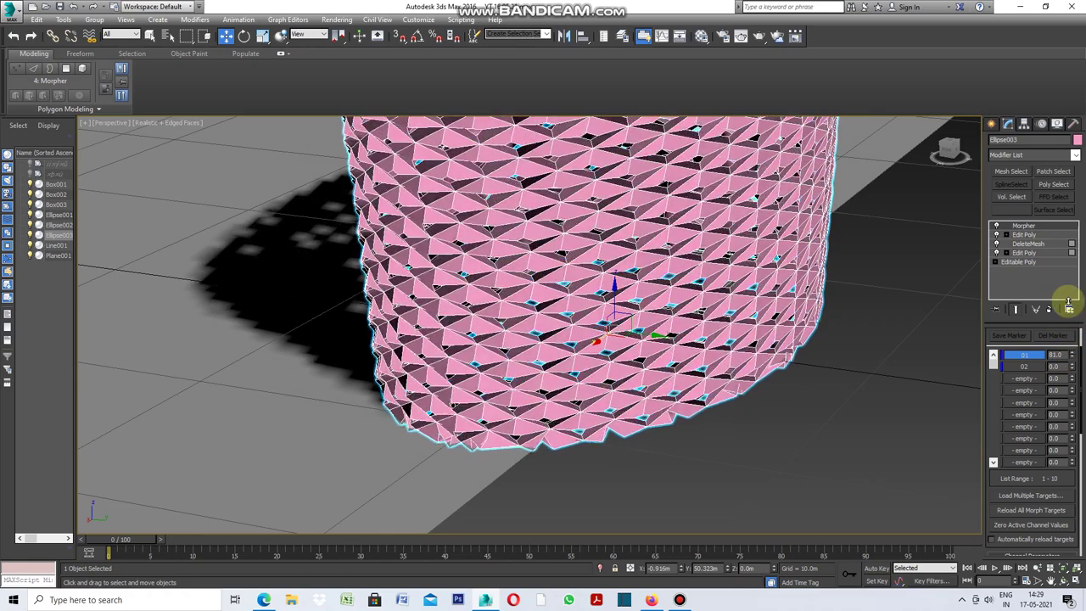
{"action": "mouse_move", "coordinate": [1069, 304]}
{"action": "left_mouse_down"}
{"action": "mouse_move", "coordinate": [1073, 357]}
{"action": "mouse_move", "coordinate": [1073, 320]}
{"action": "left_mouse_up"}
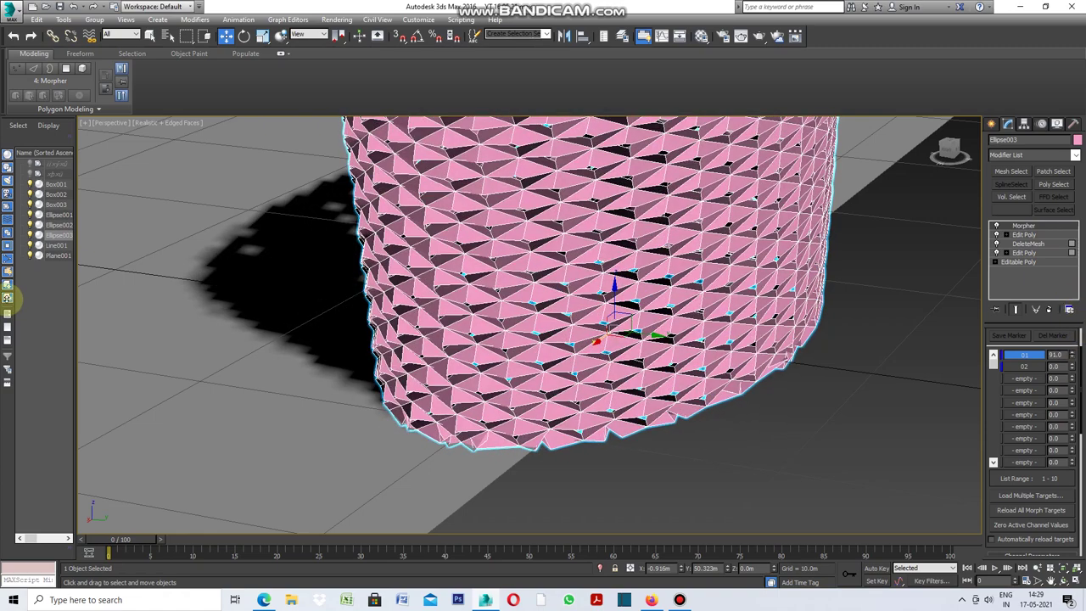
{"action": "key", "text": "ctrl+z"}
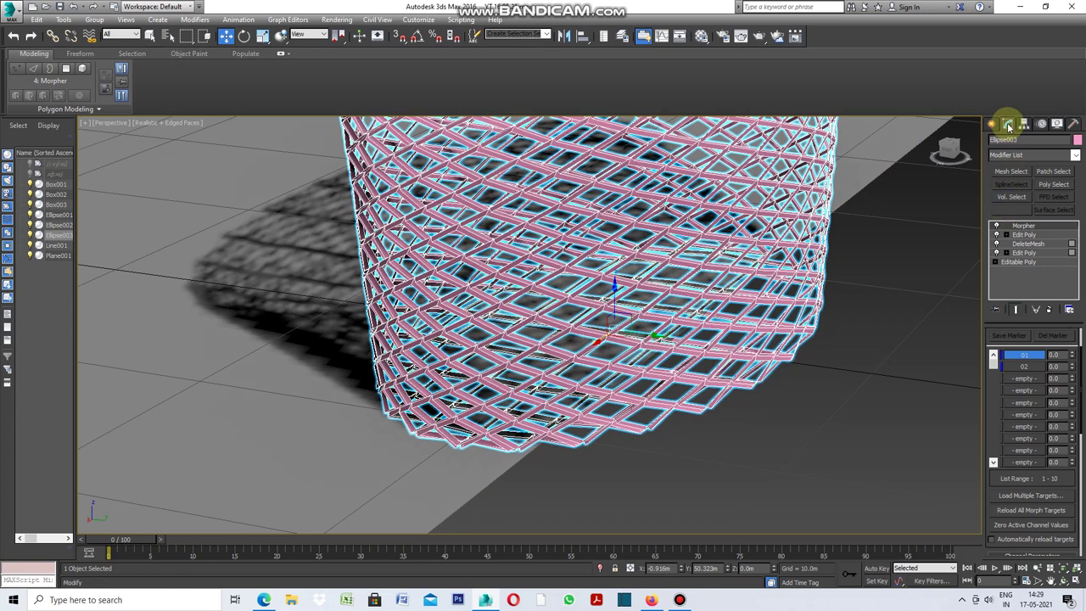
{"action": "left_click", "coordinate": [1076, 157]}
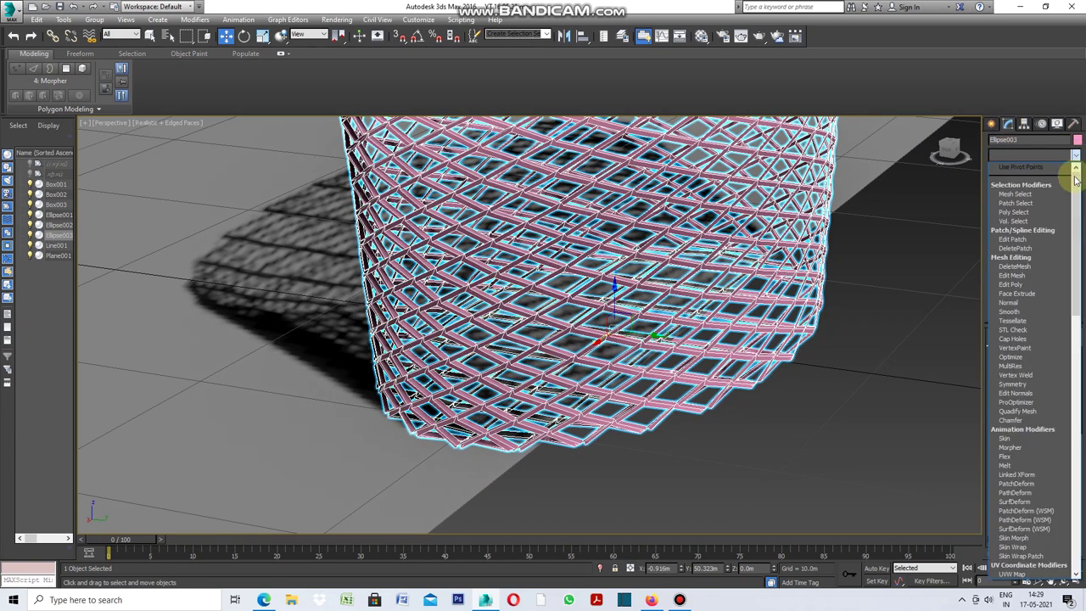
Add Vol. Select at Vertex level with a Mesh Object volume and soft selection falloff 7.8
{"action": "left_click", "coordinate": [1014, 221]}
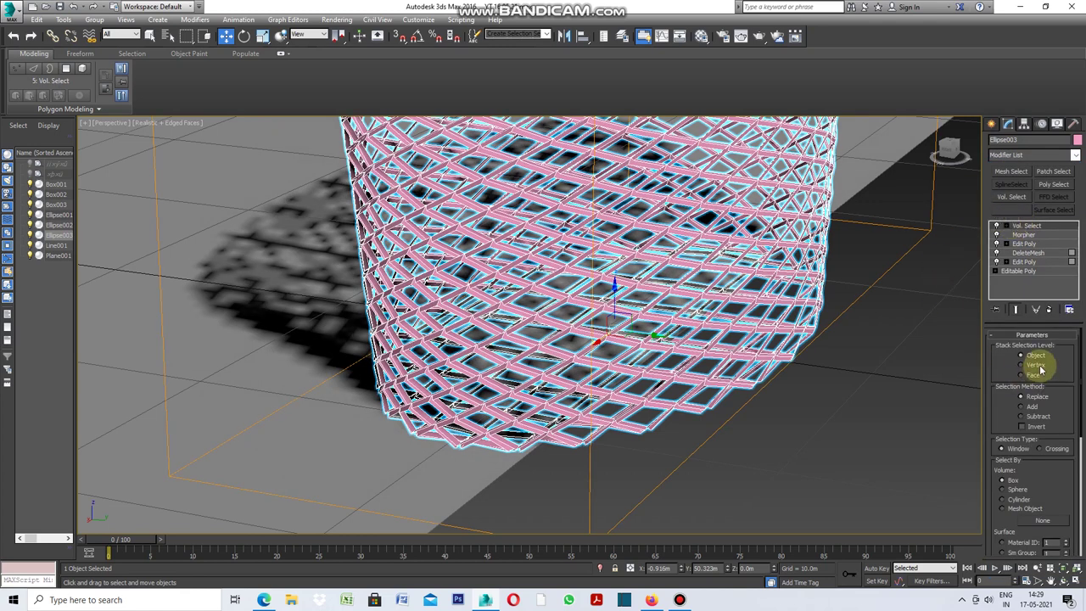
{"action": "left_click", "coordinate": [1020, 365]}
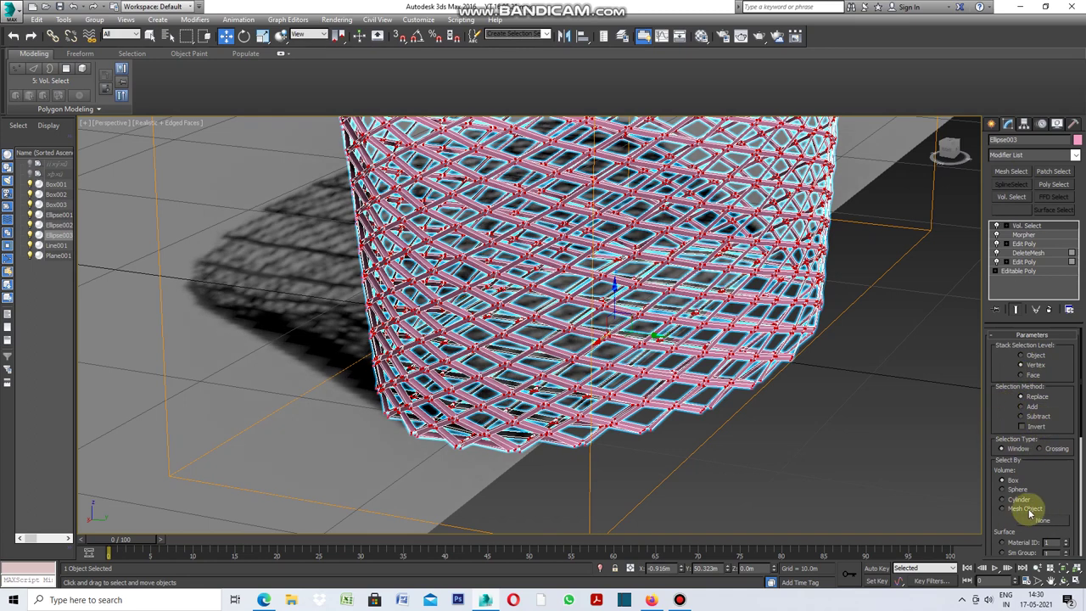
{"action": "left_click", "coordinate": [1002, 509]}
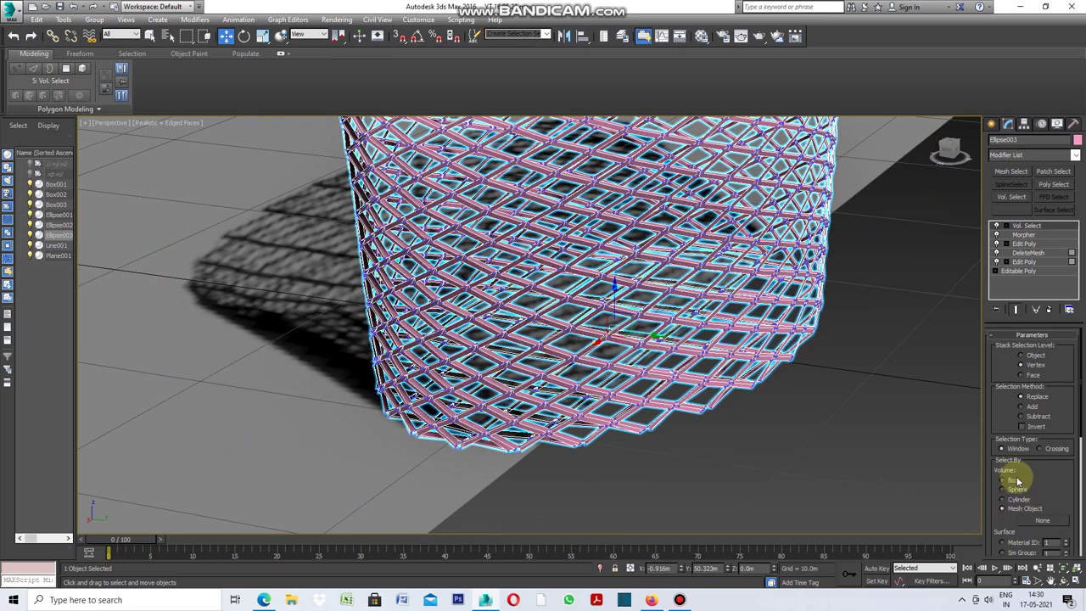
{"action": "left_click_drag", "start_coordinate": [1081, 392], "coordinate": [1076, 496]}
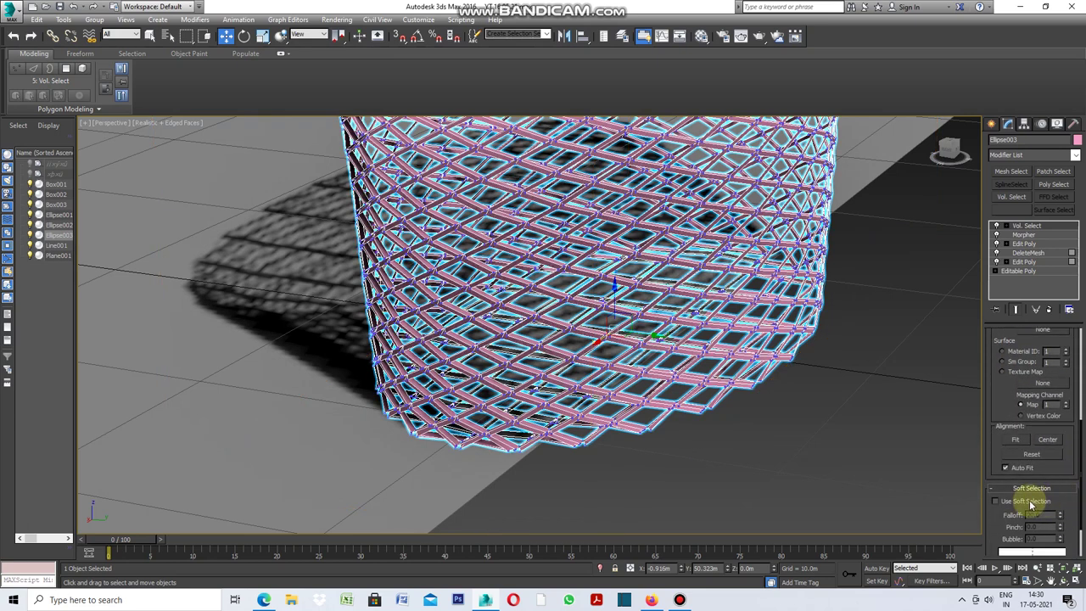
{"action": "left_click", "coordinate": [996, 504]}
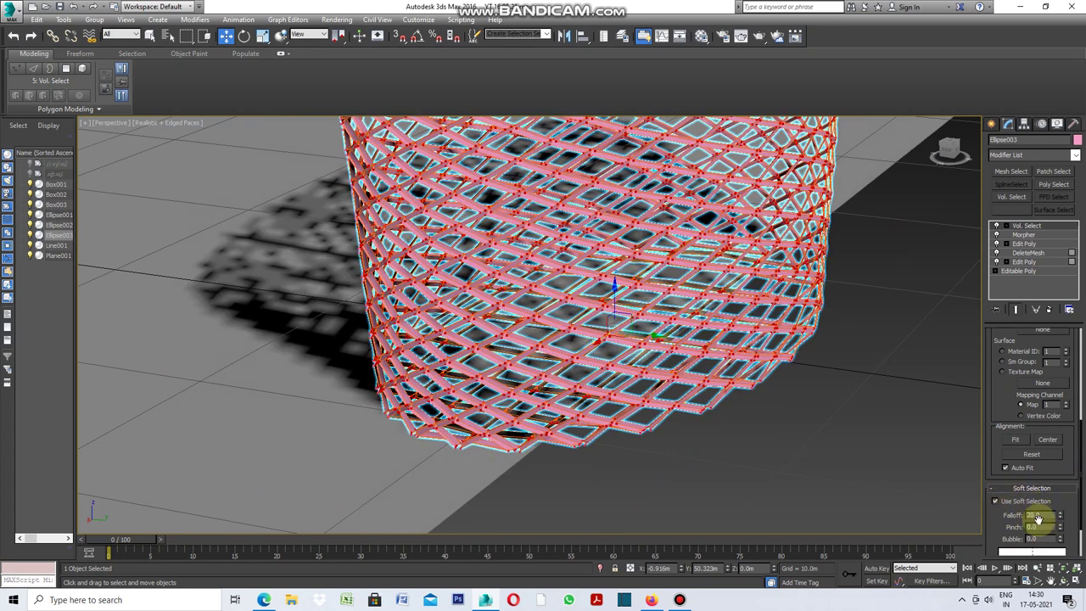
{"action": "left_click", "coordinate": [1062, 527]}
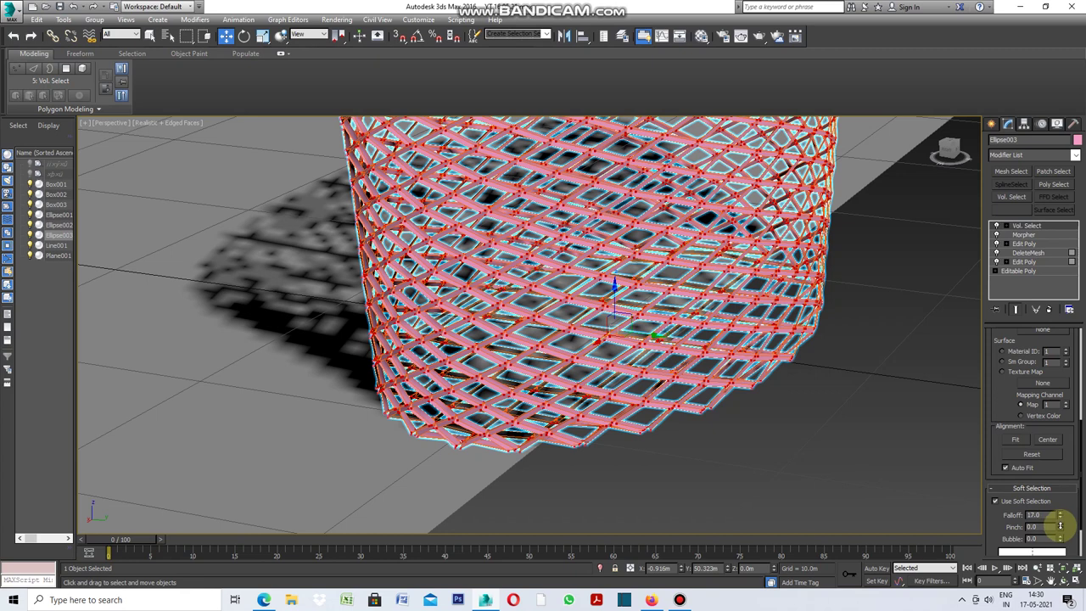
{"action": "left_click_drag", "start_coordinate": [1060, 530], "coordinate": [1061, 541]}
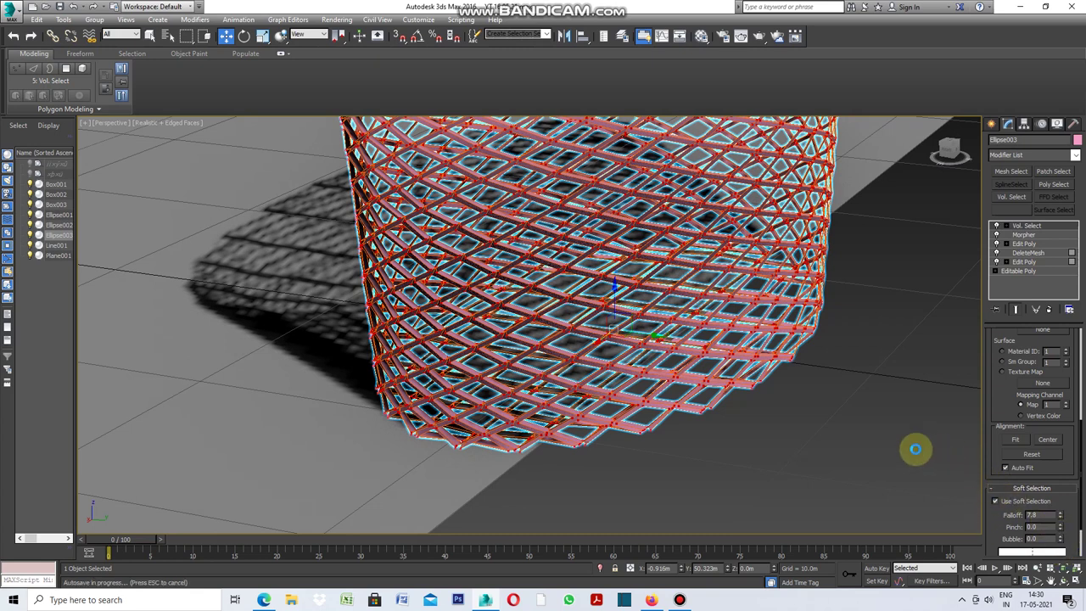
{"action": "left_click_drag", "start_coordinate": [1082, 441], "coordinate": [1080, 340]}
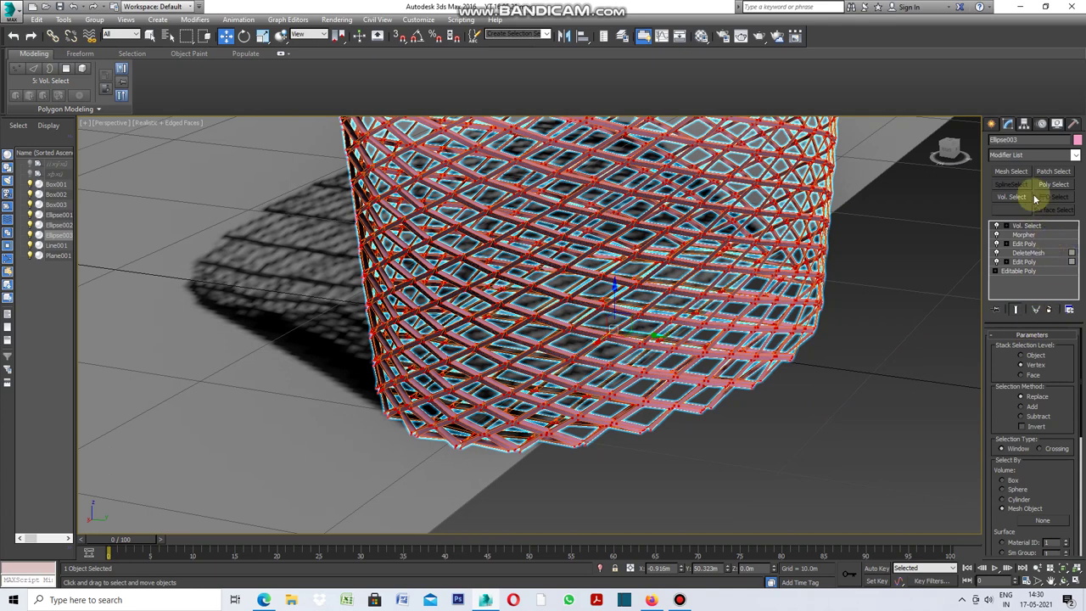
{"action": "left_click", "coordinate": [992, 124]}
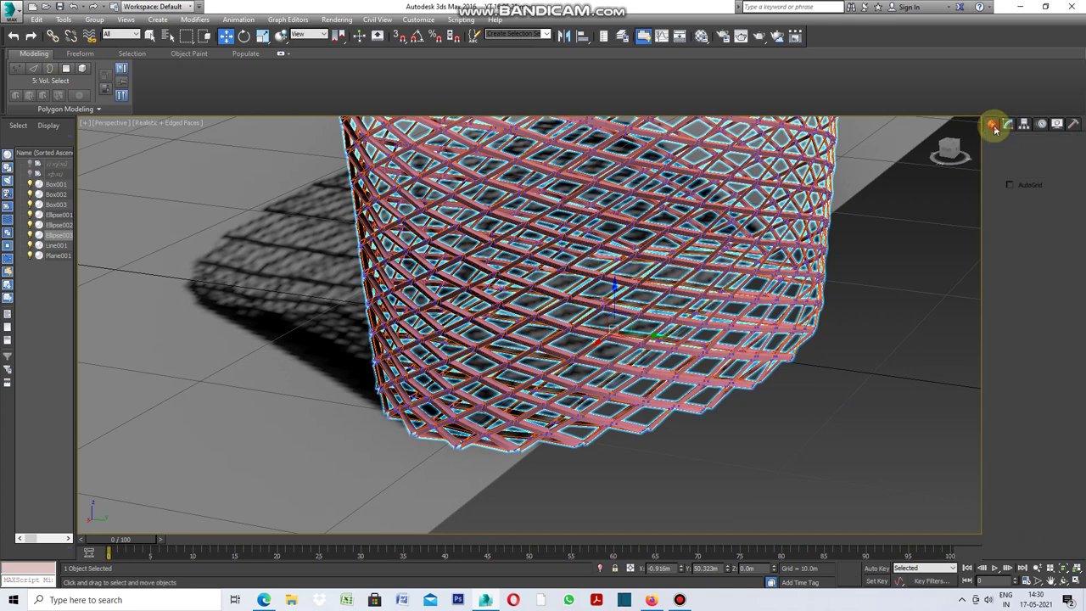
Create Box004, a 1.978m × 2.839m box 29.26m high, standing inside the lattice tower
{"action": "left_click", "coordinate": [1008, 142]}
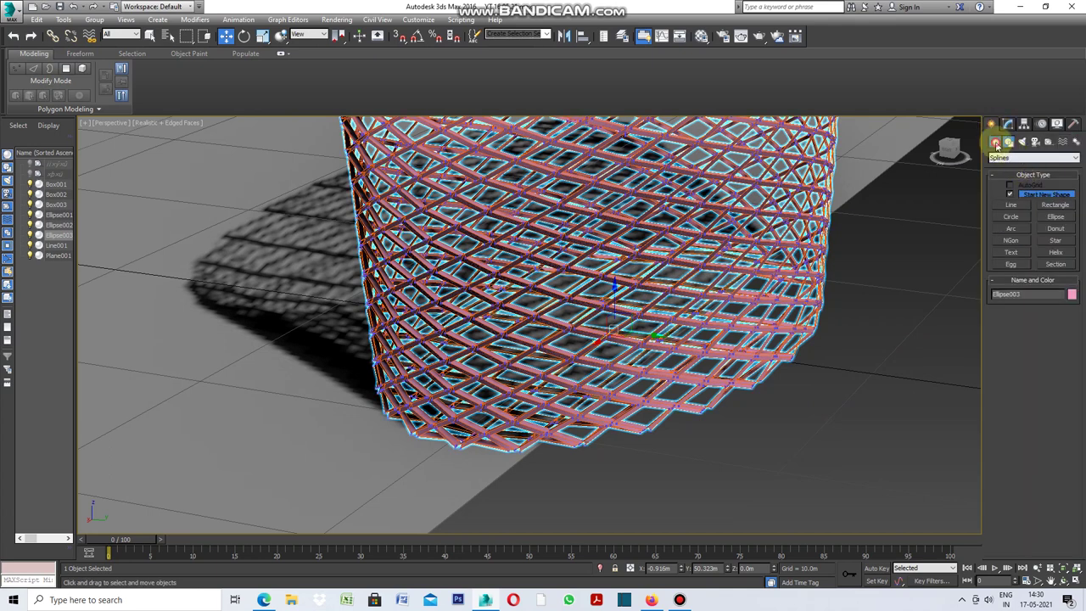
{"action": "left_click", "coordinate": [995, 142]}
{"action": "left_click", "coordinate": [1012, 200]}
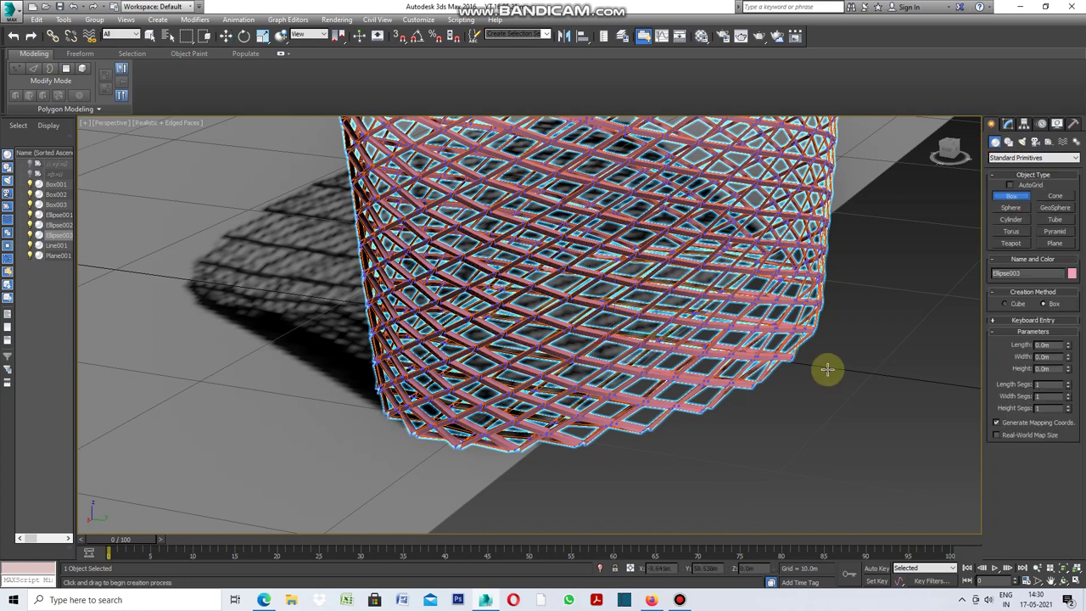
{"action": "scroll", "coordinate": [593, 448], "scroll_direction": "down", "scroll_amount": 5}
{"action": "scroll", "coordinate": [594, 452], "scroll_direction": "up", "scroll_amount": 3}
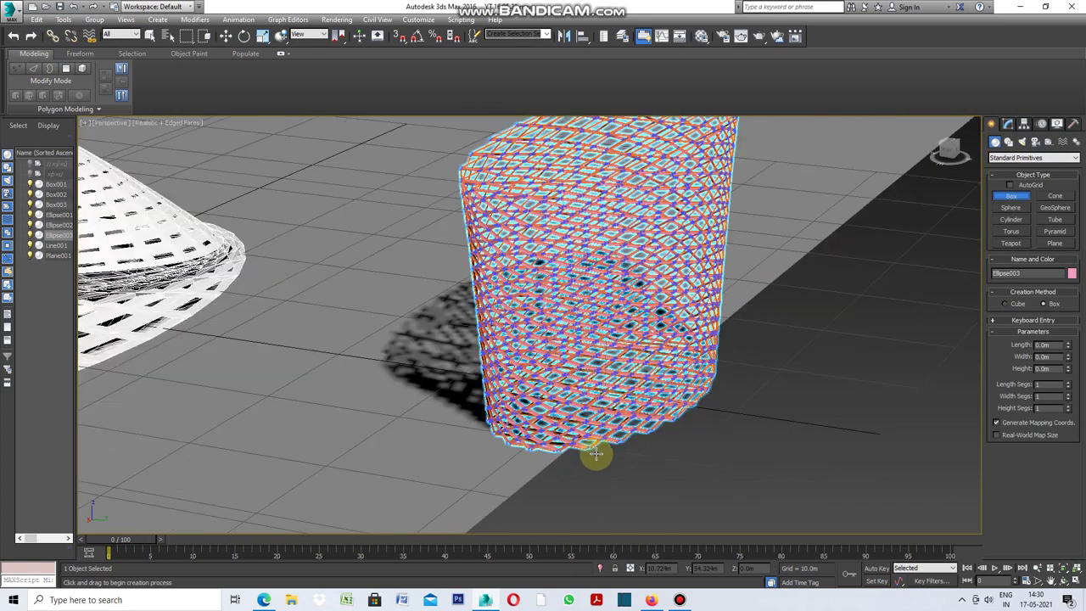
{"action": "mouse_move", "coordinate": [609, 461]}
{"action": "left_mouse_down"}
{"action": "mouse_move", "coordinate": [617, 481]}
{"action": "mouse_move", "coordinate": [611, 446]}
{"action": "mouse_move", "coordinate": [624, 481]}
{"action": "left_mouse_up"}
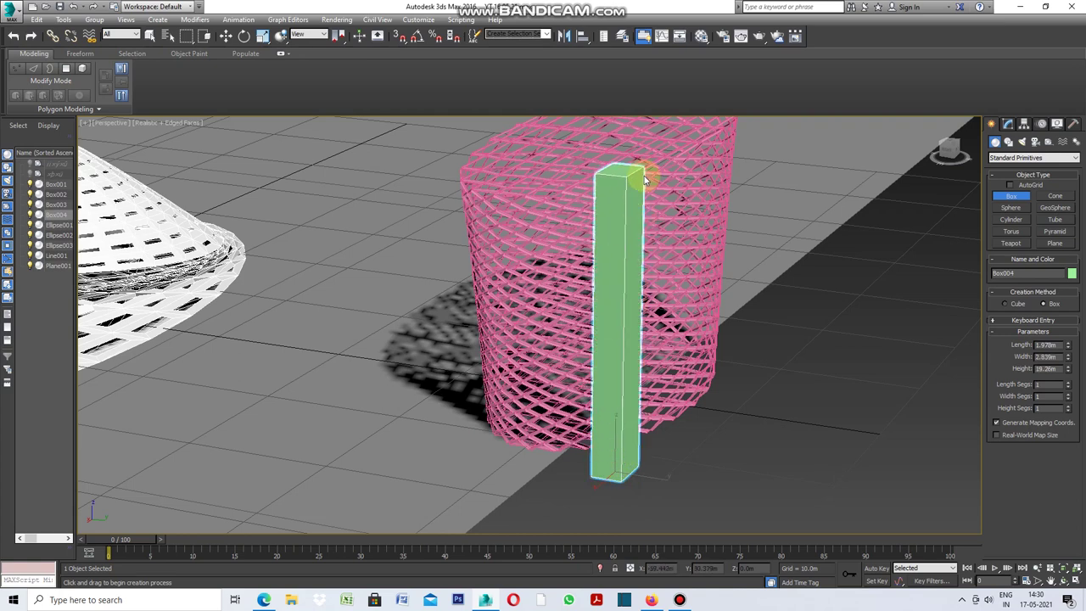
{"action": "left_click", "coordinate": [651, 183]}
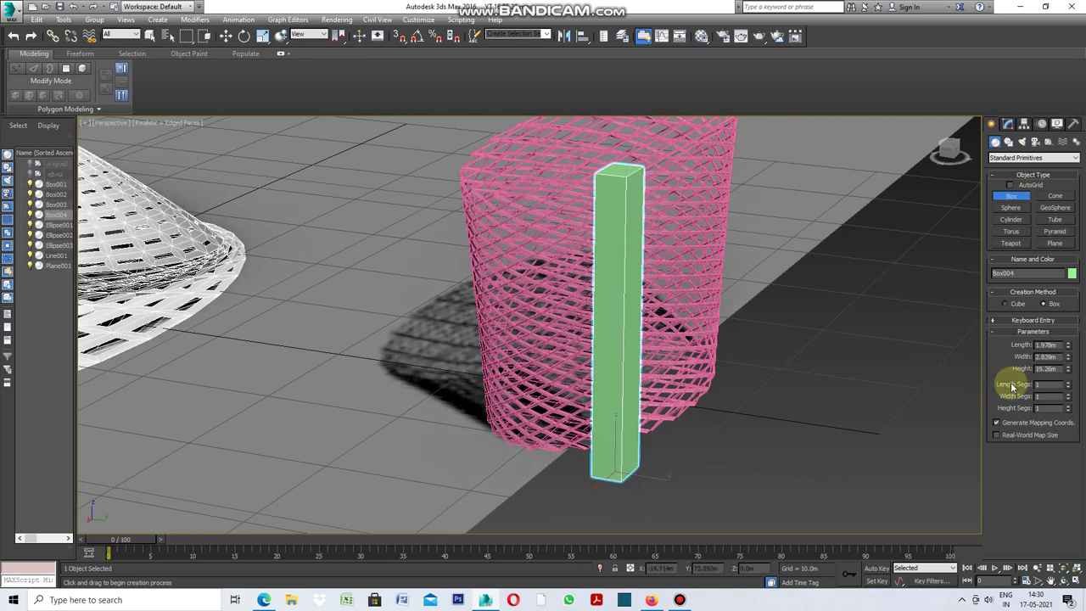
{"action": "left_click", "coordinate": [701, 180]}
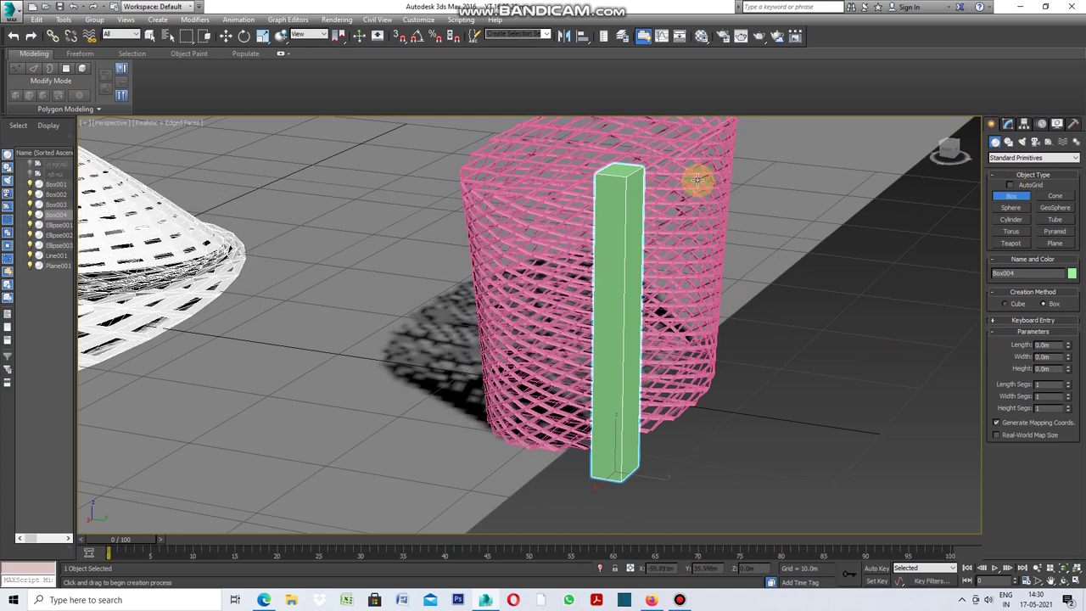
{"action": "left_click", "coordinate": [149, 36]}
Pick Box004 as Vol. Select's mesh object and move Vol. Select beneath the Morpher
{"action": "left_click", "coordinate": [553, 192]}
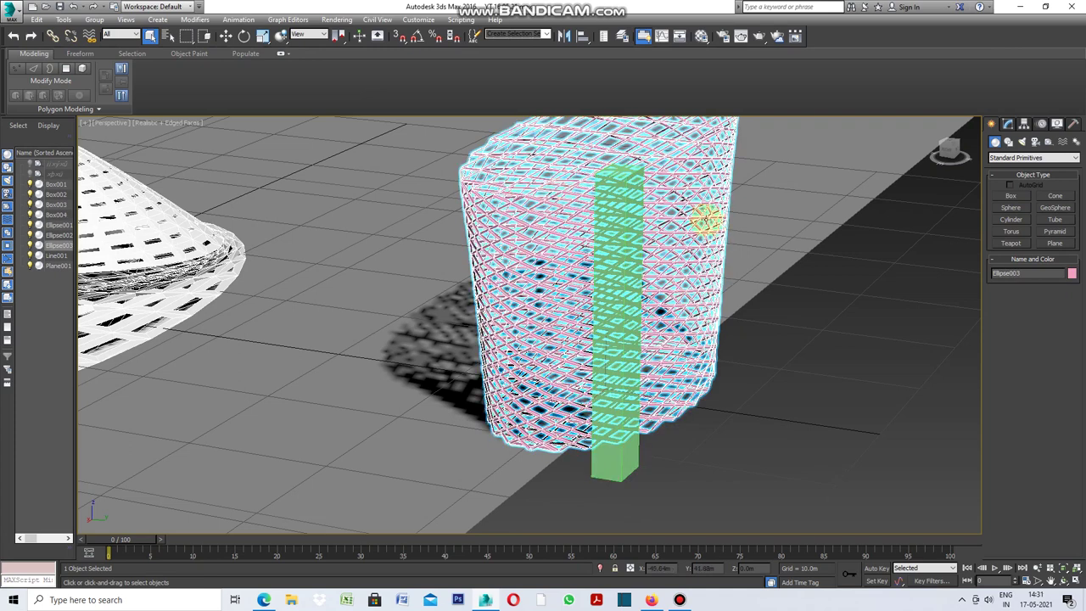
{"action": "left_click", "coordinate": [1007, 124]}
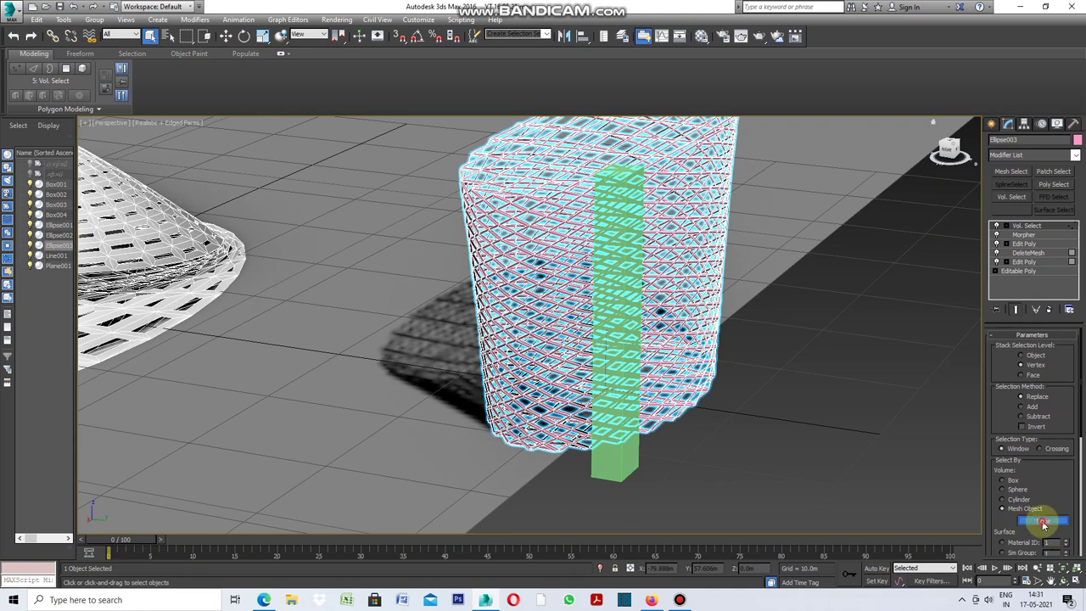
{"action": "left_click", "coordinate": [1044, 521]}
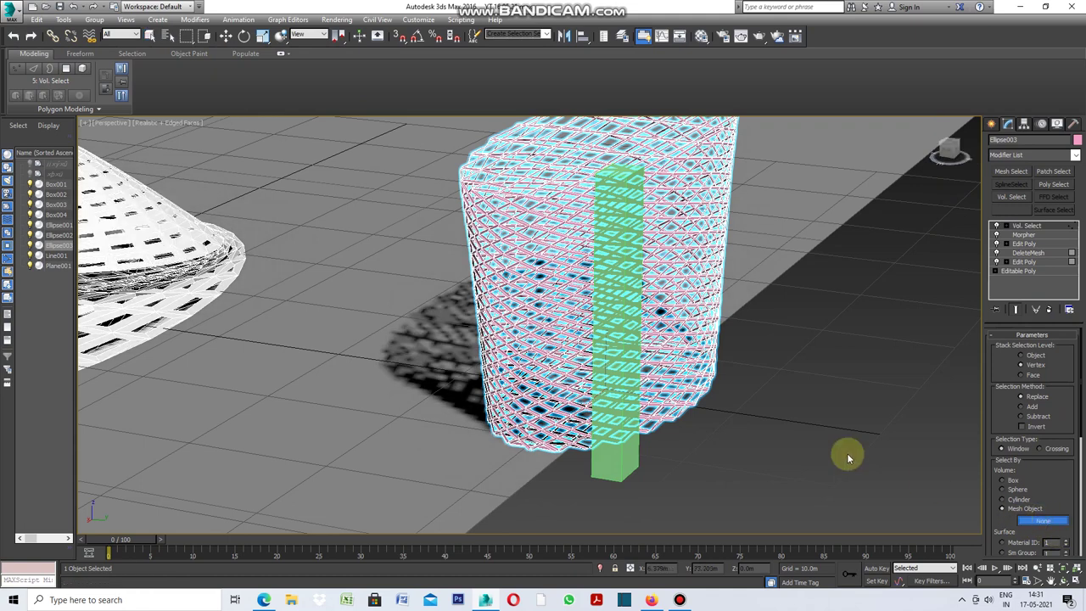
{"action": "left_click", "coordinate": [624, 449]}
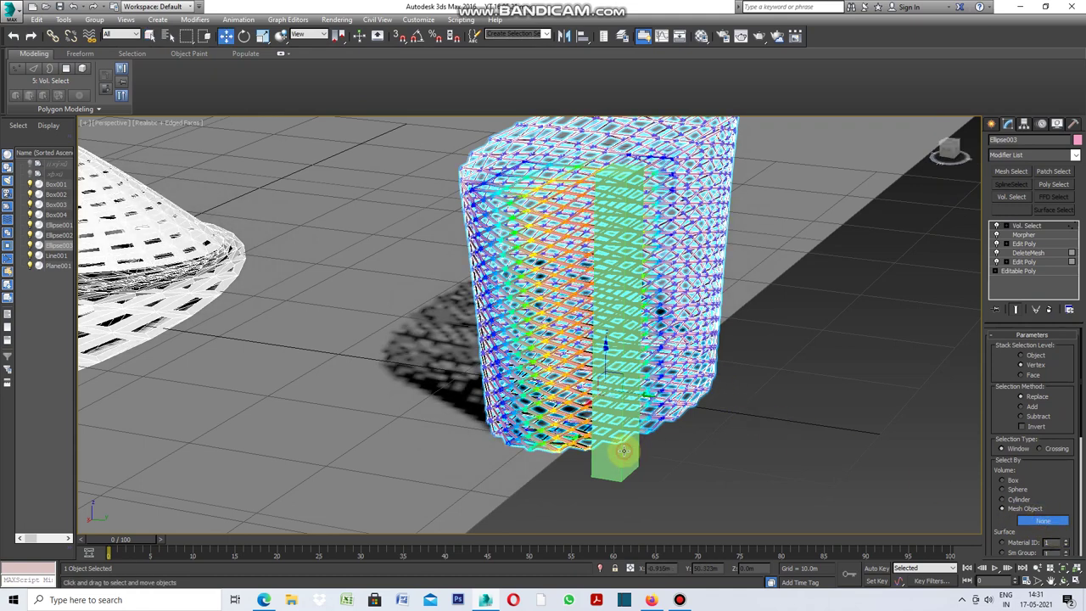
{"action": "left_click", "coordinate": [729, 413]}
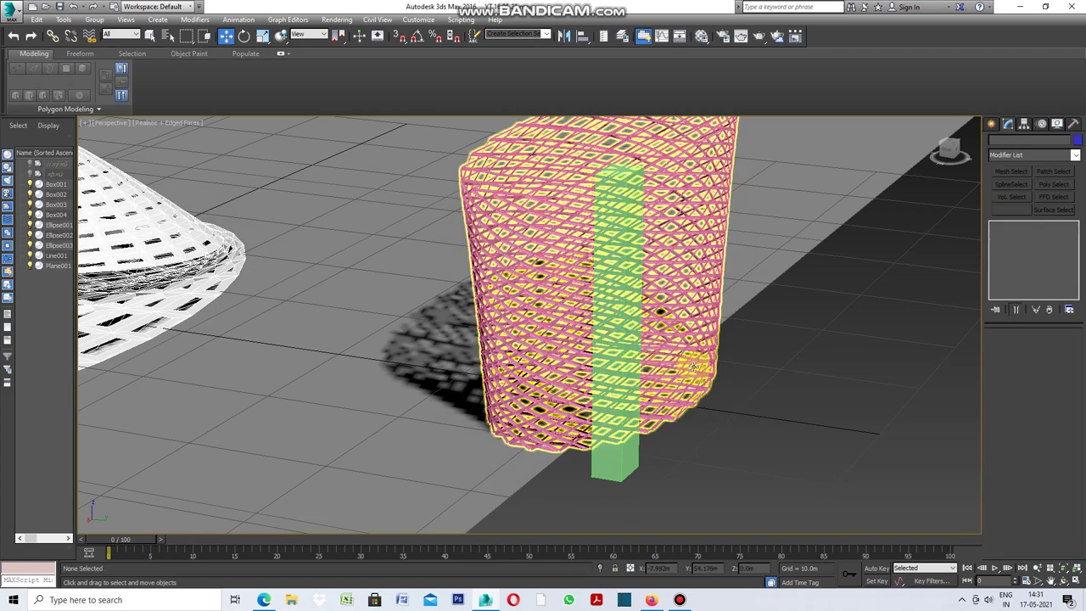
{"action": "left_click", "coordinate": [694, 367]}
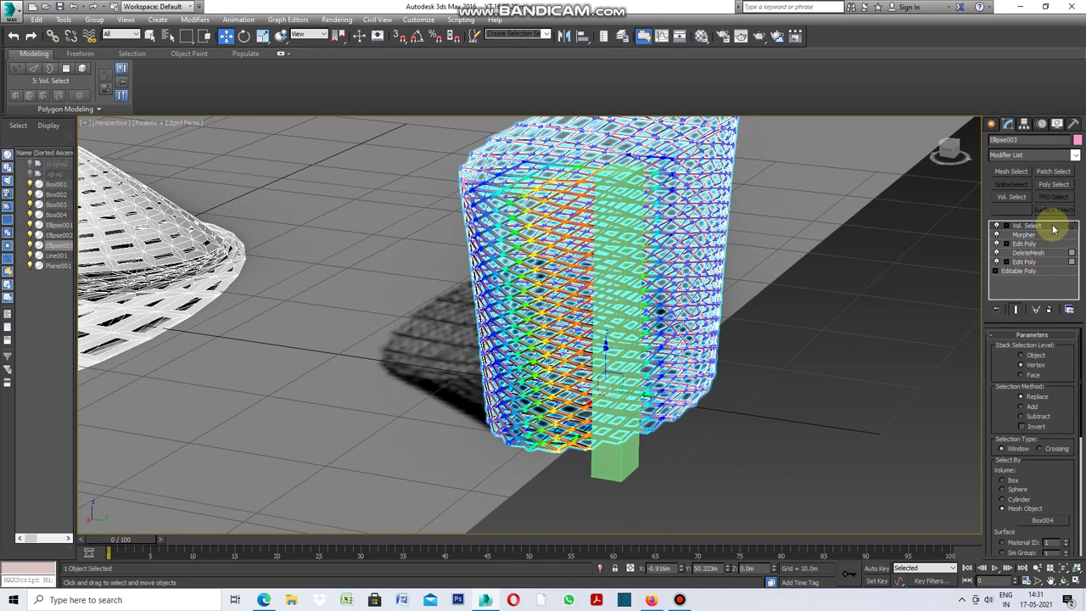
{"action": "left_click_drag", "start_coordinate": [1052, 242], "coordinate": [1052, 243]}
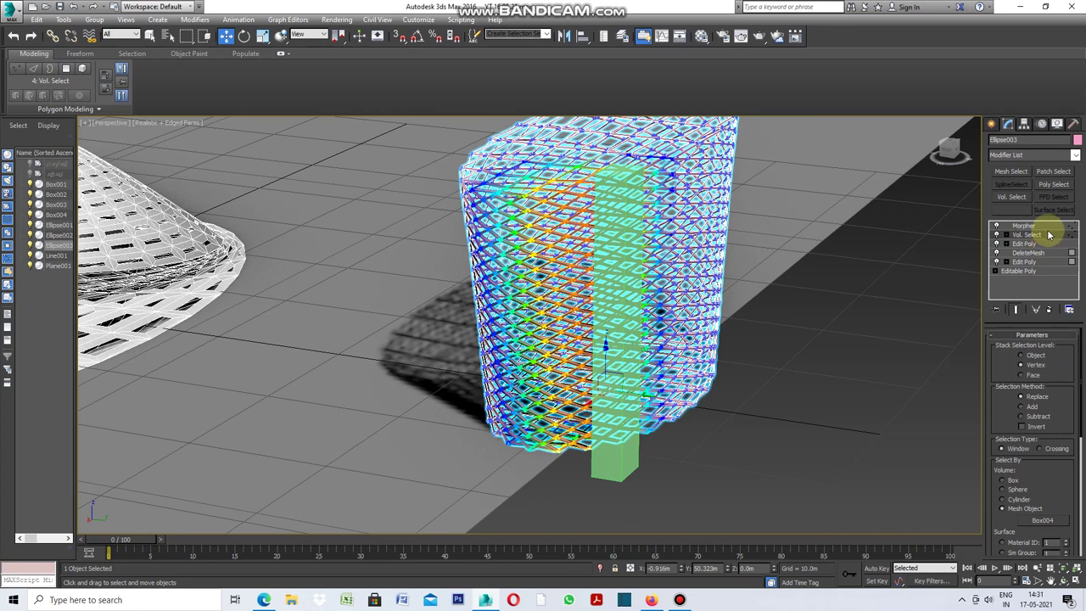
{"action": "left_click", "coordinate": [1048, 227]}
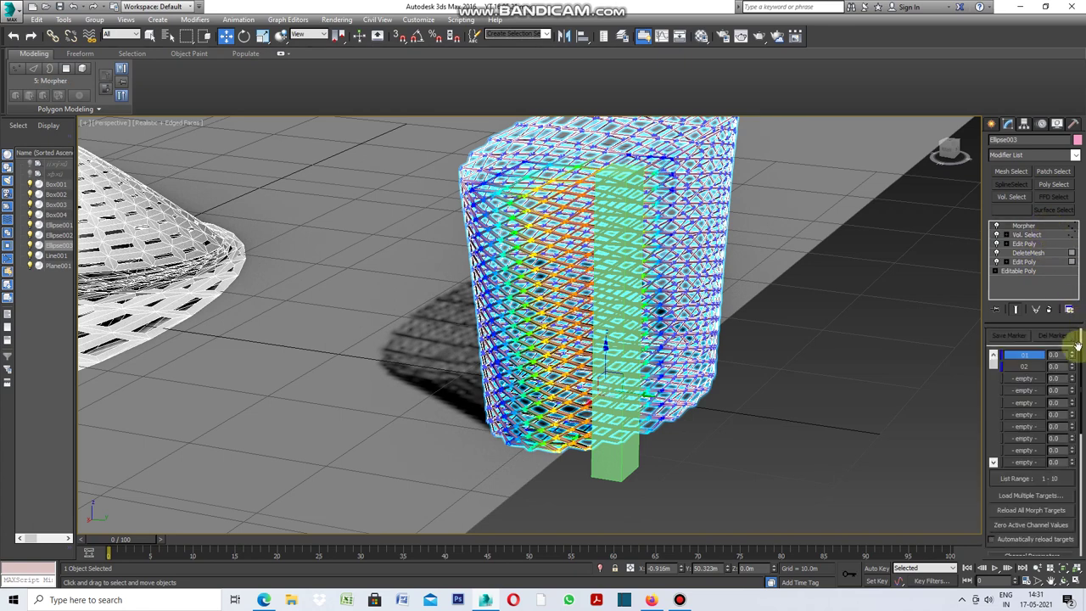
Raise Ellipse003's Morpher channel 01 to 100.0, then select the green box
{"action": "left_click_drag", "start_coordinate": [1072, 356], "coordinate": [1070, 287]}
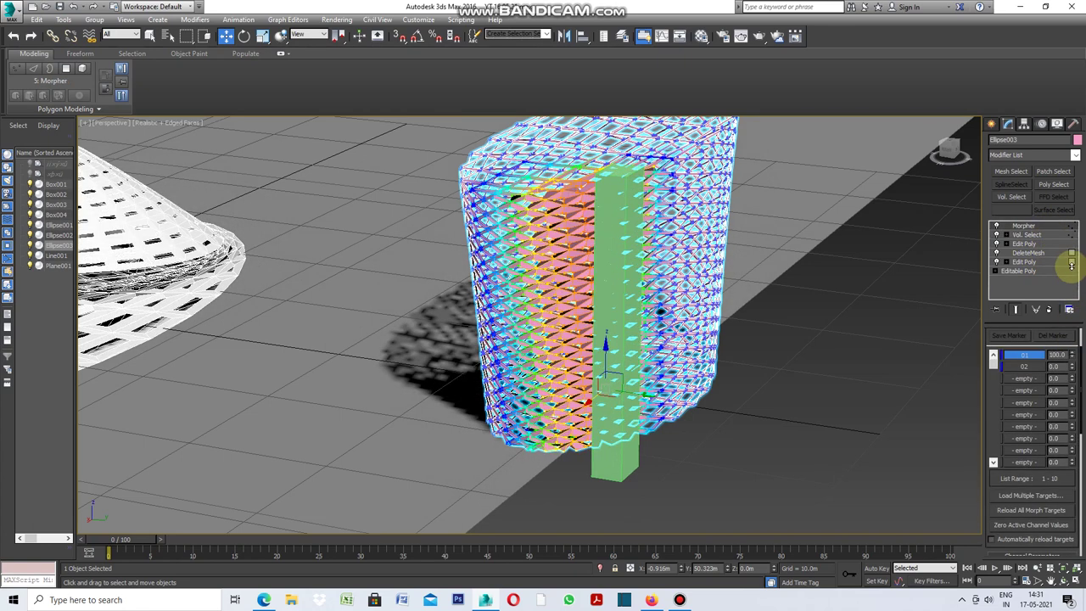
{"action": "left_click", "coordinate": [837, 428]}
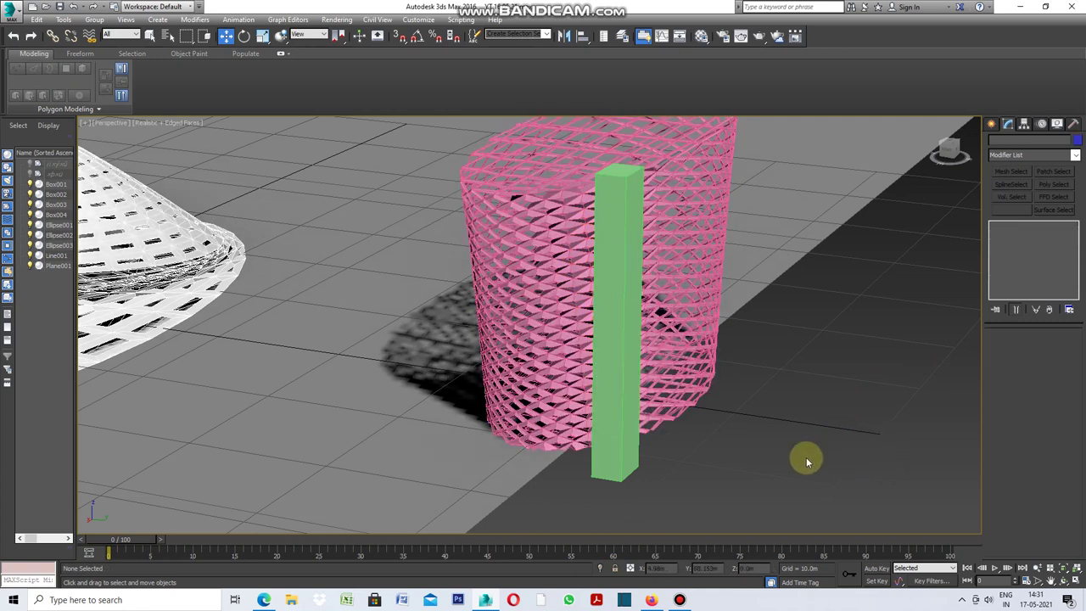
{"action": "left_click", "coordinate": [617, 461]}
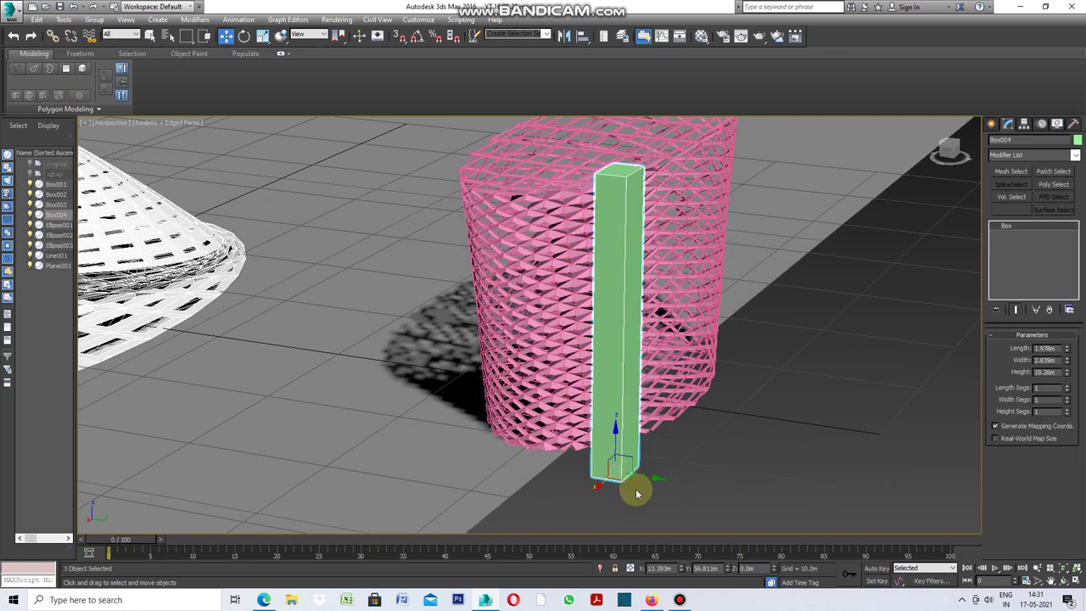
Move Box004 along X to the Ellipse003 lattice's right edge, then reselect the tower
{"action": "left_click_drag", "start_coordinate": [602, 484], "coordinate": [698, 407]}
{"action": "mouse_move", "coordinate": [709, 393]}
{"action": "left_mouse_down"}
{"action": "mouse_move", "coordinate": [599, 436]}
{"action": "mouse_move", "coordinate": [477, 453]}
{"action": "mouse_move", "coordinate": [650, 400]}
{"action": "mouse_move", "coordinate": [497, 477]}
{"action": "mouse_move", "coordinate": [679, 410]}
{"action": "mouse_move", "coordinate": [613, 438]}
{"action": "left_mouse_up"}
{"action": "mouse_move", "coordinate": [690, 433]}
{"action": "left_mouse_down"}
{"action": "mouse_move", "coordinate": [533, 381]}
{"action": "mouse_move", "coordinate": [752, 436]}
{"action": "mouse_move", "coordinate": [637, 419]}
{"action": "mouse_move", "coordinate": [559, 388]}
{"action": "mouse_move", "coordinate": [750, 427]}
{"action": "mouse_move", "coordinate": [733, 429]}
{"action": "left_mouse_up"}
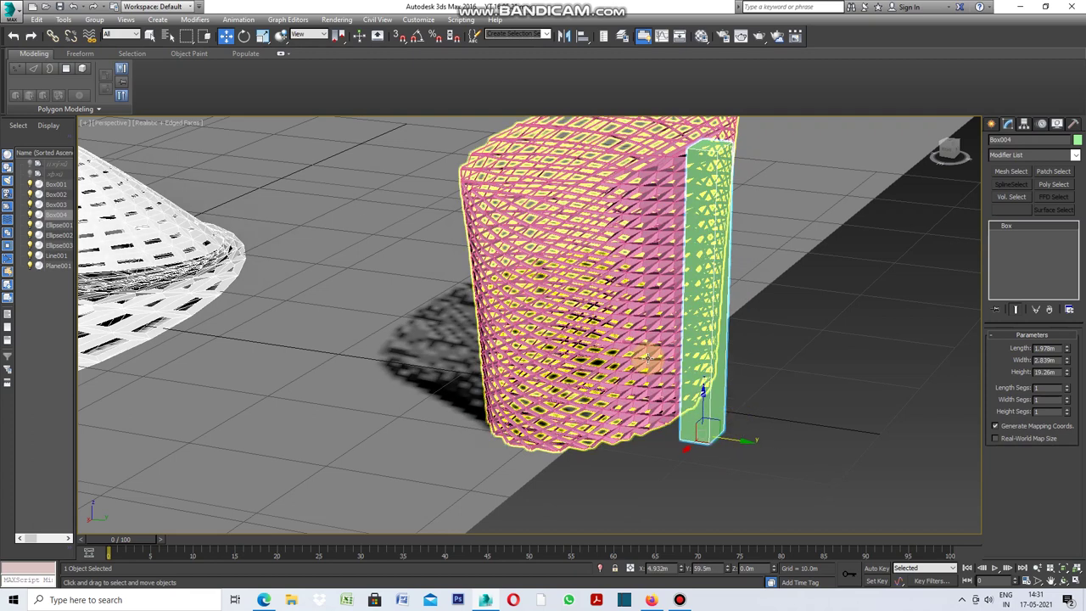
{"action": "left_click", "coordinate": [781, 410]}
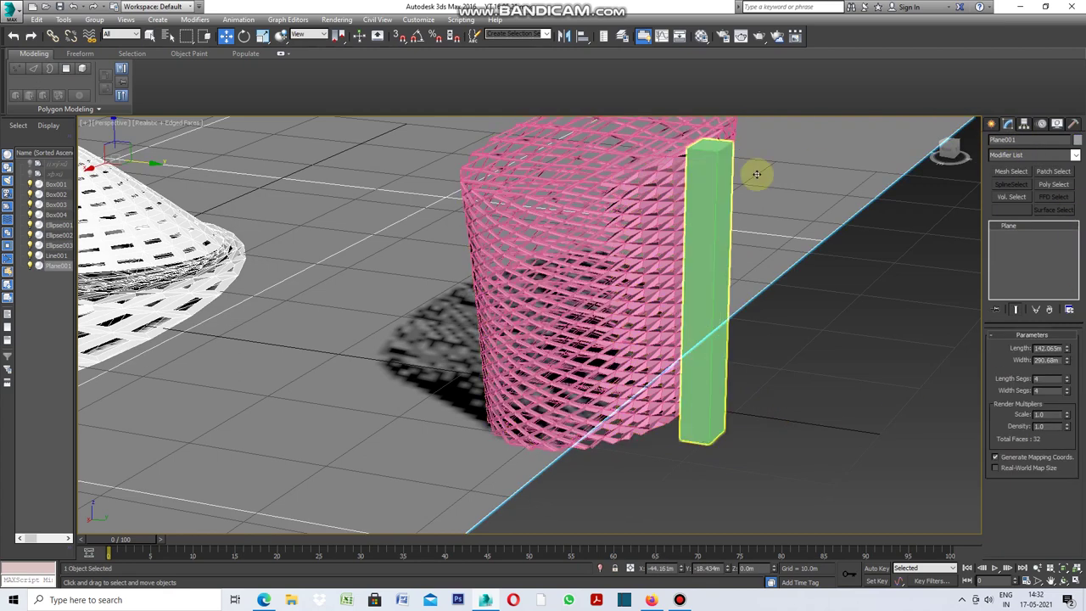
{"action": "left_click", "coordinate": [865, 291]}
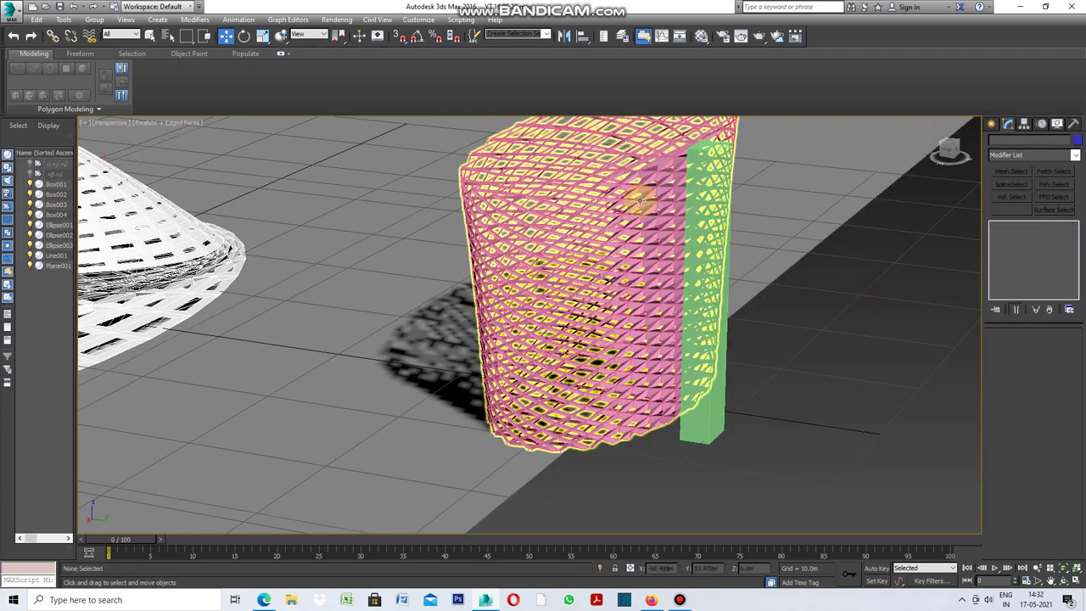
{"action": "left_click", "coordinate": [641, 201]}
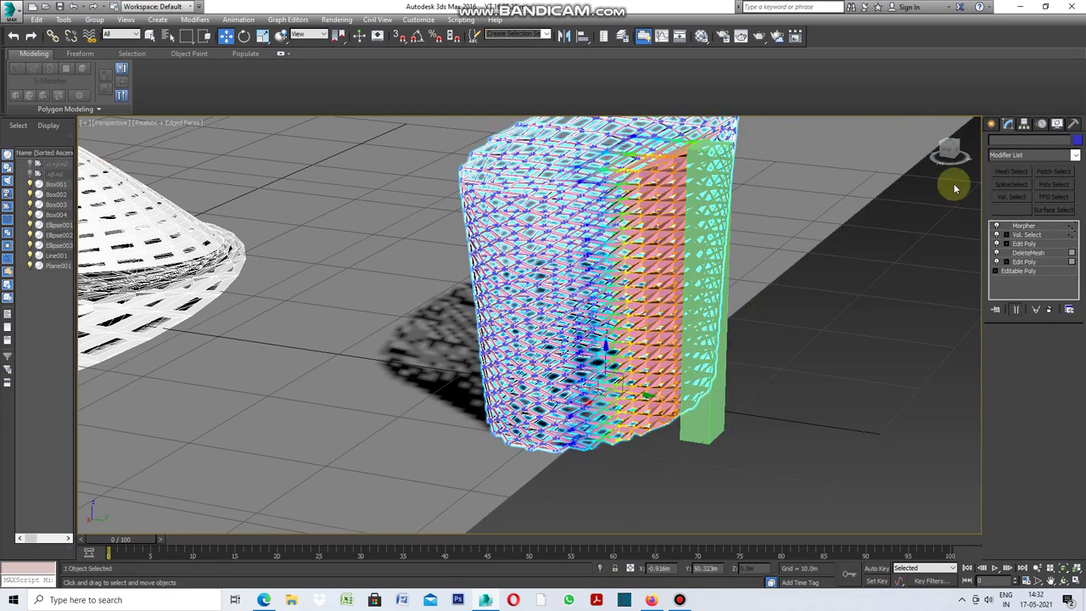
Add a Taper modifier atop Ellipse003's stack and raise its Amount to 2.61
{"action": "left_click", "coordinate": [1074, 156]}
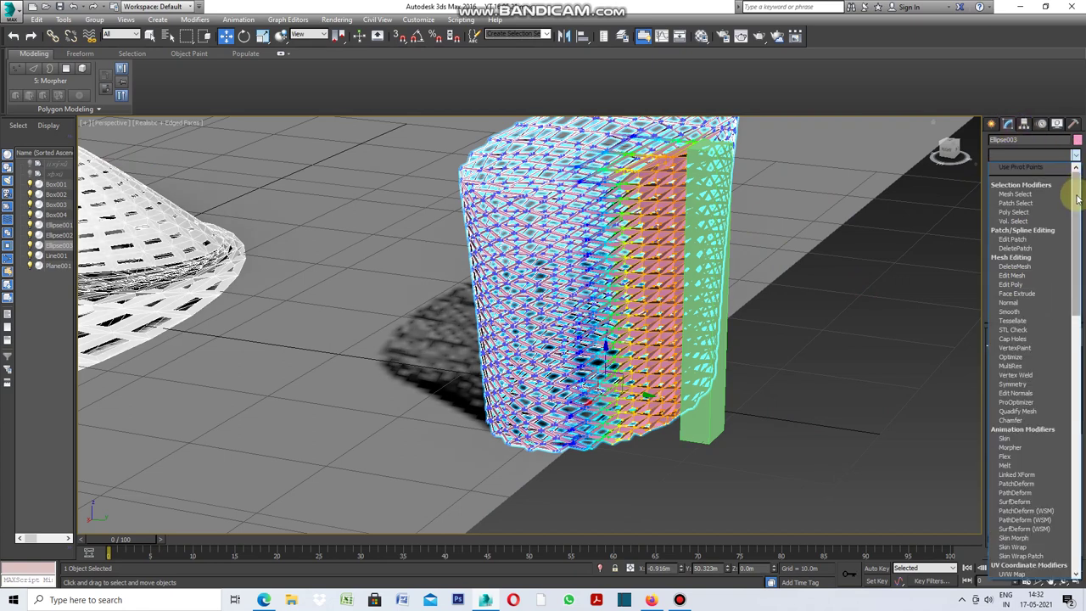
{"action": "left_click_drag", "start_coordinate": [1077, 208], "coordinate": [1067, 368]}
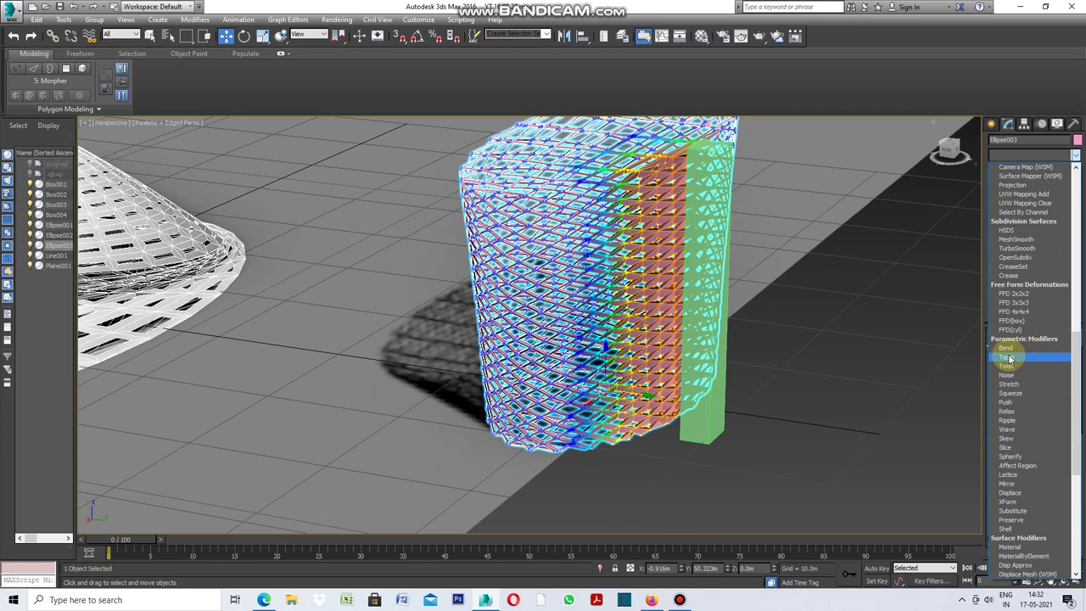
{"action": "left_click", "coordinate": [1009, 357]}
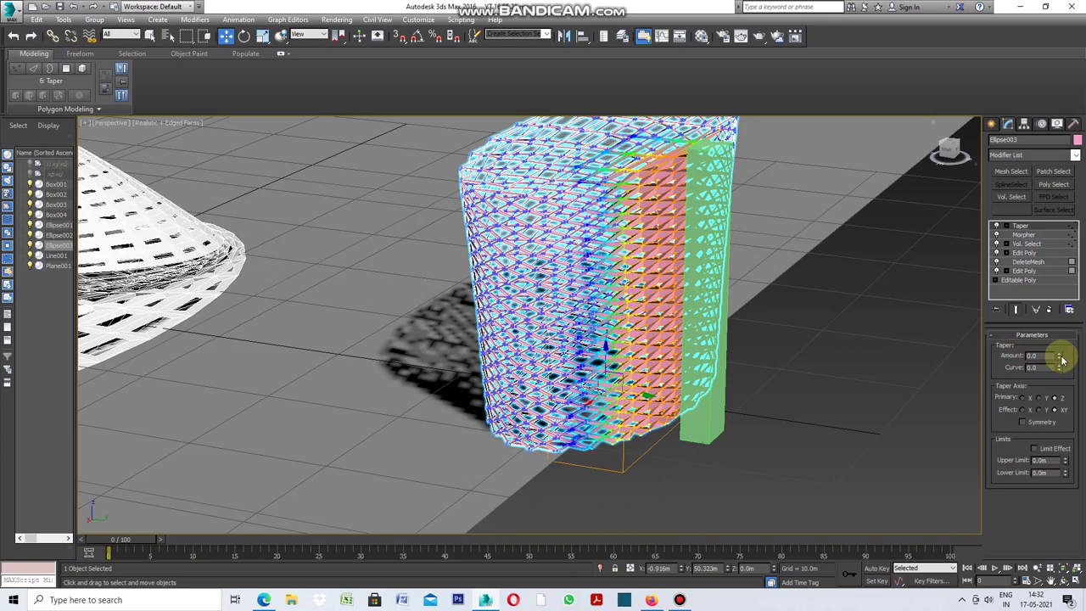
{"action": "left_click_drag", "start_coordinate": [1058, 351], "coordinate": [1053, 208]}
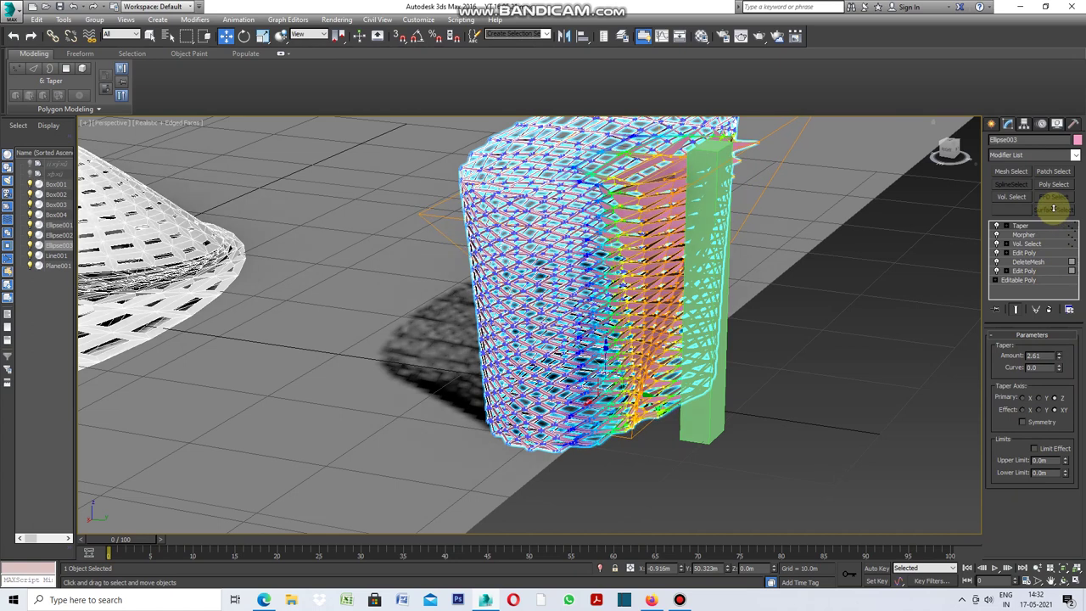
Slide Box004 partly into the tapered lattice's right side, then reselect Ellipse003
{"action": "left_click", "coordinate": [924, 426]}
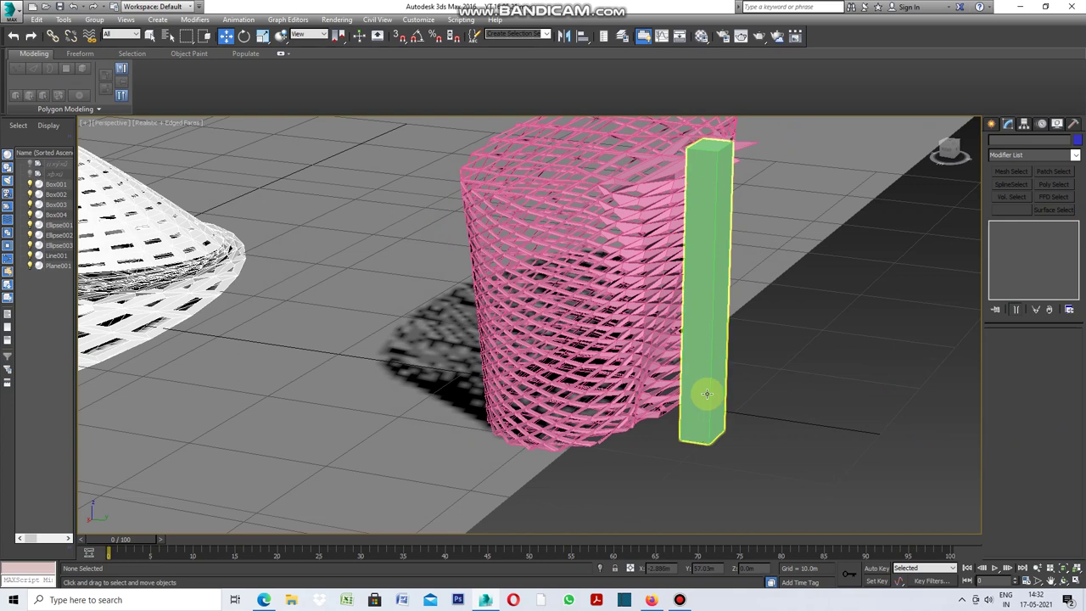
{"action": "mouse_move", "coordinate": [730, 440]}
{"action": "left_mouse_down"}
{"action": "mouse_move", "coordinate": [537, 392]}
{"action": "mouse_move", "coordinate": [735, 426]}
{"action": "mouse_move", "coordinate": [697, 428]}
{"action": "left_mouse_up"}
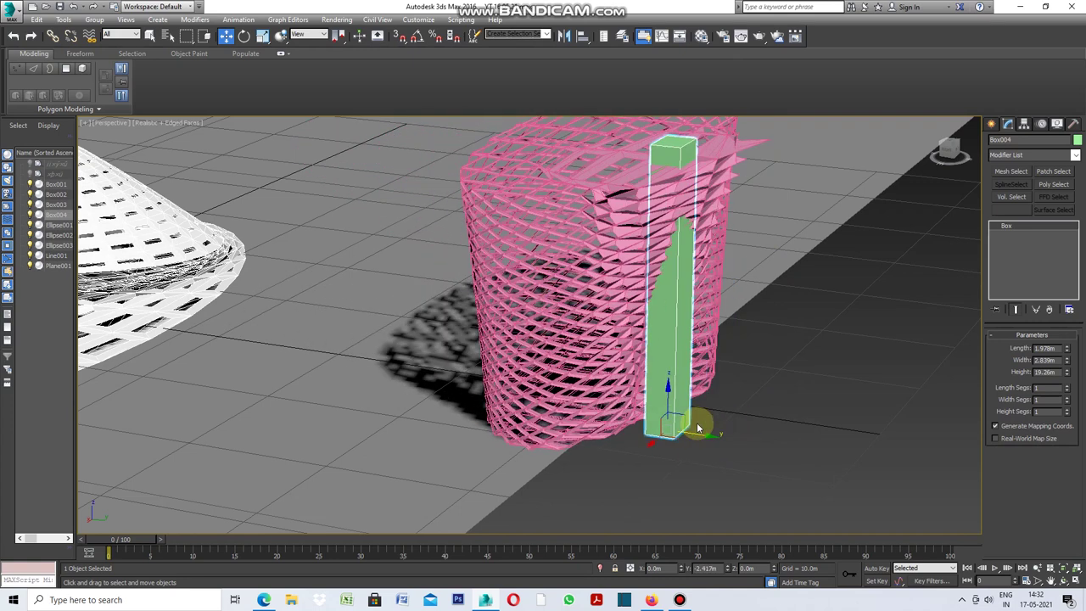
{"action": "left_click", "coordinate": [813, 447]}
{"action": "left_click", "coordinate": [625, 351]}
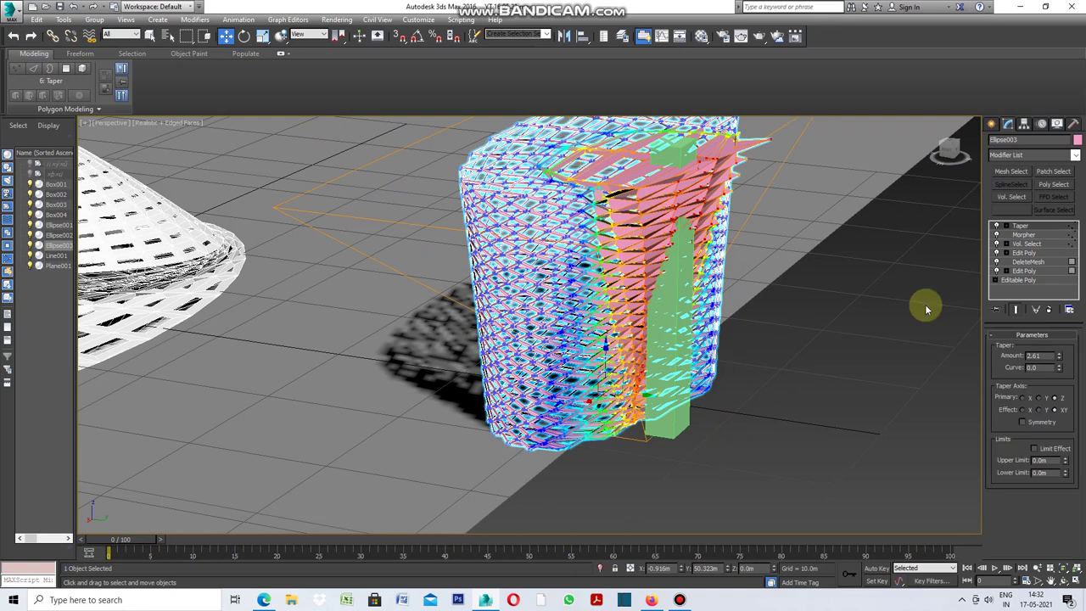
Set Ellipse003's object colour to white instead of pink, then reframe the view
{"action": "left_click", "coordinate": [1076, 139]}
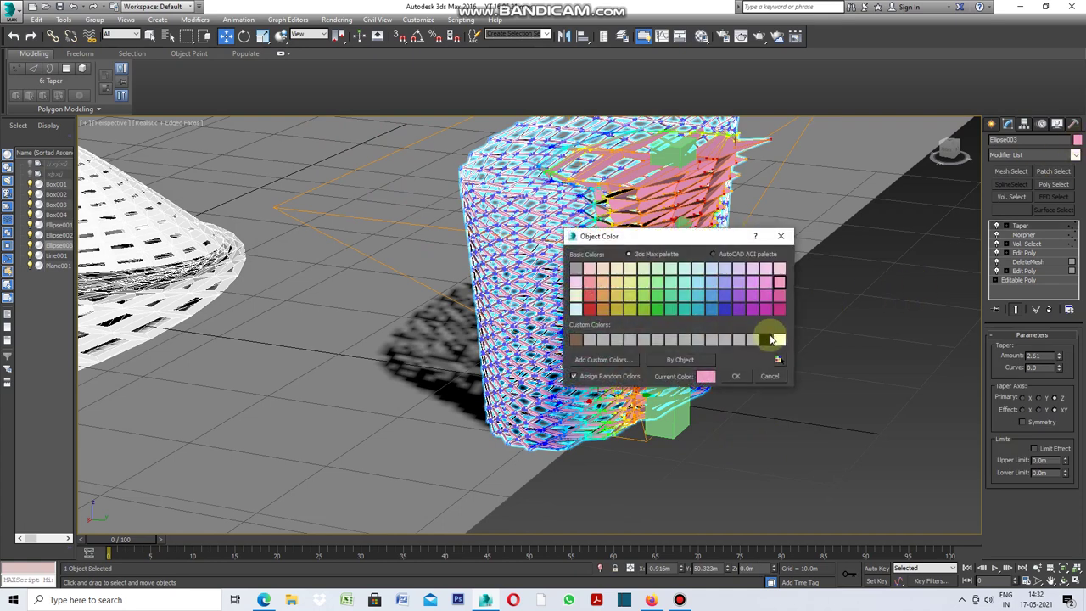
{"action": "left_click", "coordinate": [735, 379]}
{"action": "left_click", "coordinate": [804, 376]}
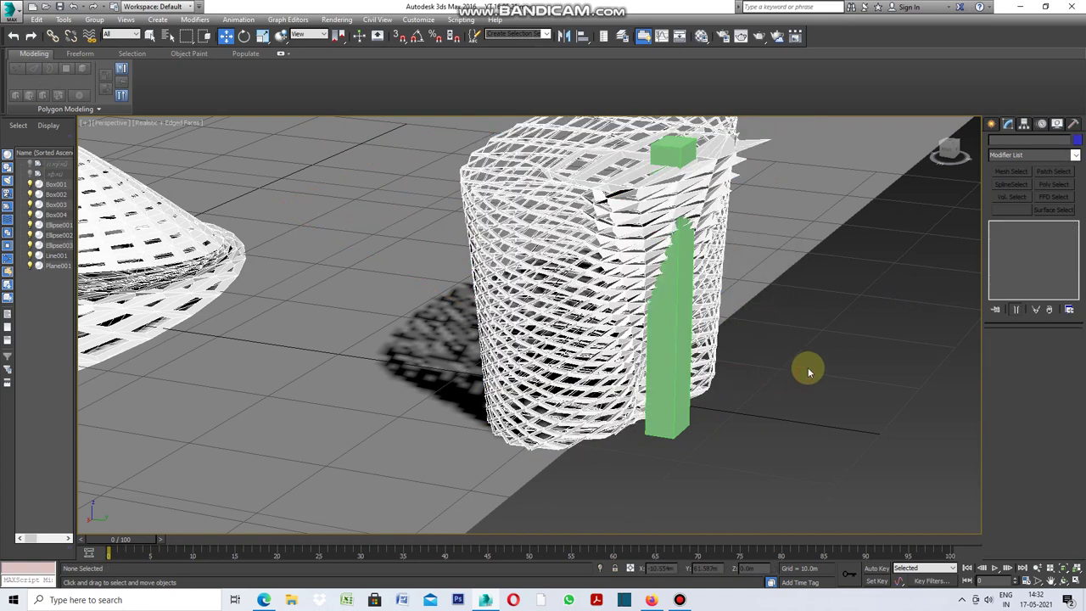
{"action": "left_click", "coordinate": [1050, 580]}
{"action": "left_click_drag", "start_coordinate": [817, 466], "coordinate": [696, 455]}
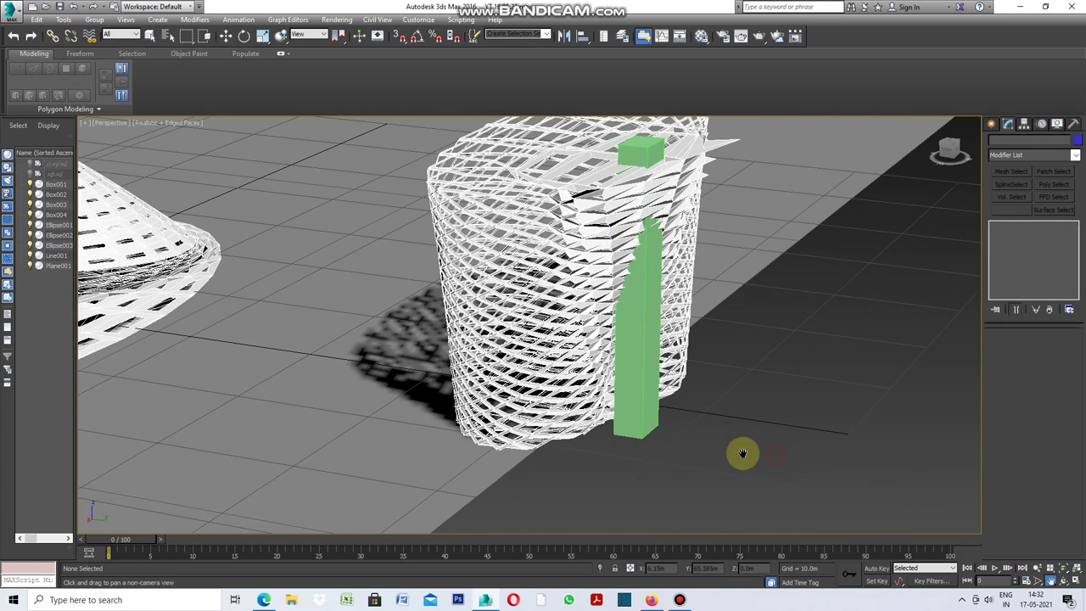
{"action": "scroll", "coordinate": [645, 315], "scroll_direction": "up", "scroll_amount": 5}
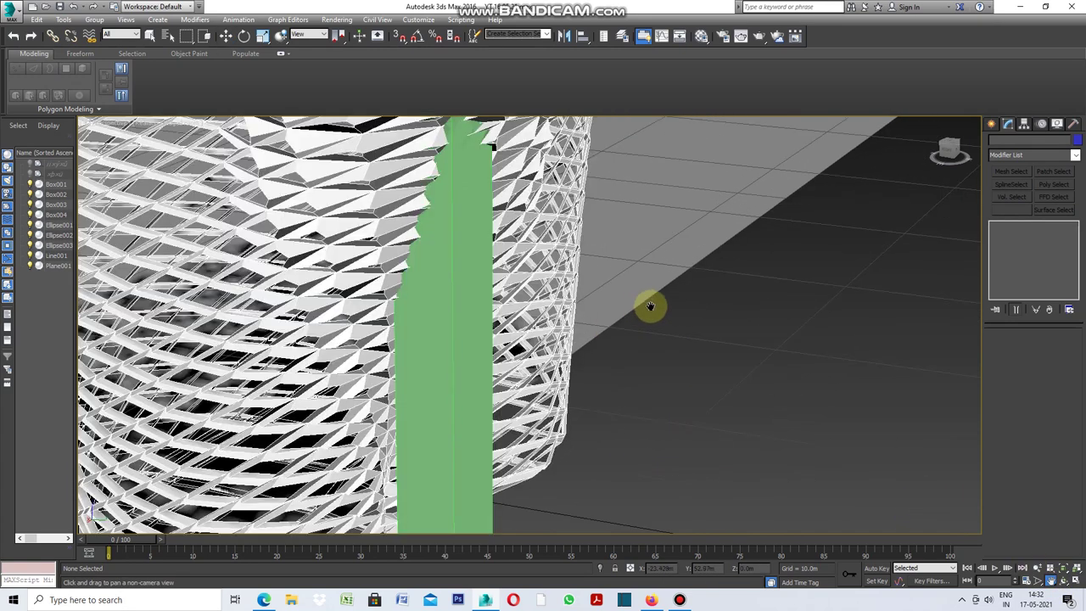
{"action": "scroll", "coordinate": [657, 306], "scroll_direction": "down", "scroll_amount": 2}
{"action": "scroll", "coordinate": [675, 320], "scroll_direction": "down", "scroll_amount": 3}
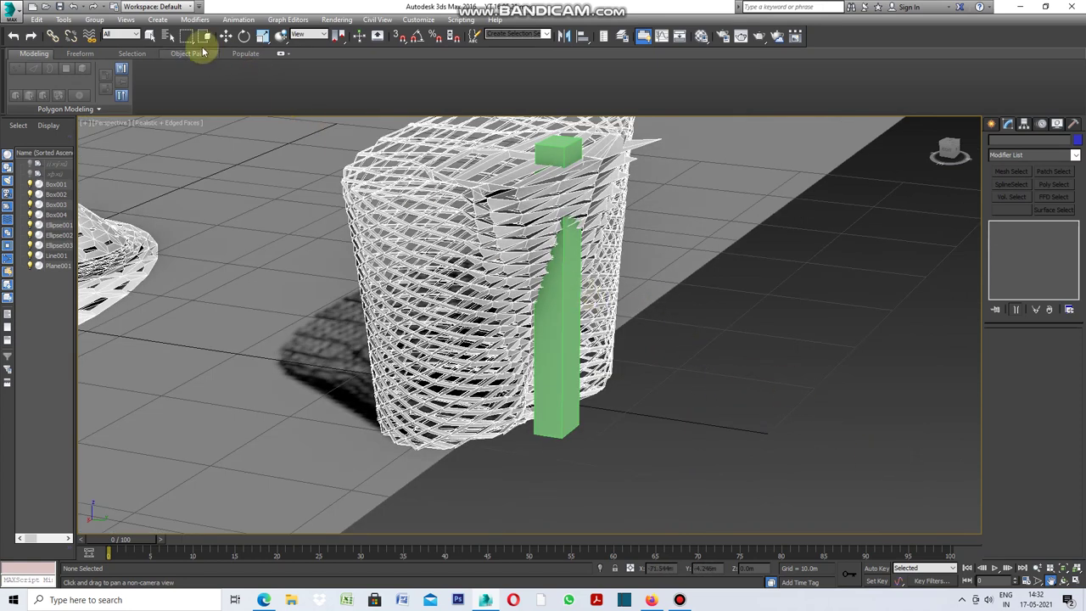
{"action": "left_click", "coordinate": [583, 365]}
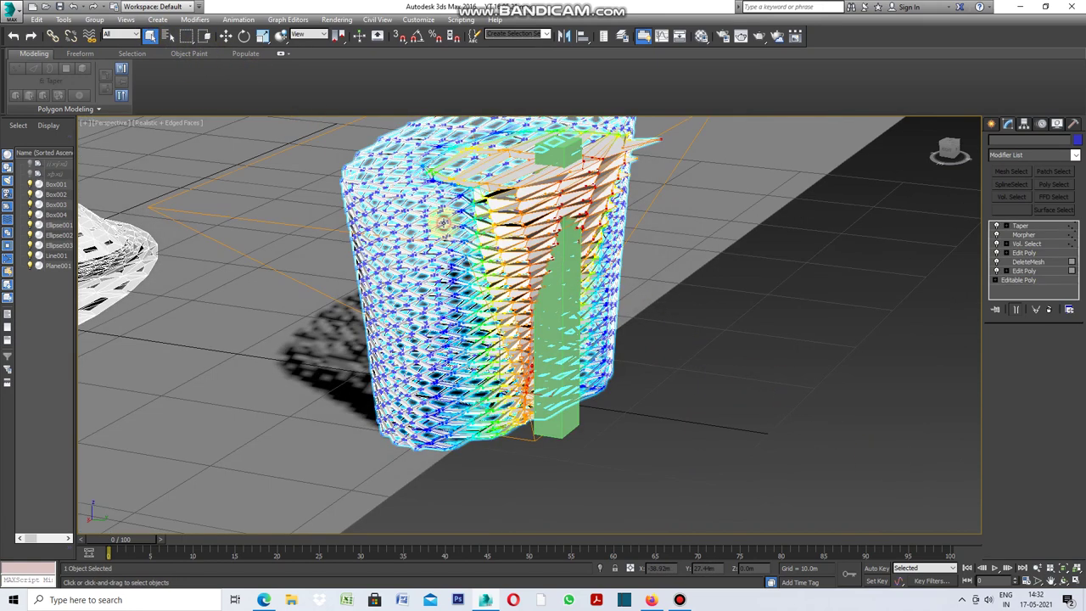
Slide Box004 through the white Ellipse003 lattice to its front base
{"action": "left_click", "coordinate": [559, 341]}
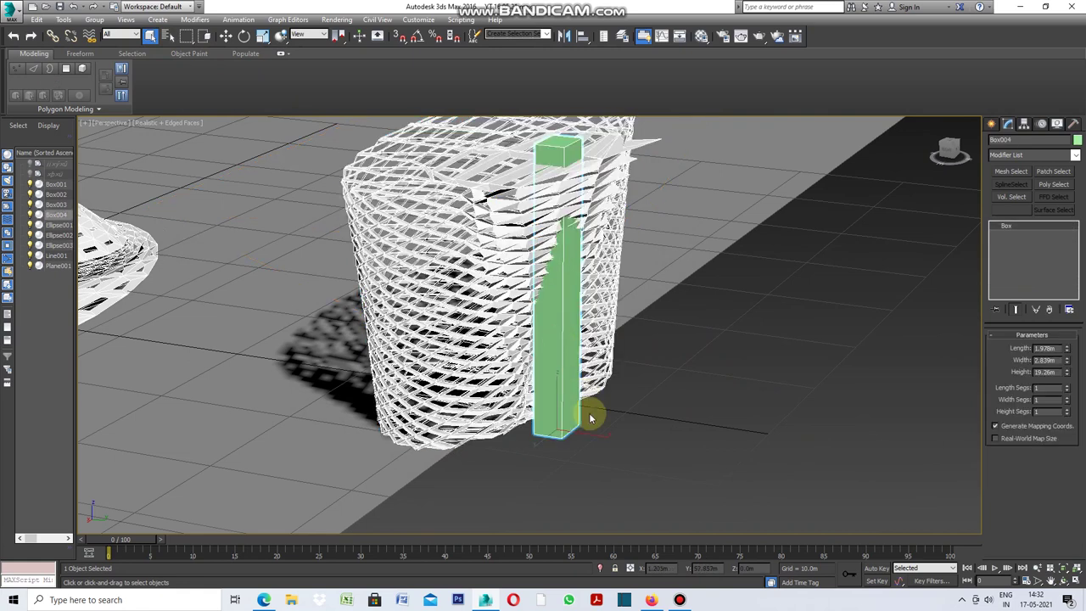
{"action": "left_click", "coordinate": [225, 38]}
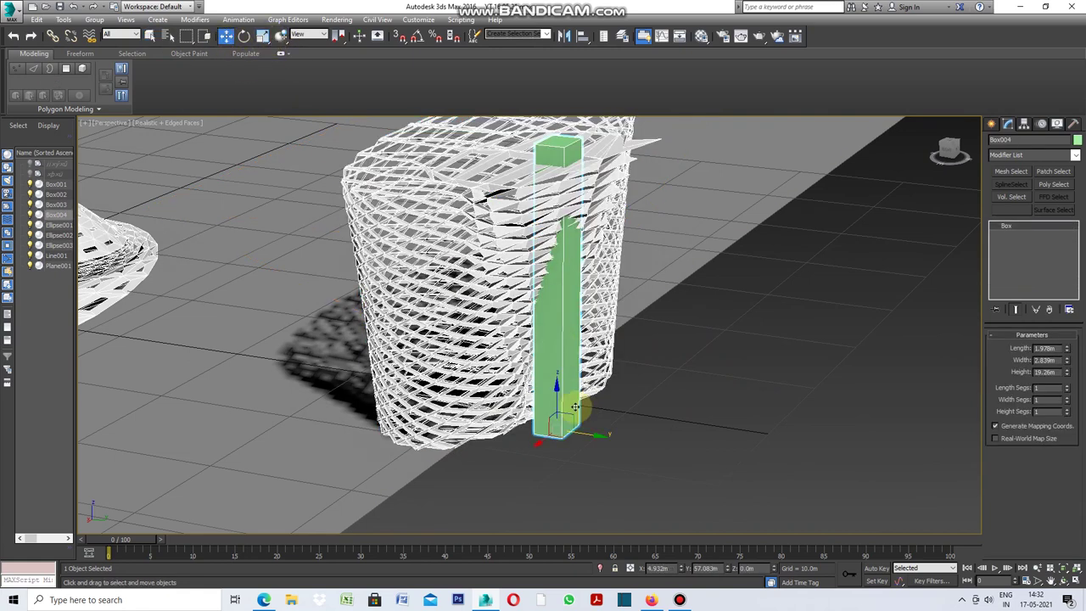
{"action": "mouse_move", "coordinate": [537, 441]}
{"action": "left_mouse_down"}
{"action": "mouse_move", "coordinate": [433, 446]}
{"action": "mouse_move", "coordinate": [636, 359]}
{"action": "mouse_move", "coordinate": [543, 392]}
{"action": "mouse_move", "coordinate": [400, 392]}
{"action": "mouse_move", "coordinate": [554, 325]}
{"action": "mouse_move", "coordinate": [521, 337]}
{"action": "left_mouse_up"}
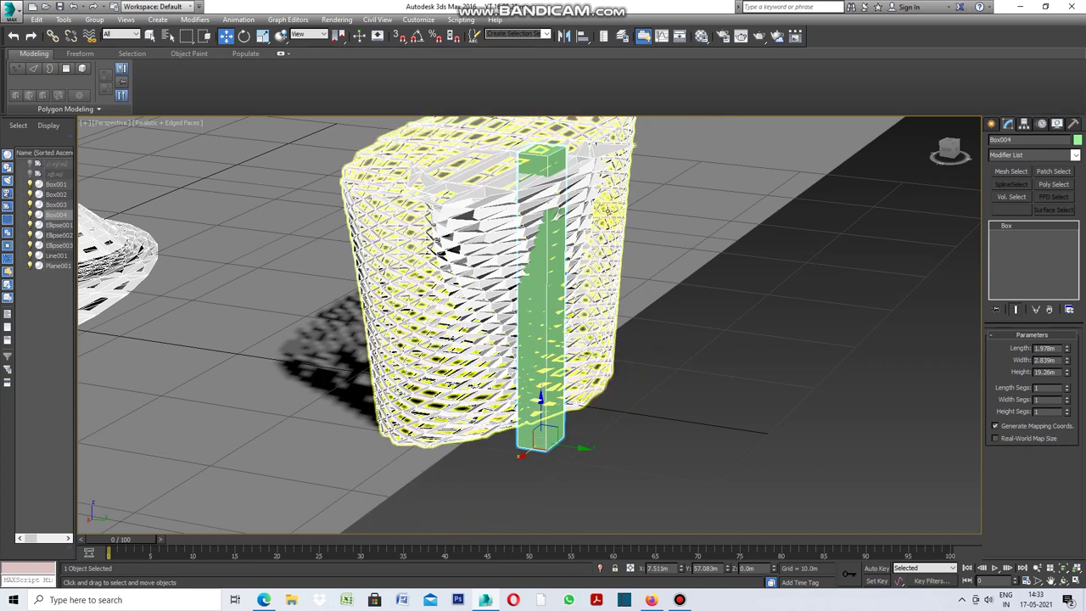
{"action": "scroll", "coordinate": [606, 211], "scroll_direction": "up", "scroll_amount": 4}
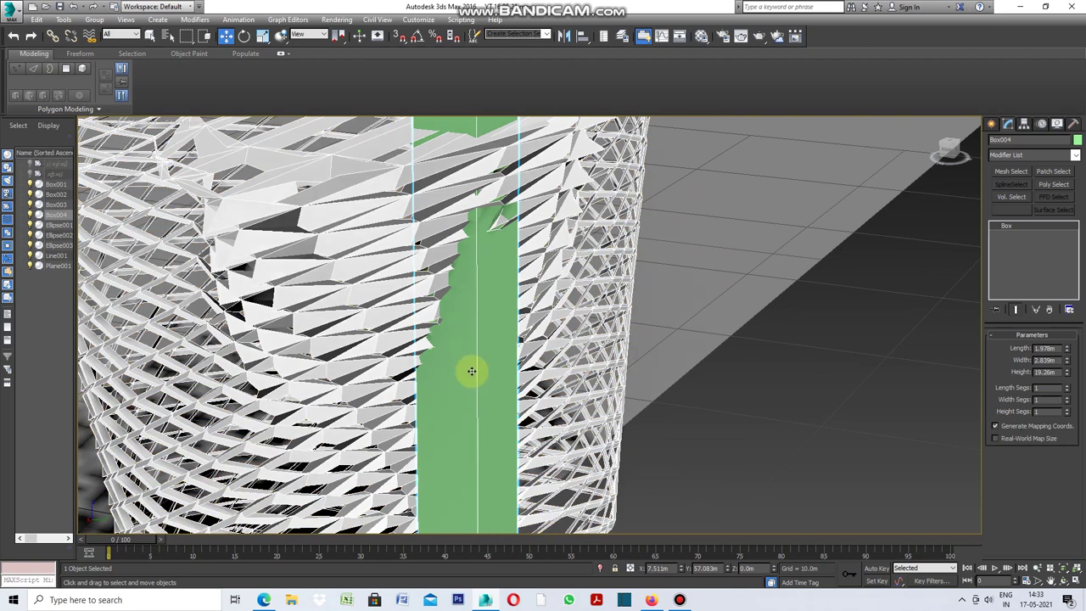
{"action": "scroll", "coordinate": [494, 371], "scroll_direction": "down", "scroll_amount": 5}
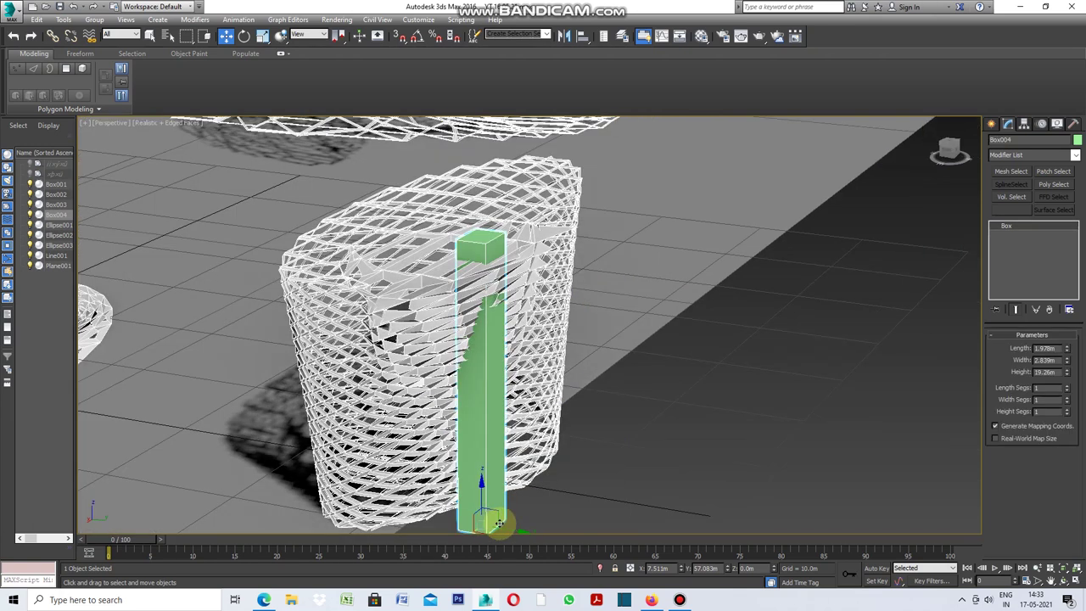
{"action": "mouse_move", "coordinate": [505, 530]}
{"action": "left_mouse_down"}
{"action": "mouse_move", "coordinate": [275, 430]}
{"action": "mouse_move", "coordinate": [589, 460]}
{"action": "mouse_move", "coordinate": [355, 421]}
{"action": "mouse_move", "coordinate": [315, 399]}
{"action": "mouse_move", "coordinate": [581, 447]}
{"action": "mouse_move", "coordinate": [384, 417]}
{"action": "mouse_move", "coordinate": [407, 416]}
{"action": "left_mouse_up"}
{"action": "scroll", "coordinate": [441, 417], "scroll_direction": "up", "scroll_amount": 4}
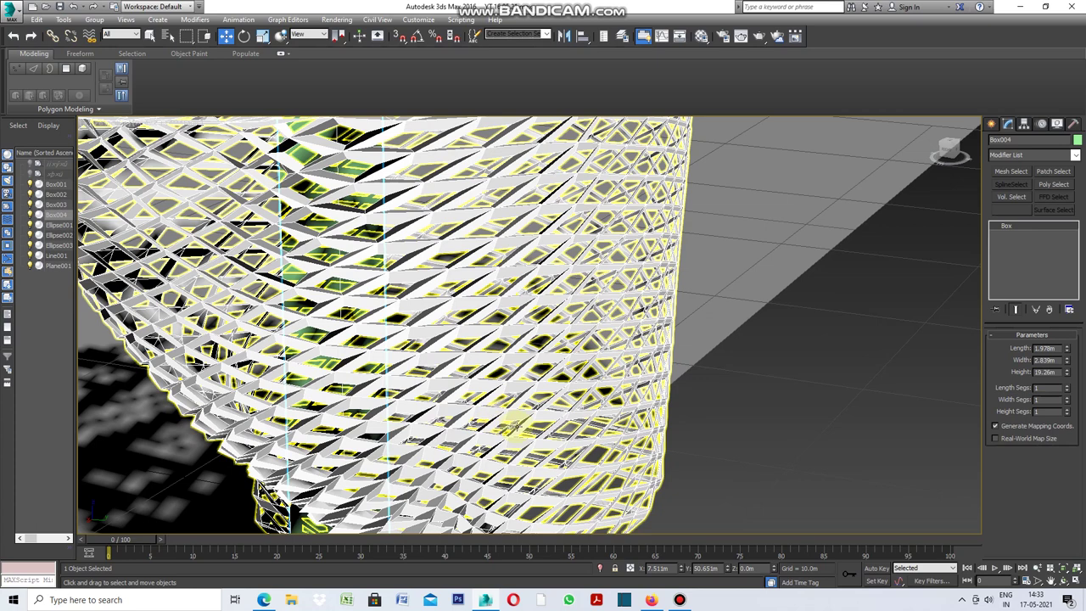
{"action": "scroll", "coordinate": [497, 418], "scroll_direction": "down", "scroll_amount": 4}
{"action": "left_click", "coordinate": [409, 519]}
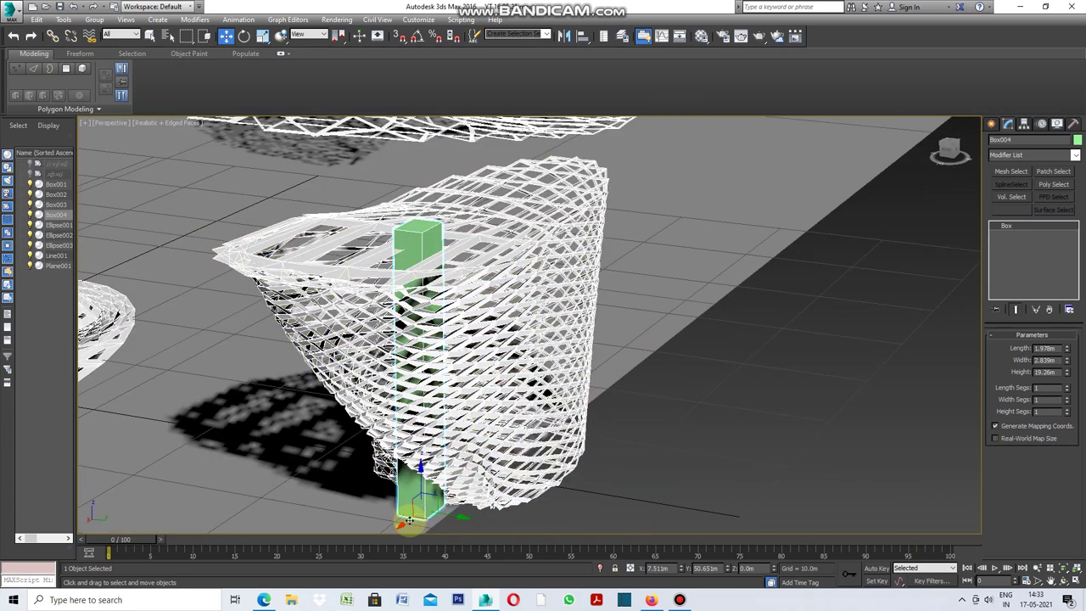
Orbit to inspect, then move Box004 along X to the lattice's right edge
{"action": "mouse_move", "coordinate": [402, 523]}
{"action": "left_mouse_down"}
{"action": "mouse_move", "coordinate": [541, 456]}
{"action": "mouse_move", "coordinate": [407, 492]}
{"action": "mouse_move", "coordinate": [294, 484]}
{"action": "mouse_move", "coordinate": [348, 478]}
{"action": "left_mouse_up"}
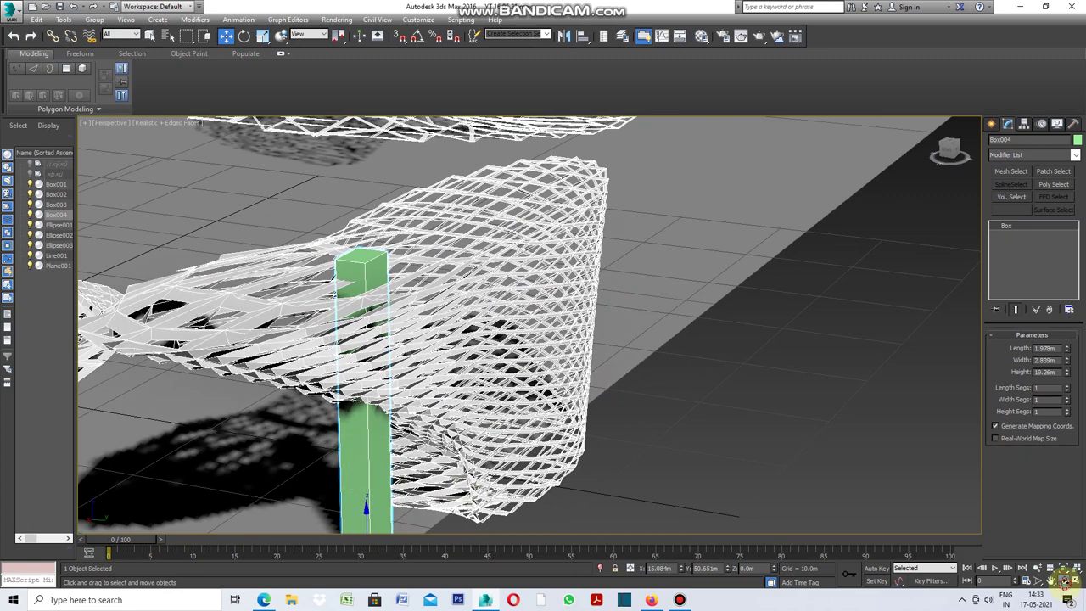
{"action": "mouse_move", "coordinate": [516, 460]}
{"action": "left_mouse_down"}
{"action": "mouse_move", "coordinate": [535, 448]}
{"action": "mouse_move", "coordinate": [625, 444]}
{"action": "left_mouse_up"}
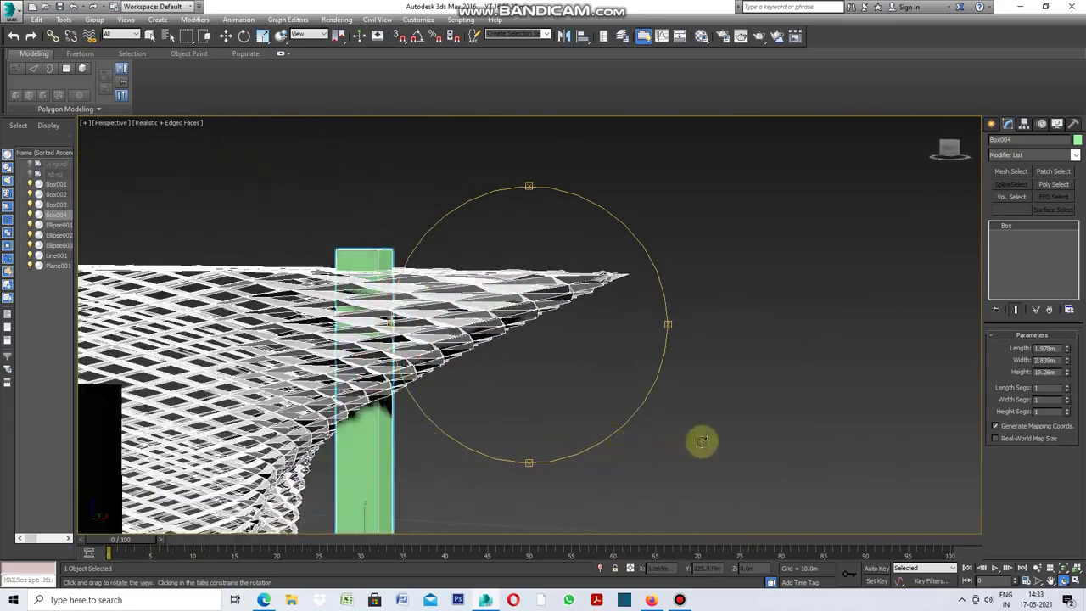
{"action": "key", "text": "shift+z"}
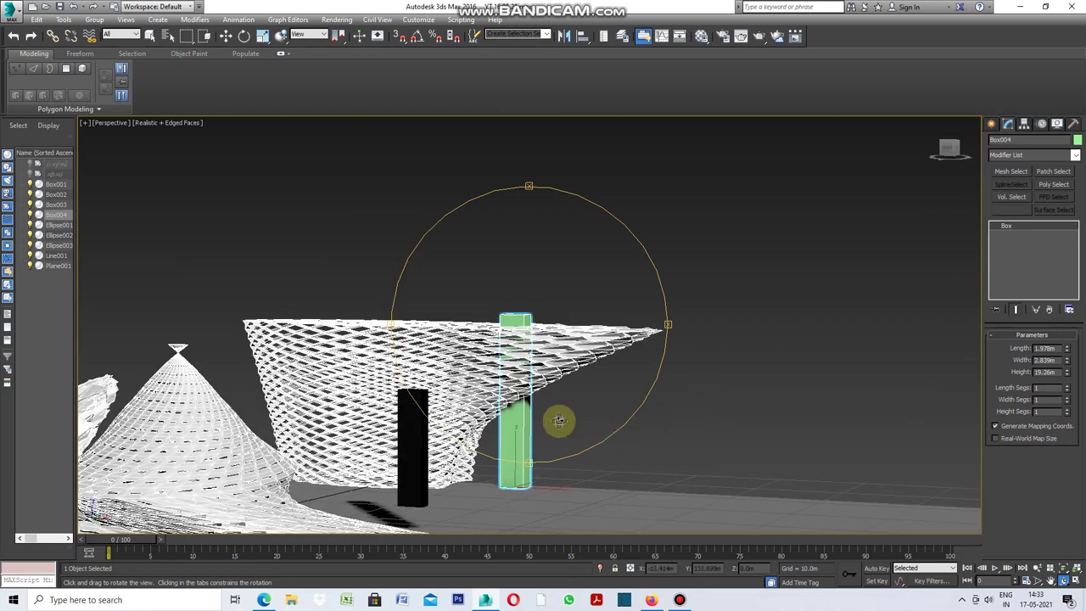
{"action": "key", "text": "shift+z"}
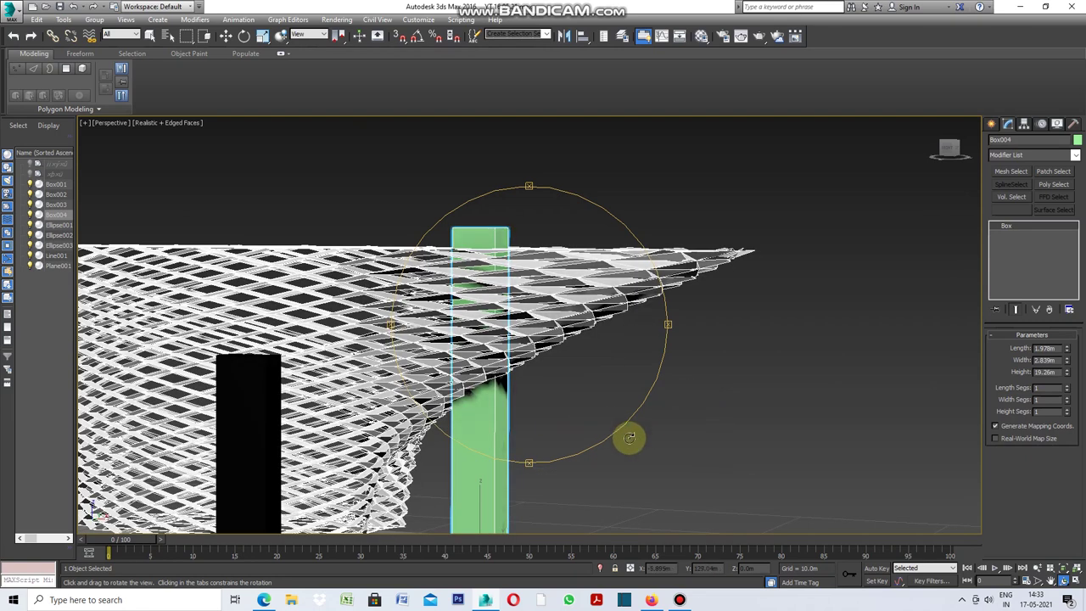
{"action": "right_click", "coordinate": [690, 435]}
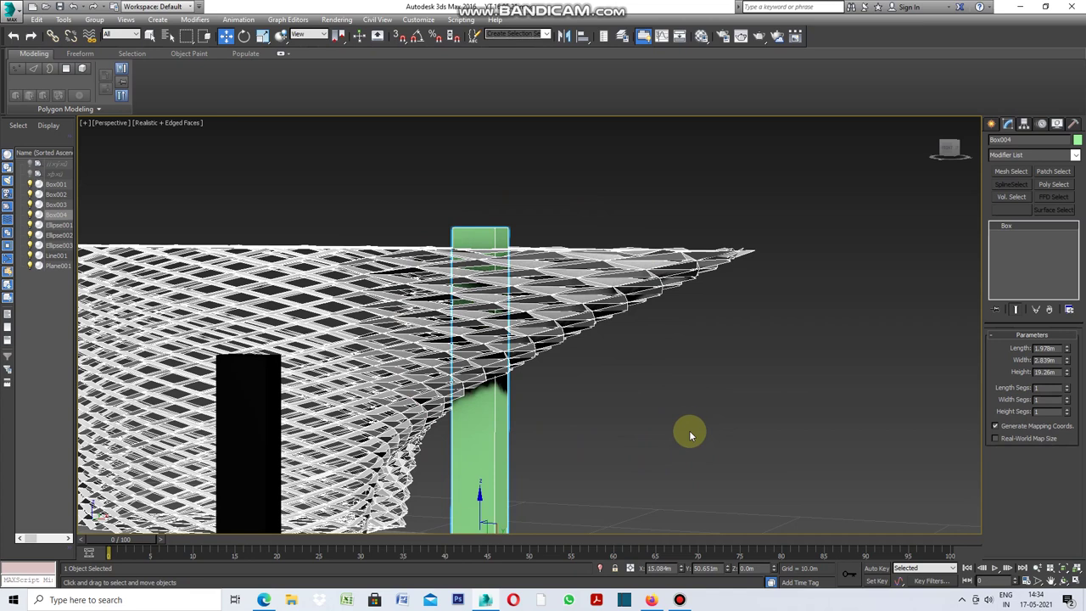
{"action": "key", "text": "shift+z"}
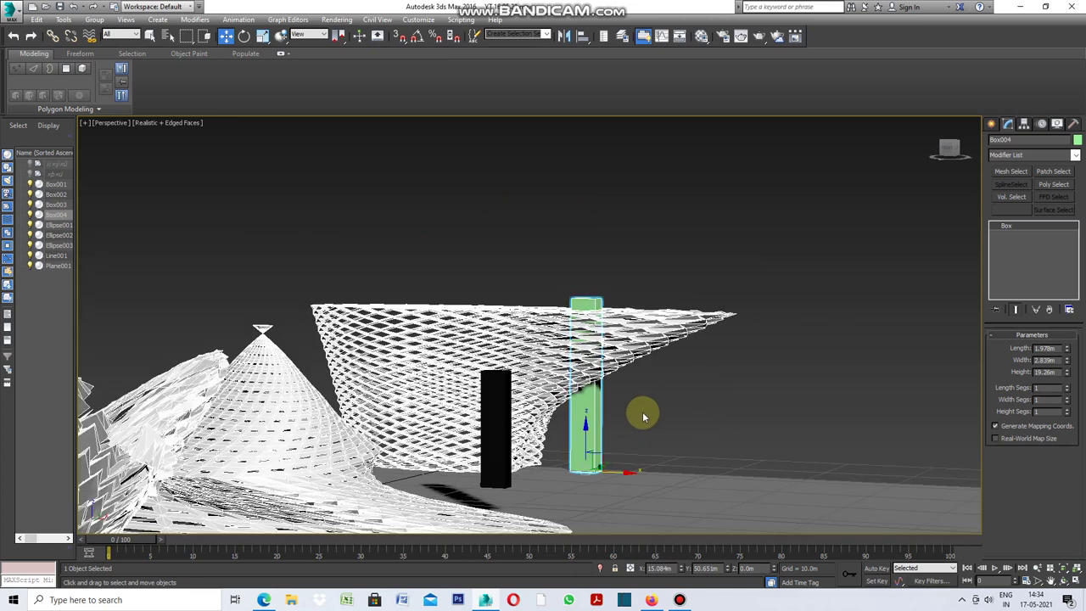
{"action": "mouse_move", "coordinate": [615, 470]}
{"action": "left_mouse_down"}
{"action": "mouse_move", "coordinate": [422, 446]}
{"action": "mouse_move", "coordinate": [274, 381]}
{"action": "mouse_move", "coordinate": [664, 435]}
{"action": "left_mouse_up"}
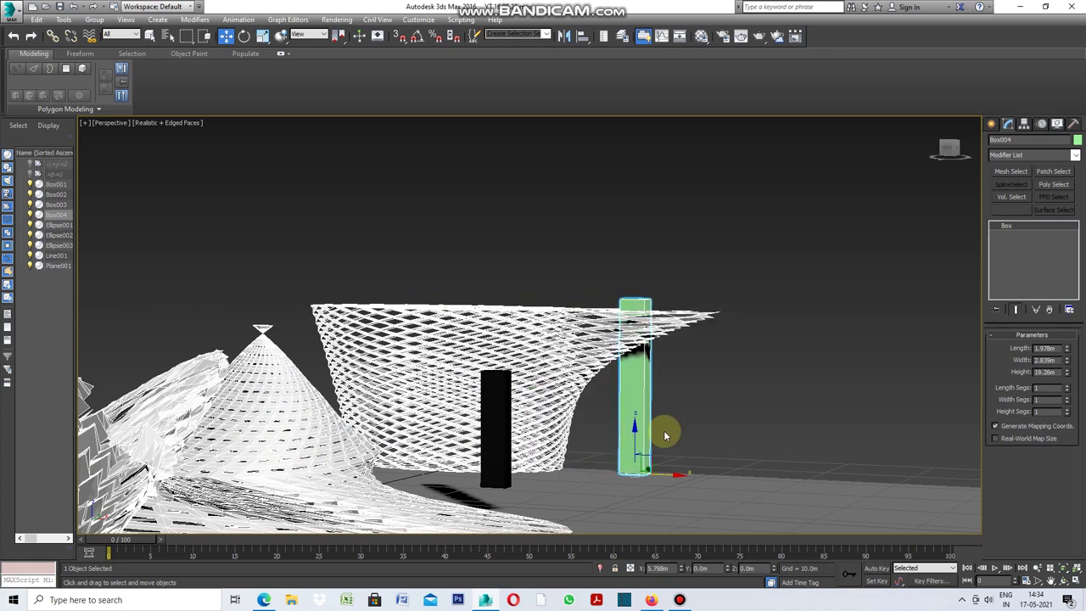
{"action": "scroll", "coordinate": [586, 393], "scroll_direction": "up", "scroll_amount": 3}
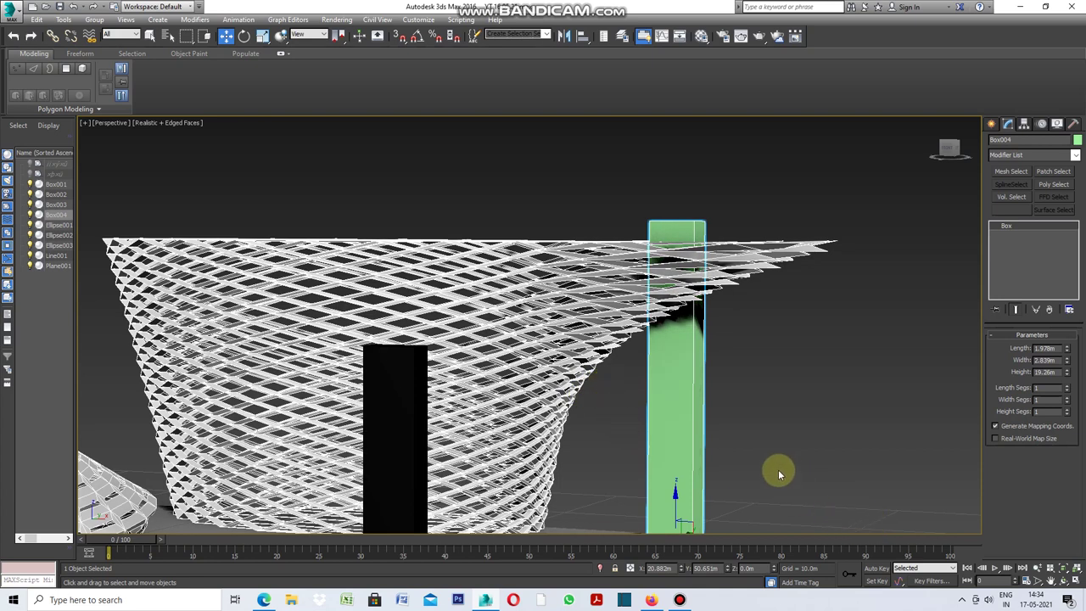
Turn on Invert in Ellipse003's Vol. Select, then reselect Box004
{"action": "left_click", "coordinate": [149, 38]}
{"action": "left_click", "coordinate": [362, 265]}
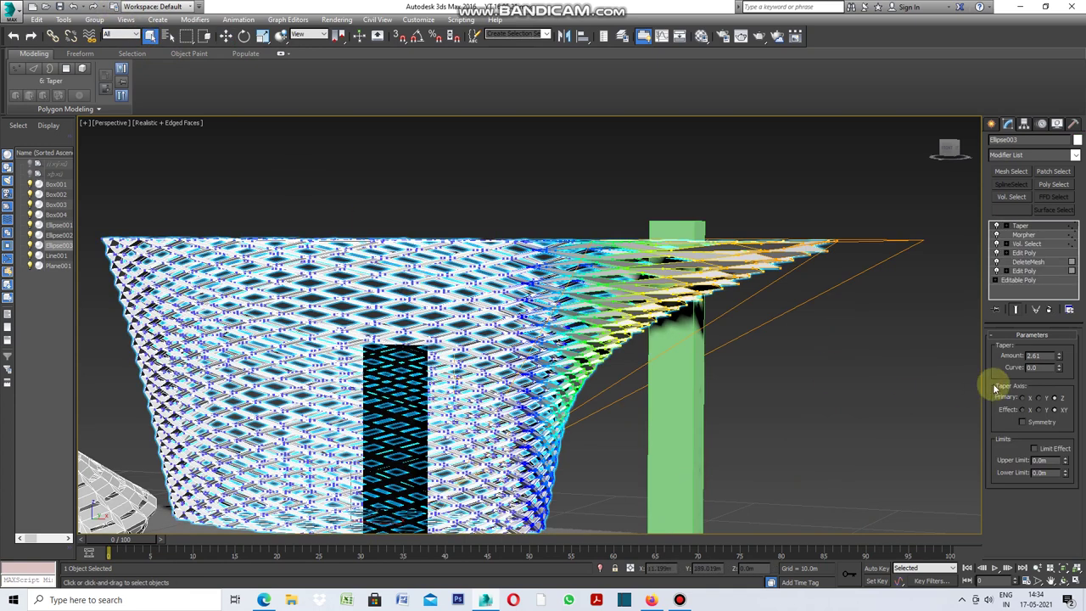
{"action": "left_click", "coordinate": [1028, 244]}
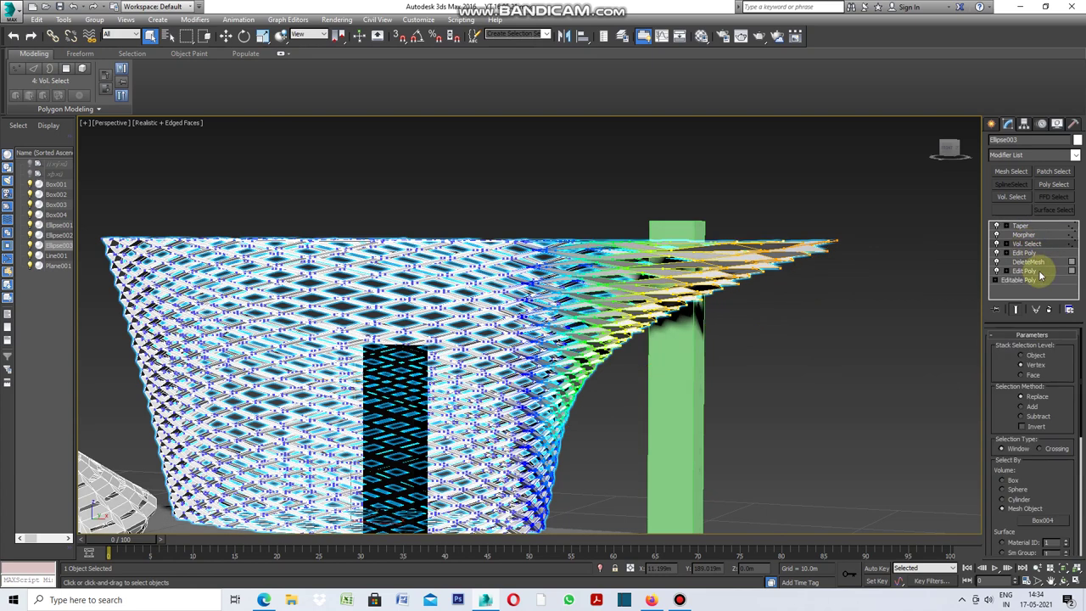
{"action": "left_click", "coordinate": [1022, 427]}
{"action": "left_click", "coordinate": [856, 379]}
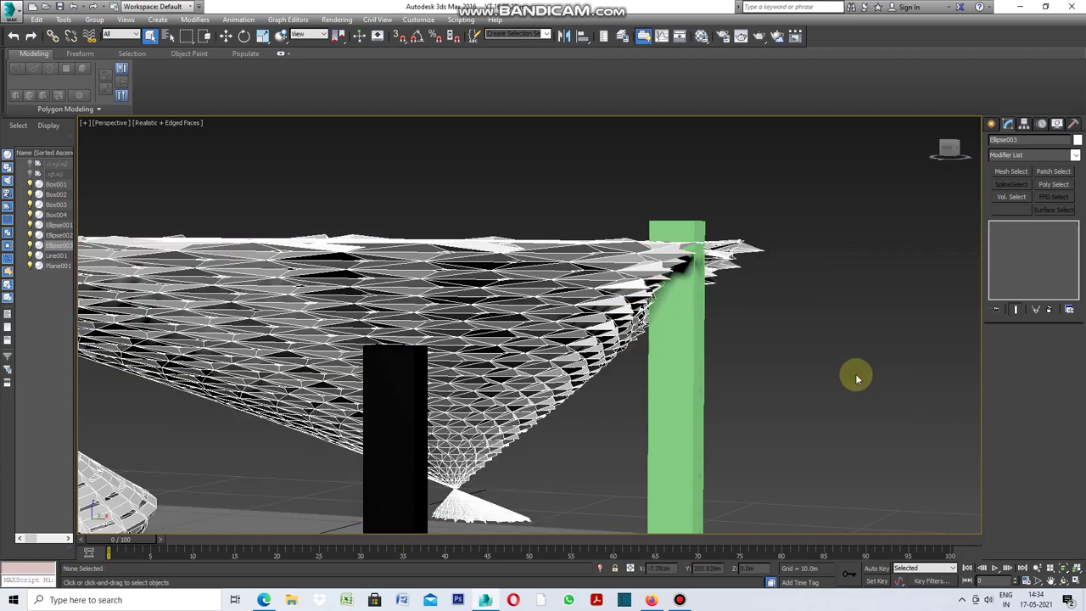
{"action": "key", "text": "shift+z"}
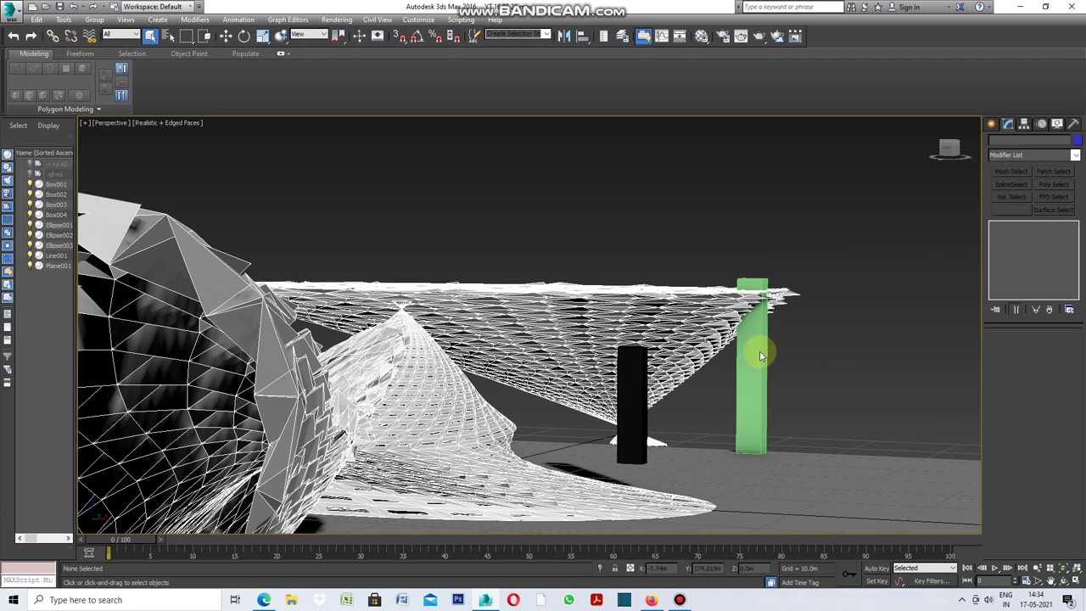
{"action": "scroll", "coordinate": [703, 366], "scroll_direction": "up", "scroll_amount": 3}
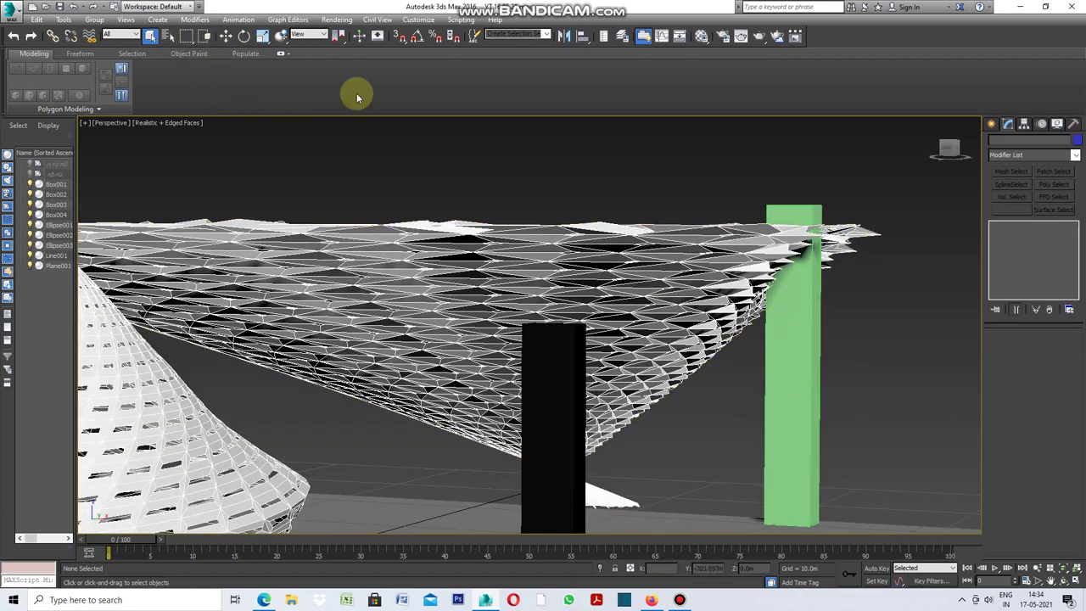
{"action": "left_click", "coordinate": [812, 370]}
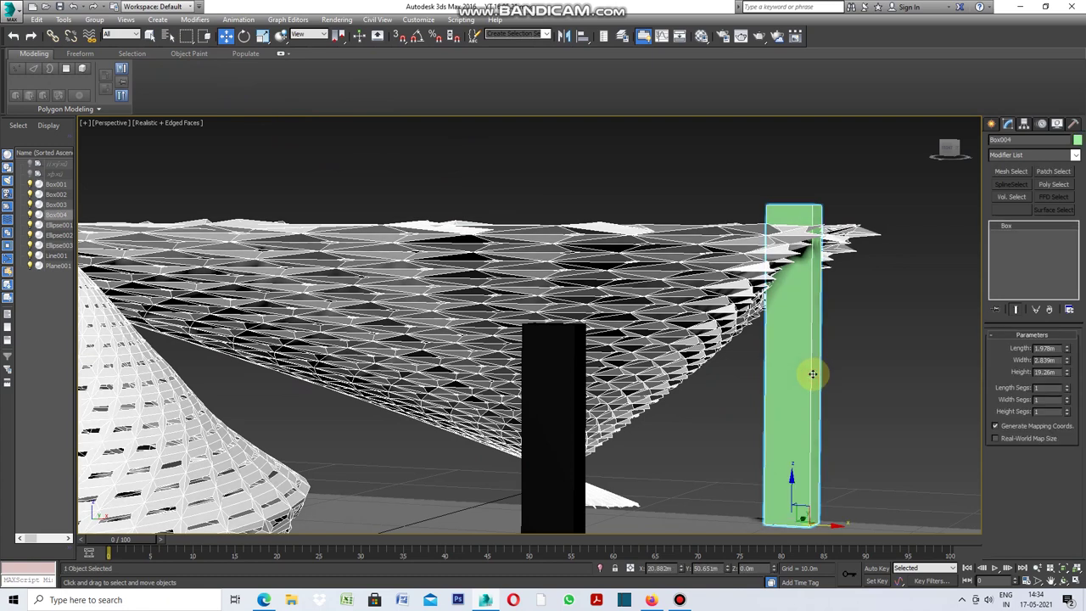
Drag Box004 left through the lattice to reshape it, then orbit to view the tower from above
{"action": "mouse_move", "coordinate": [823, 527]}
{"action": "left_mouse_down"}
{"action": "mouse_move", "coordinate": [274, 340]}
{"action": "mouse_move", "coordinate": [750, 398]}
{"action": "left_mouse_up"}
{"action": "mouse_move", "coordinate": [787, 405]}
{"action": "left_mouse_down"}
{"action": "mouse_move", "coordinate": [643, 413]}
{"action": "mouse_move", "coordinate": [293, 322]}
{"action": "mouse_move", "coordinate": [384, 343]}
{"action": "left_mouse_up"}
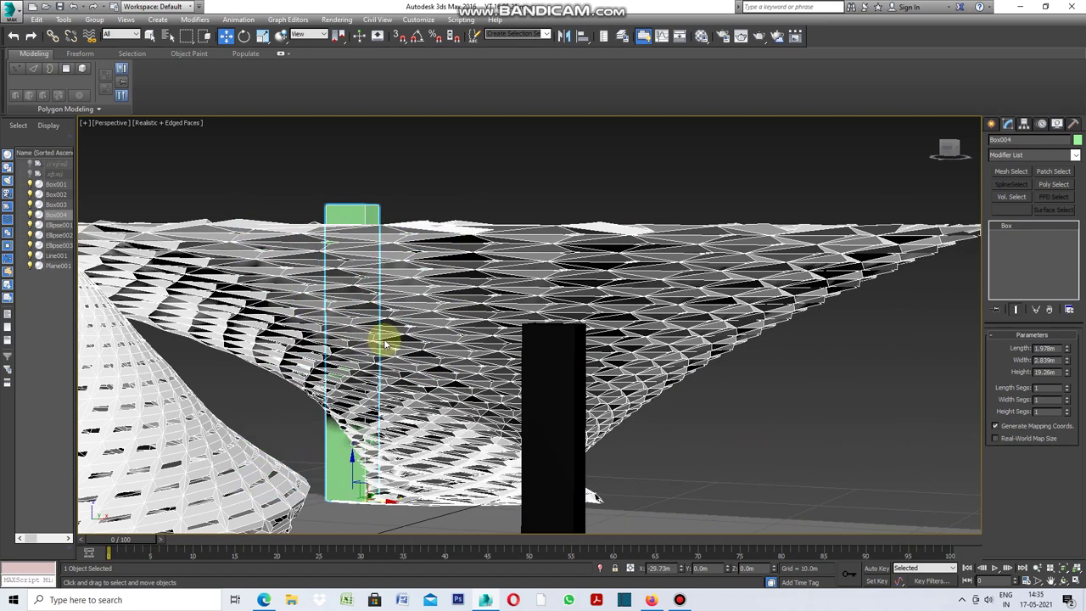
{"action": "left_click", "coordinate": [1062, 577]}
{"action": "left_click_drag", "start_coordinate": [659, 366], "coordinate": [553, 364]}
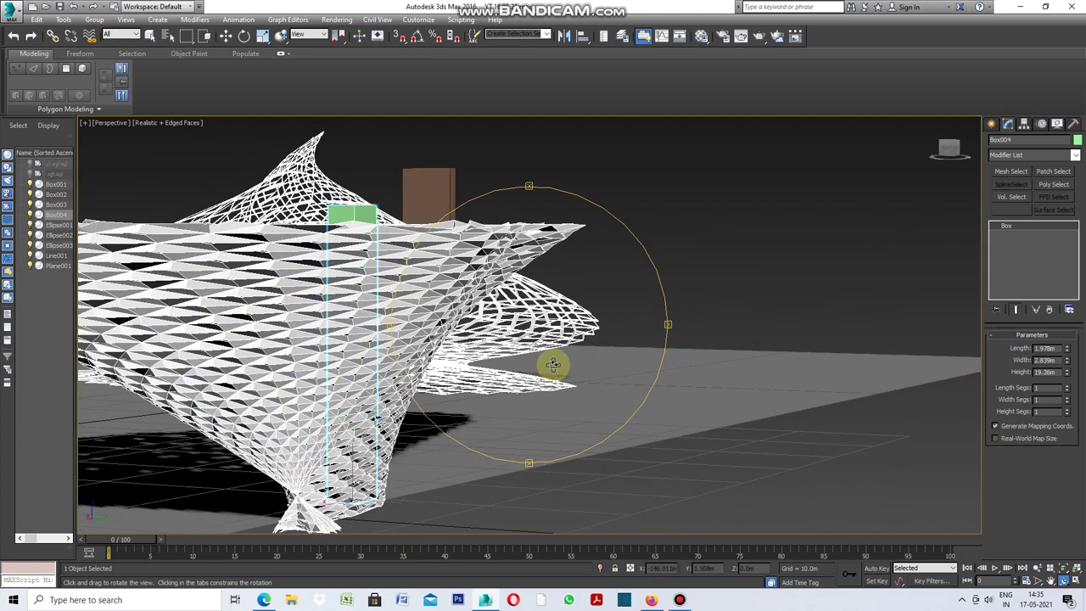
{"action": "left_click_drag", "start_coordinate": [637, 354], "coordinate": [637, 354]}
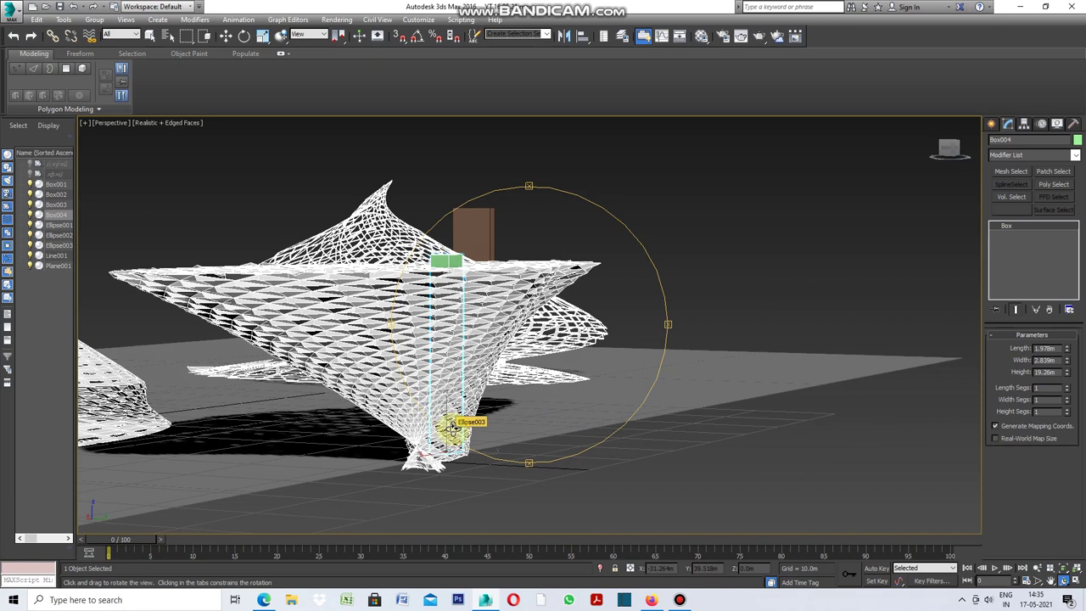
{"action": "left_click_drag", "start_coordinate": [461, 430], "coordinate": [461, 428]}
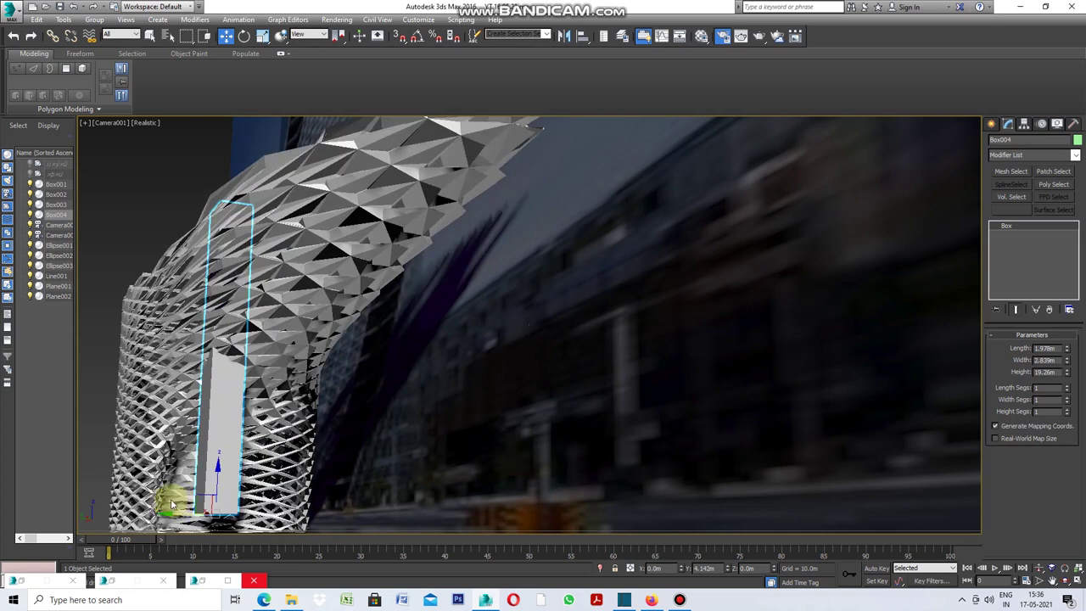
Truck Camera001 to centre the tower, then move Box004 to the lattice's left front, removing the overhang
{"action": "mouse_move", "coordinate": [146, 496]}
{"action": "left_mouse_down"}
{"action": "mouse_move", "coordinate": [71, 472]}
{"action": "mouse_move", "coordinate": [242, 513]}
{"action": "mouse_move", "coordinate": [354, 521]}
{"action": "mouse_move", "coordinate": [443, 548]}
{"action": "mouse_move", "coordinate": [131, 490]}
{"action": "left_mouse_up"}
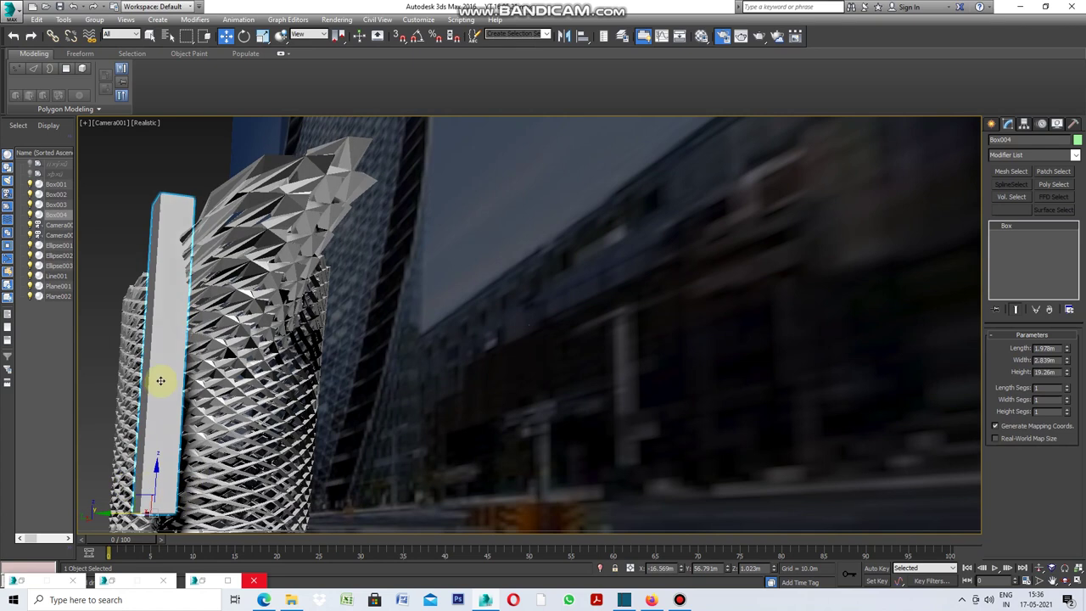
{"action": "mouse_move", "coordinate": [117, 262]}
{"action": "left_mouse_down"}
{"action": "mouse_move", "coordinate": [100, 246]}
{"action": "mouse_move", "coordinate": [773, 526]}
{"action": "mouse_move", "coordinate": [1017, 601]}
{"action": "left_mouse_up"}
{"action": "left_click", "coordinate": [1052, 584]}
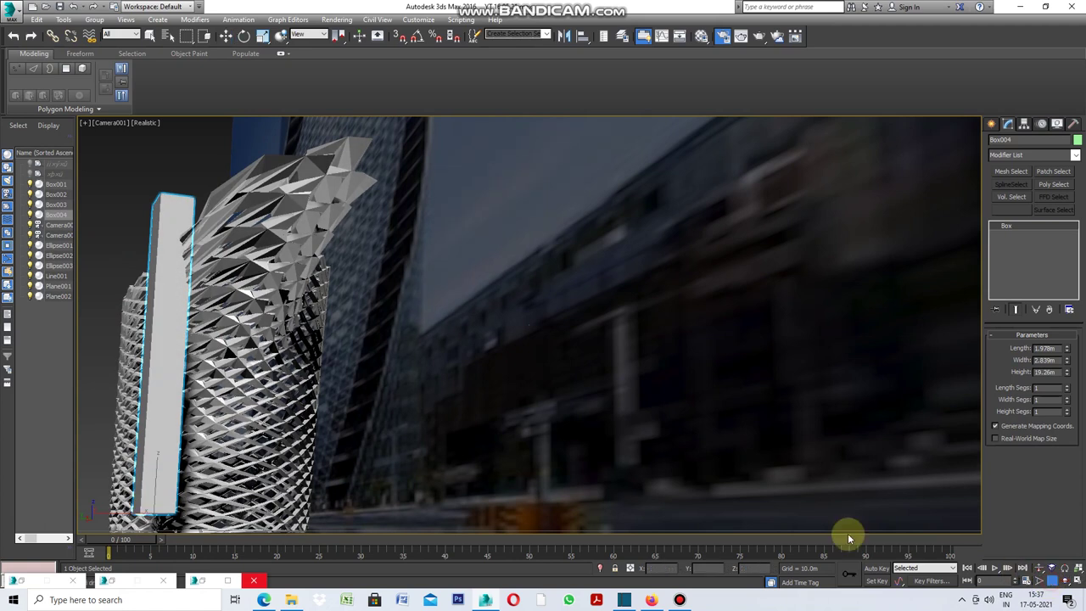
{"action": "left_click_drag", "start_coordinate": [508, 445], "coordinate": [647, 454]}
{"action": "mouse_move", "coordinate": [554, 460]}
{"action": "left_mouse_down"}
{"action": "mouse_move", "coordinate": [625, 444]}
{"action": "mouse_move", "coordinate": [667, 449]}
{"action": "mouse_move", "coordinate": [654, 458]}
{"action": "left_mouse_up"}
{"action": "left_click_drag", "start_coordinate": [560, 515], "coordinate": [627, 504]}
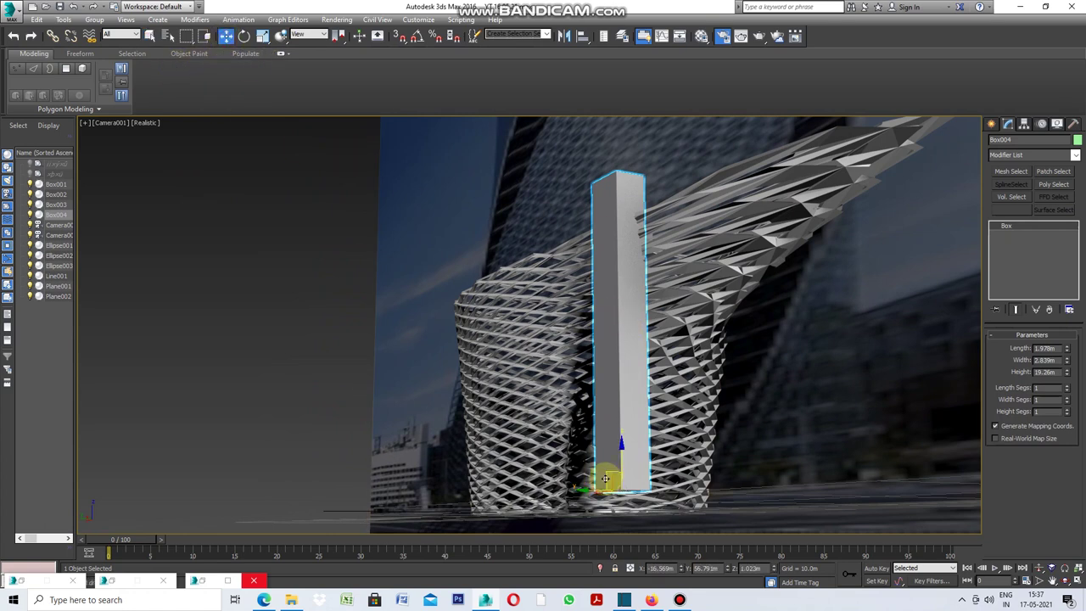
{"action": "left_click_drag", "start_coordinate": [580, 495], "coordinate": [450, 467]}
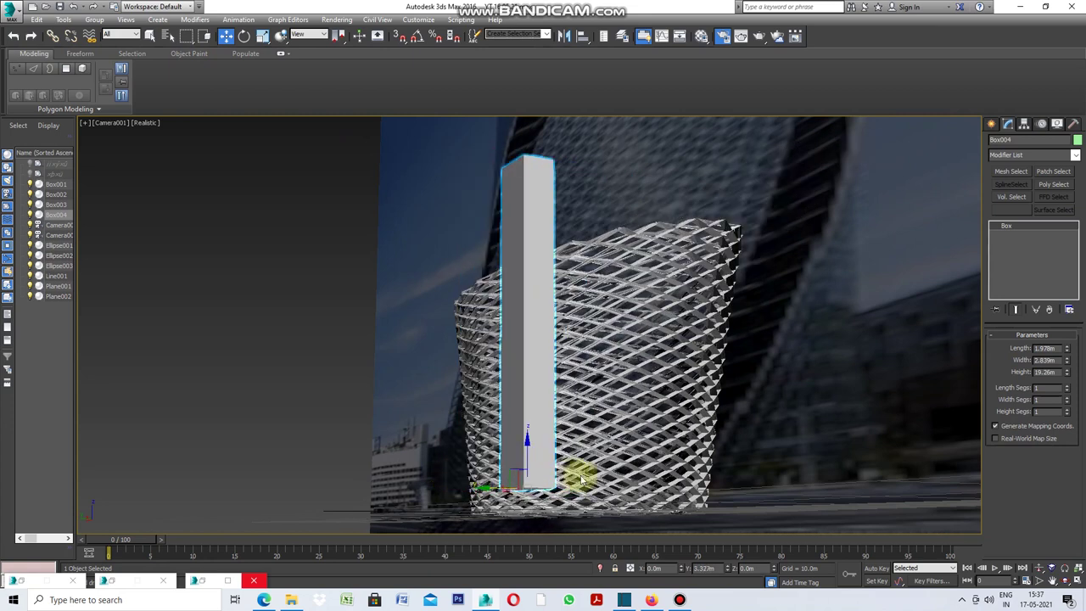